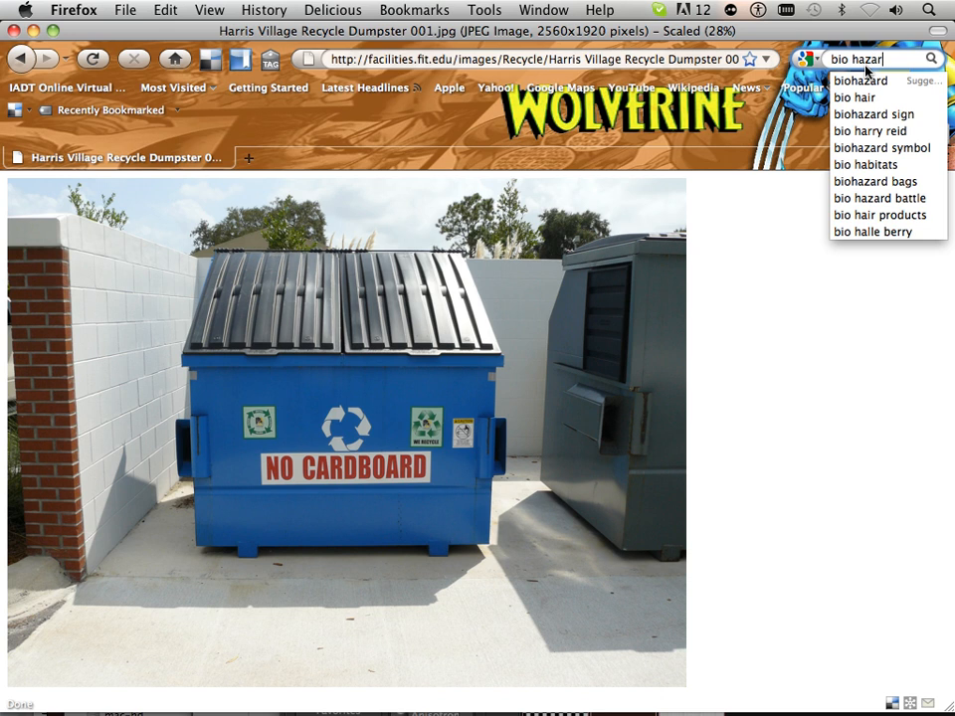
Step: Search Google for "bio hazard" and show the image results
{"action": "type", "text": "d"}
{"action": "key", "text": "Return"}
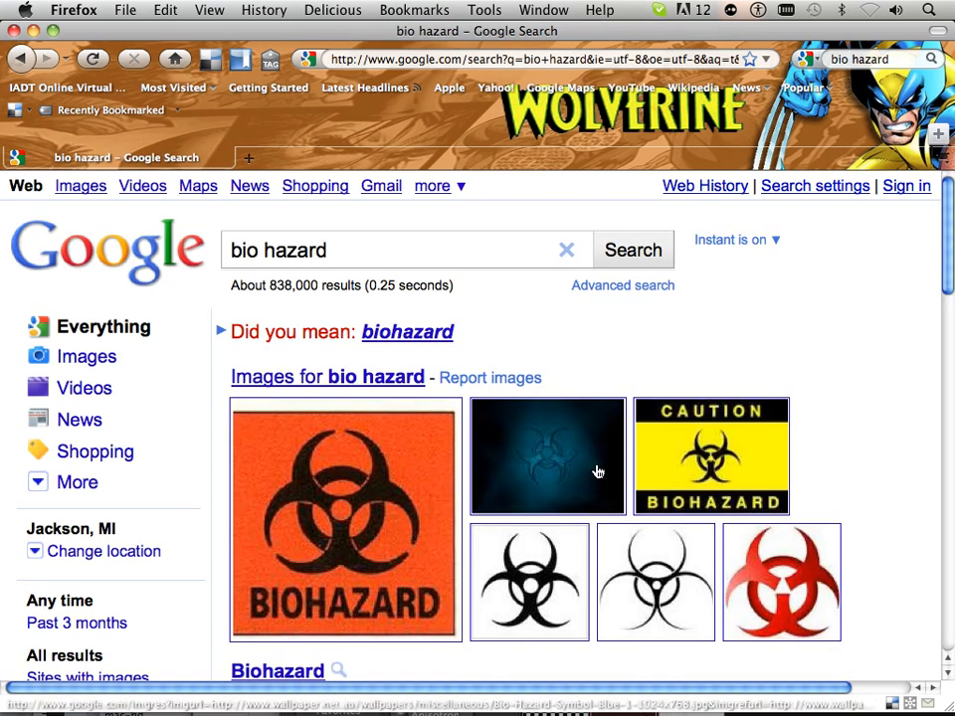
{"action": "scroll", "coordinate": [85, 550], "scroll_direction": "down", "scroll_amount": 3}
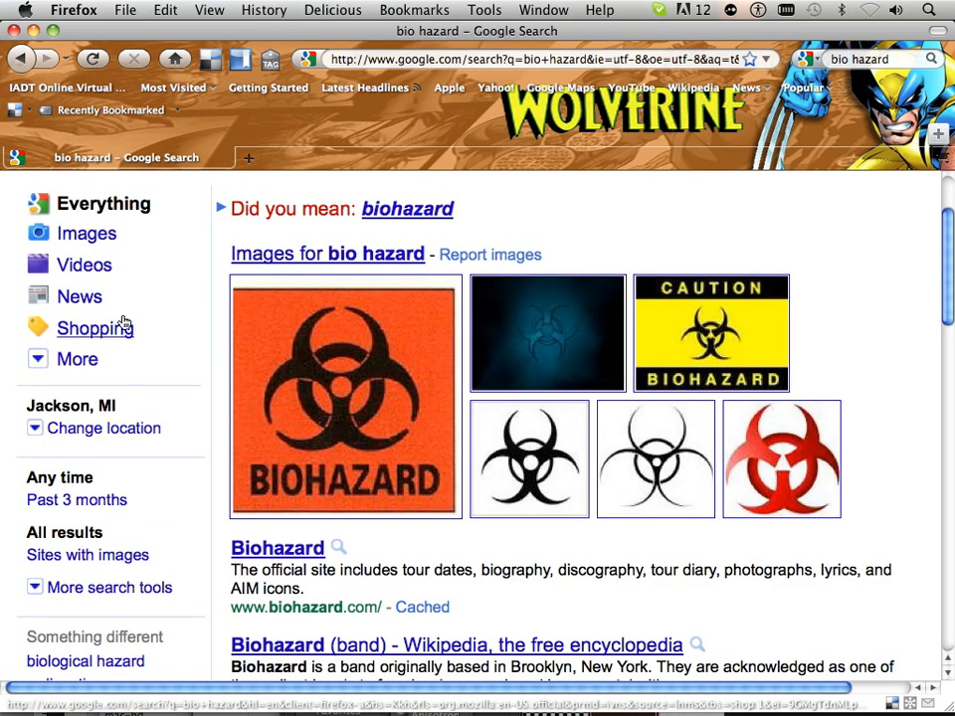
{"action": "scroll", "coordinate": [143, 333], "scroll_direction": "up", "scroll_amount": 1}
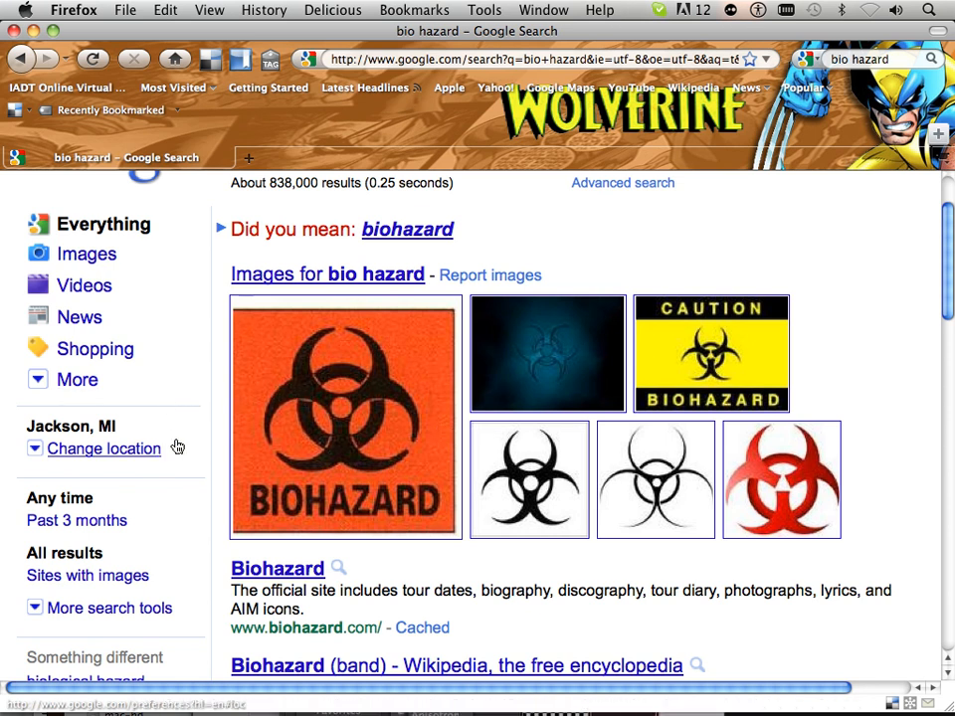
{"action": "left_click", "coordinate": [96, 258]}
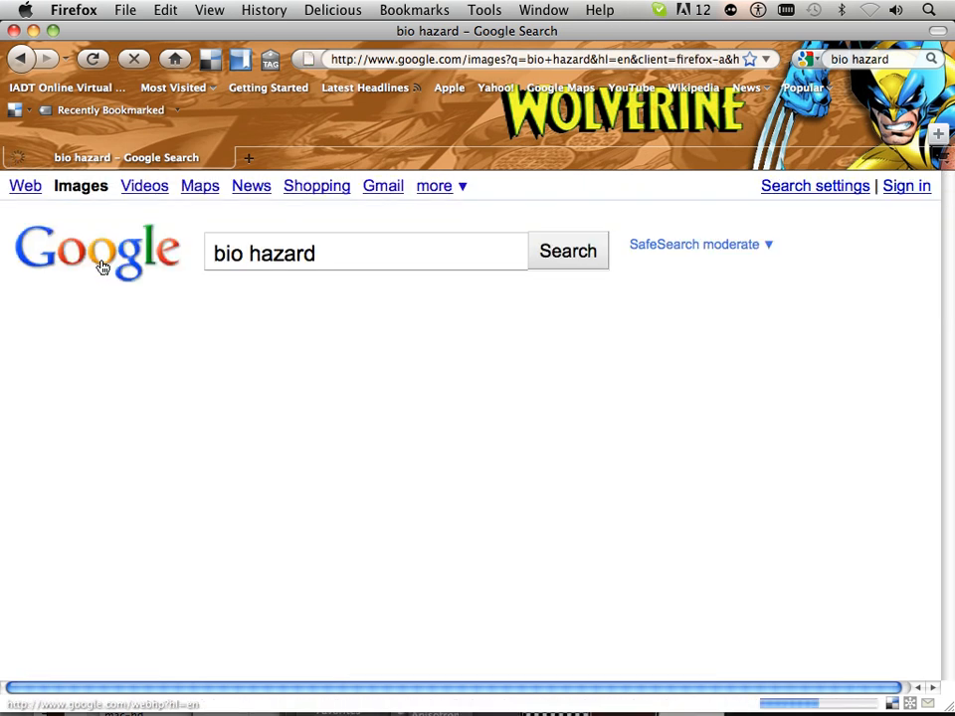
Step: Filter the image results to sizes larger than 4 MP (2272×1704)
{"action": "scroll", "coordinate": [114, 545], "scroll_direction": "down", "scroll_amount": 1}
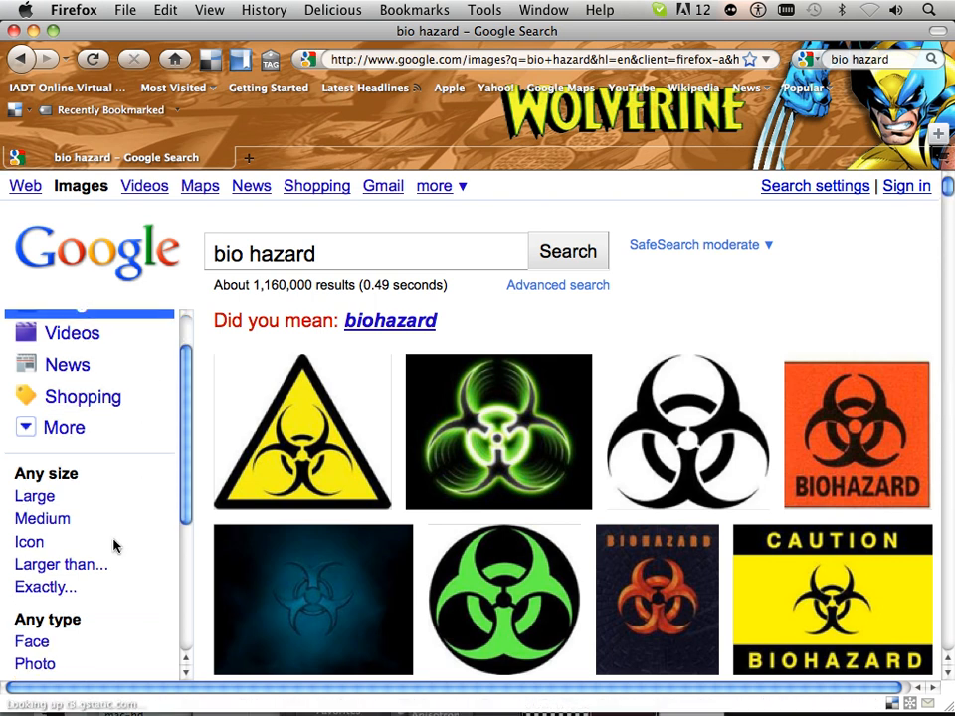
{"action": "left_click", "coordinate": [97, 564]}
{"action": "scroll", "coordinate": [140, 572], "scroll_direction": "down", "scroll_amount": 1}
{"action": "left_click", "coordinate": [135, 573]}
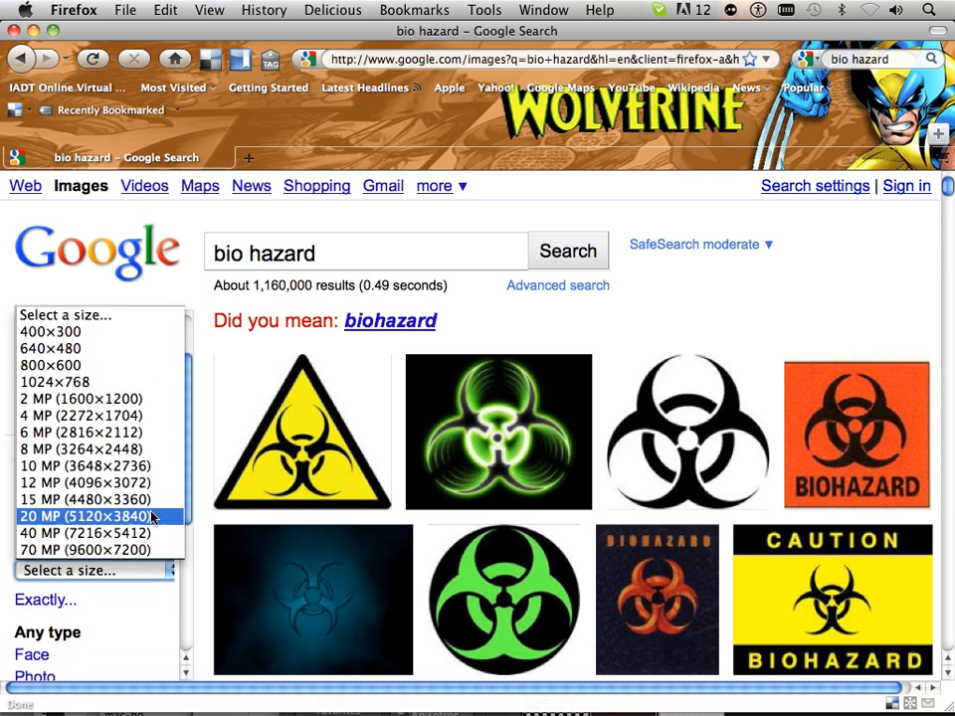
{"action": "left_click", "coordinate": [139, 416]}
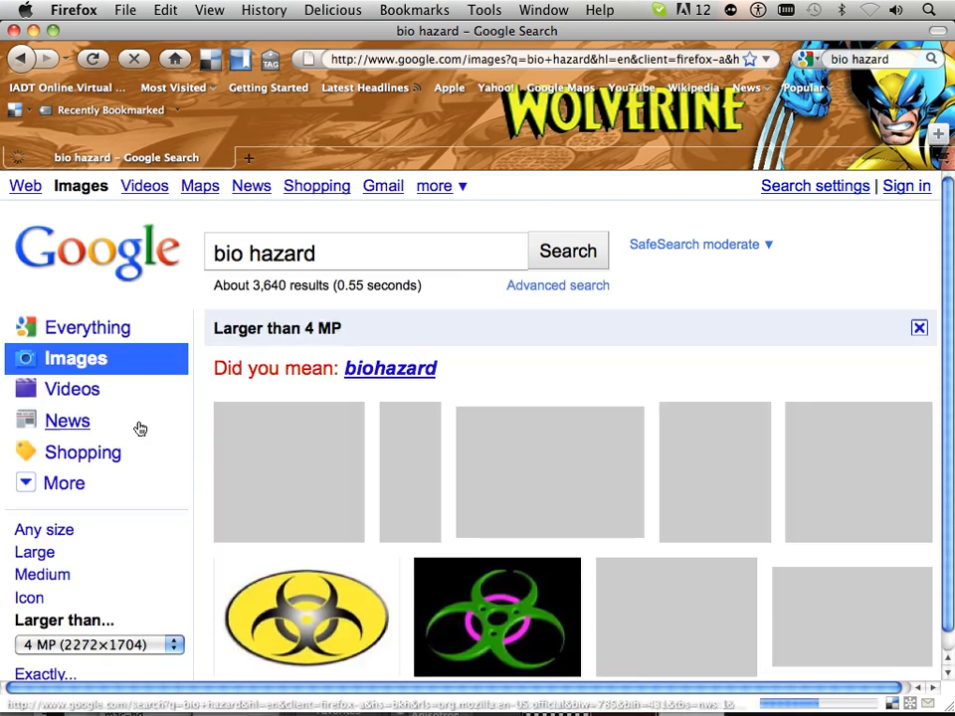
Step: Browse the filtered results and open the black 3543 × 3543 biohazard clip art from fundraw.com
{"action": "scroll", "coordinate": [140, 431], "scroll_direction": "down", "scroll_amount": 1}
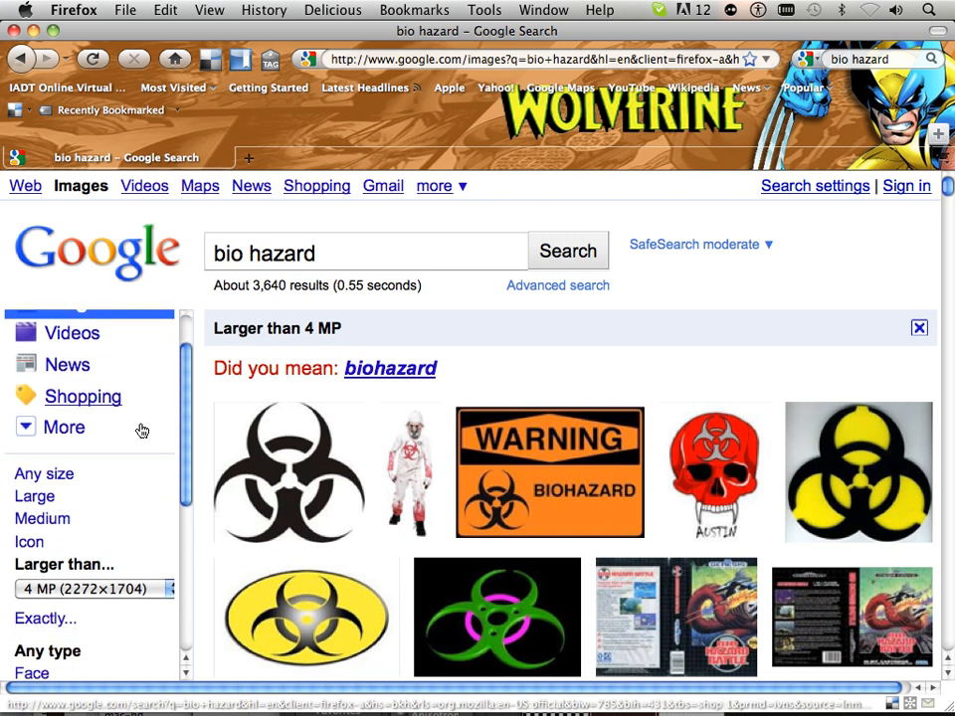
{"action": "scroll", "coordinate": [356, 486], "scroll_direction": "down", "scroll_amount": 5}
{"action": "scroll", "coordinate": [356, 486], "scroll_direction": "down", "scroll_amount": 8}
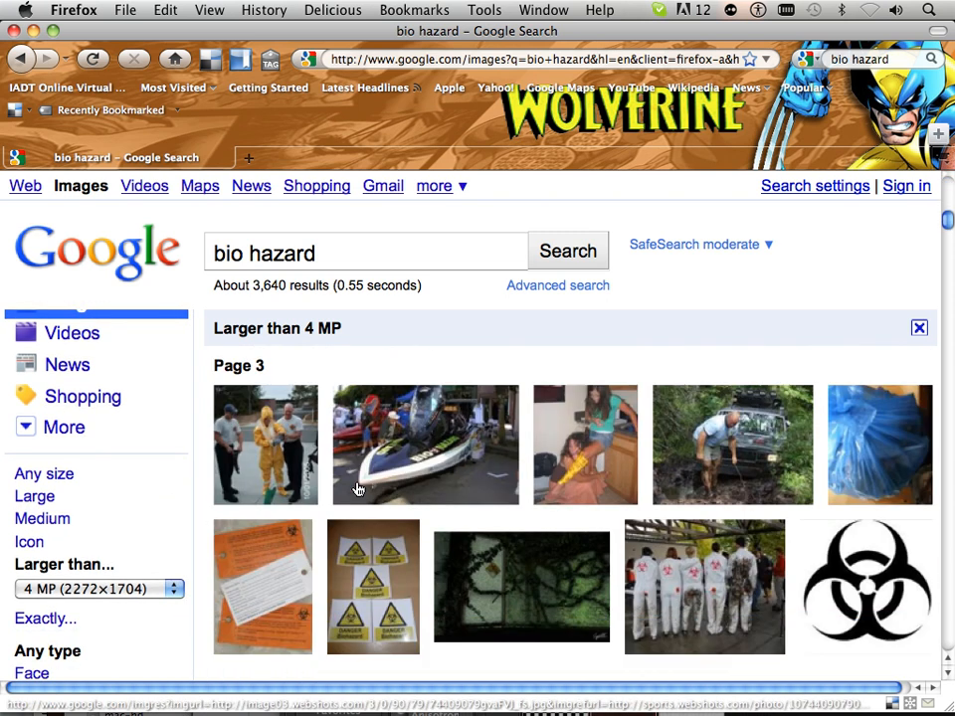
{"action": "scroll", "coordinate": [438, 507], "scroll_direction": "up", "scroll_amount": 4}
{"action": "mouse_move", "coordinate": [825, 582]}
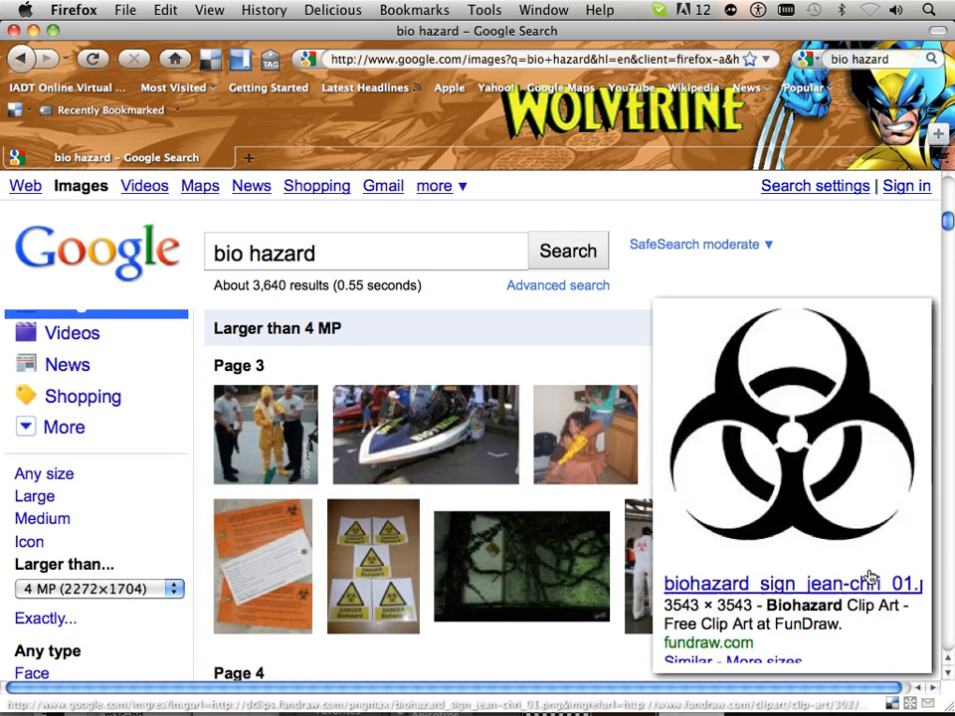
{"action": "left_click", "coordinate": [827, 516]}
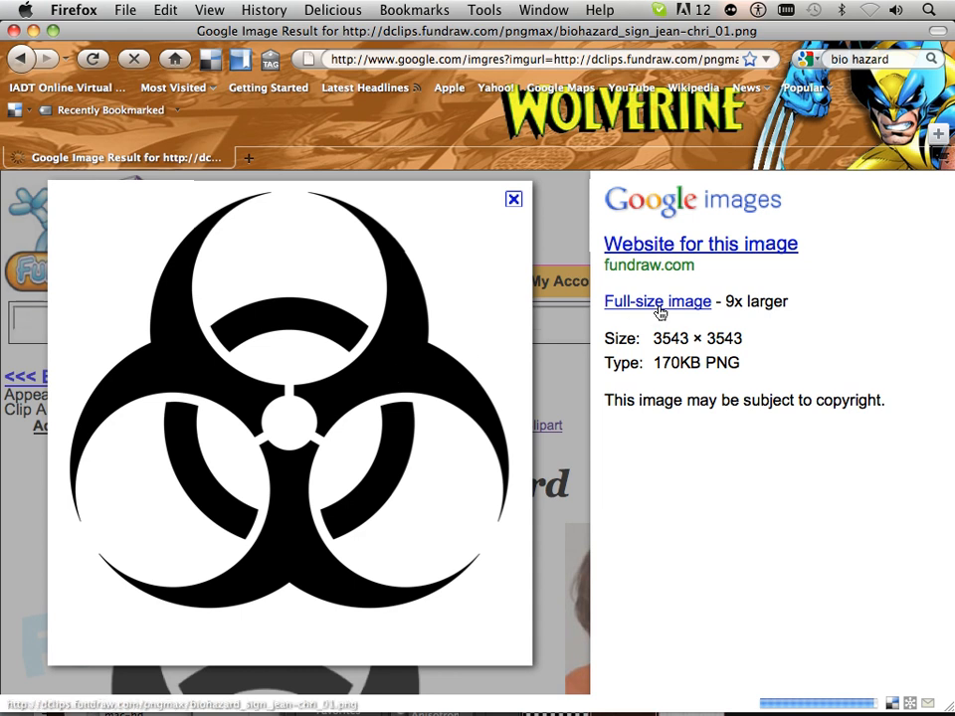
Step: Save the full-size biohazard image to the Desktop as biohazard_sign_jean-chri_01.png
{"action": "right_click", "coordinate": [374, 361]}
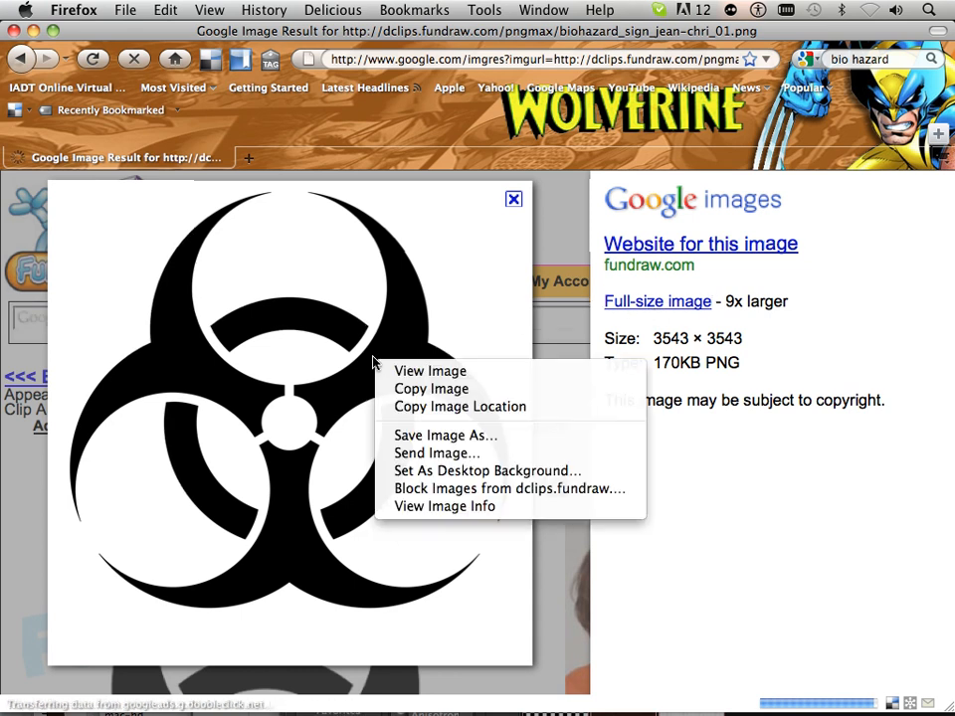
{"action": "left_click", "coordinate": [428, 435]}
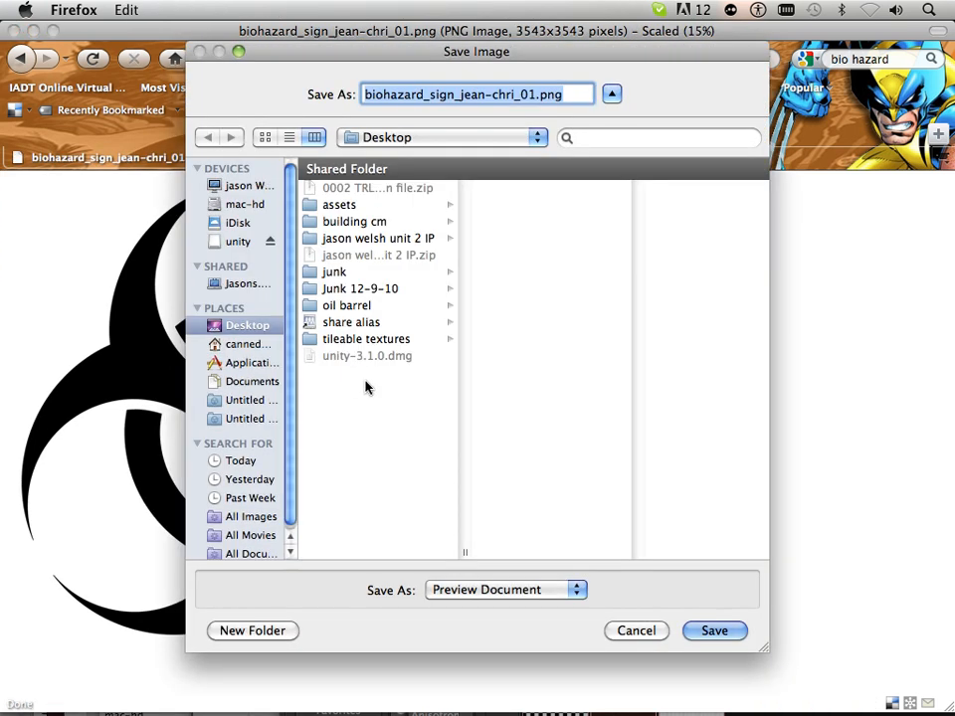
{"action": "left_click", "coordinate": [708, 632]}
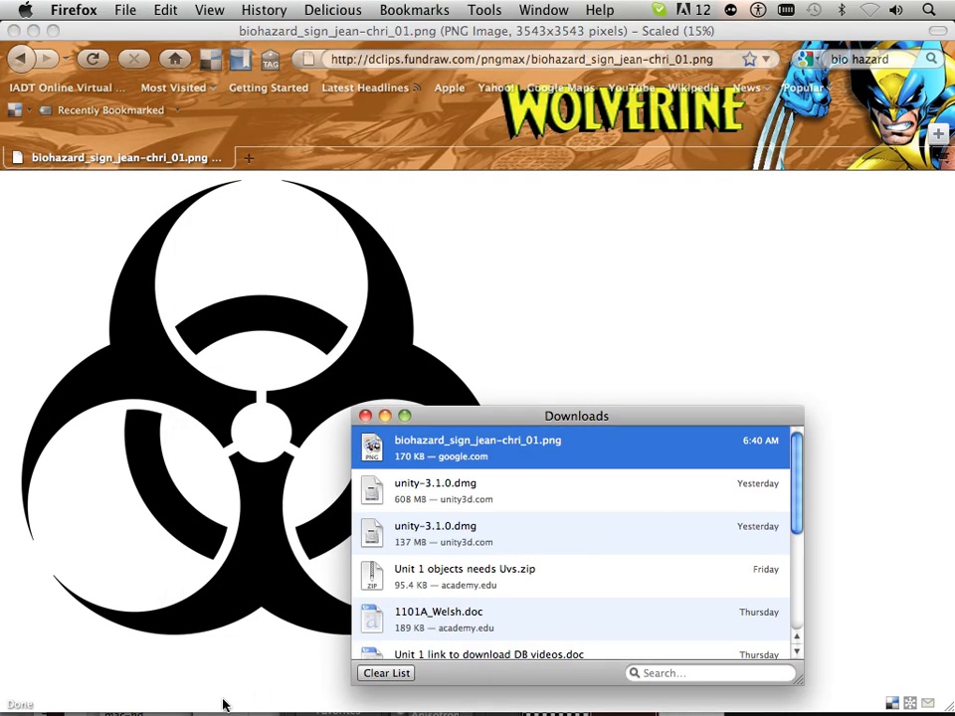
Step: Switch to Photoshop and open biohazard_sign_jean-chri_01.png from the Desktop
{"action": "mouse_move", "coordinate": [224, 708]}
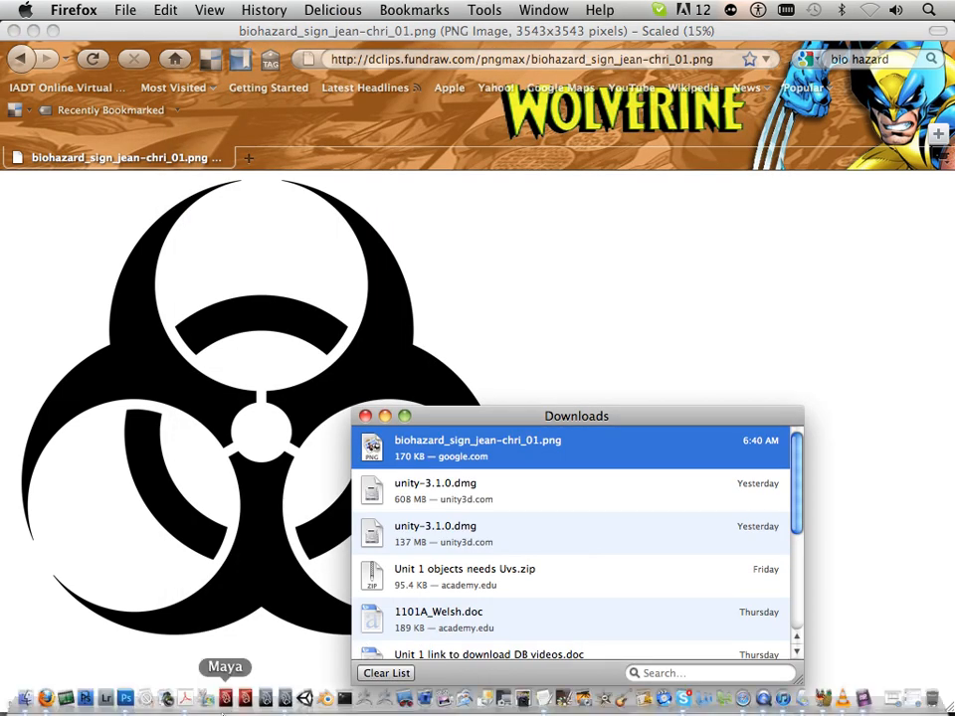
{"action": "left_click", "coordinate": [126, 700]}
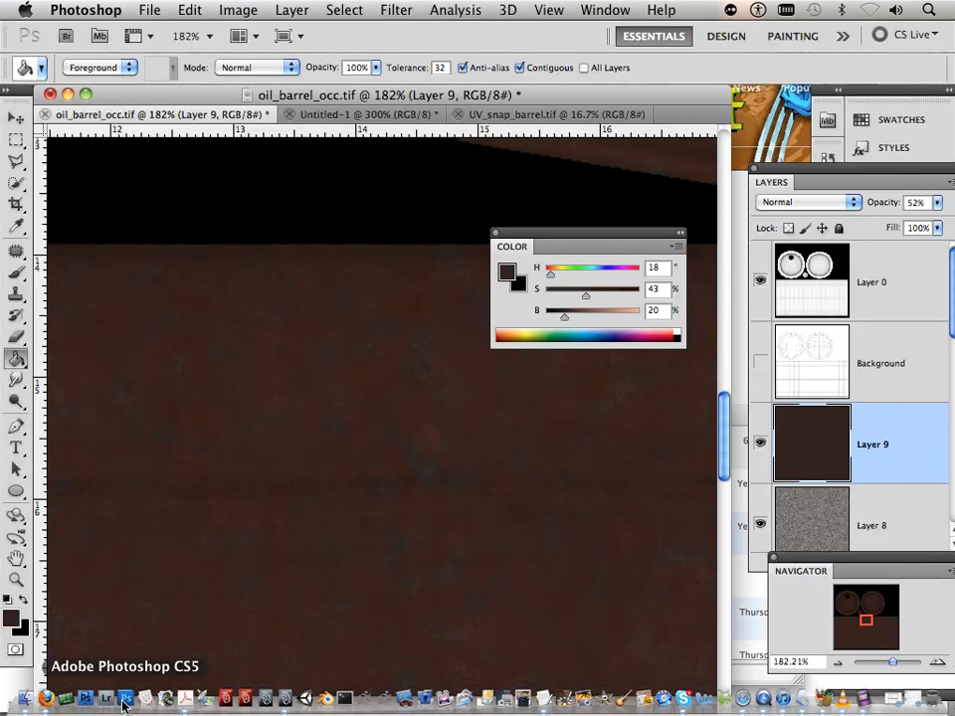
{"action": "left_click", "coordinate": [150, 9]}
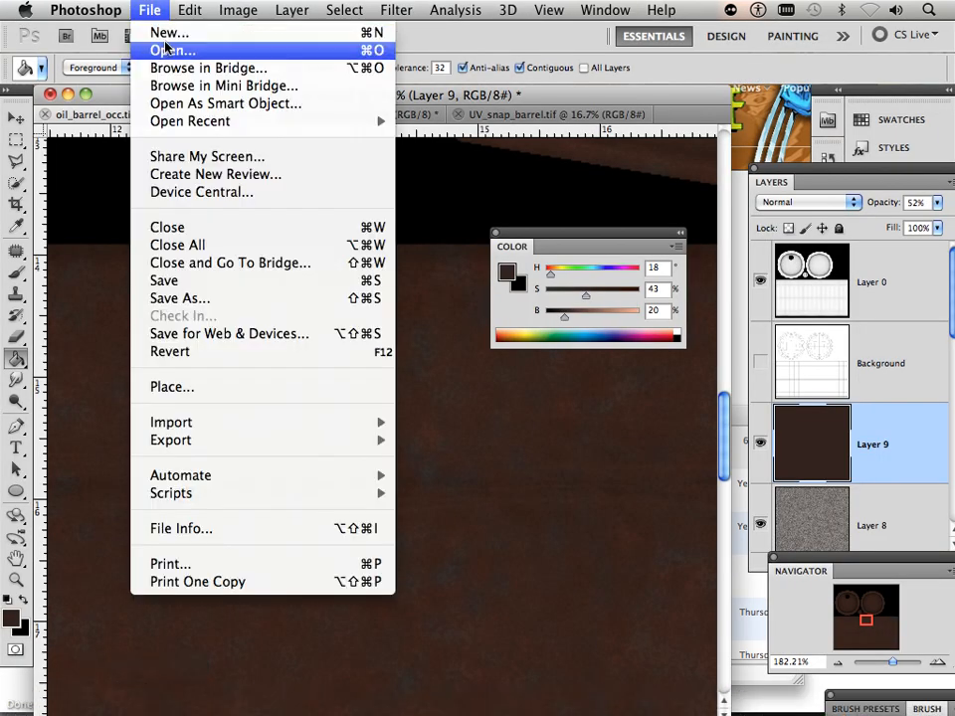
{"action": "left_click", "coordinate": [164, 50]}
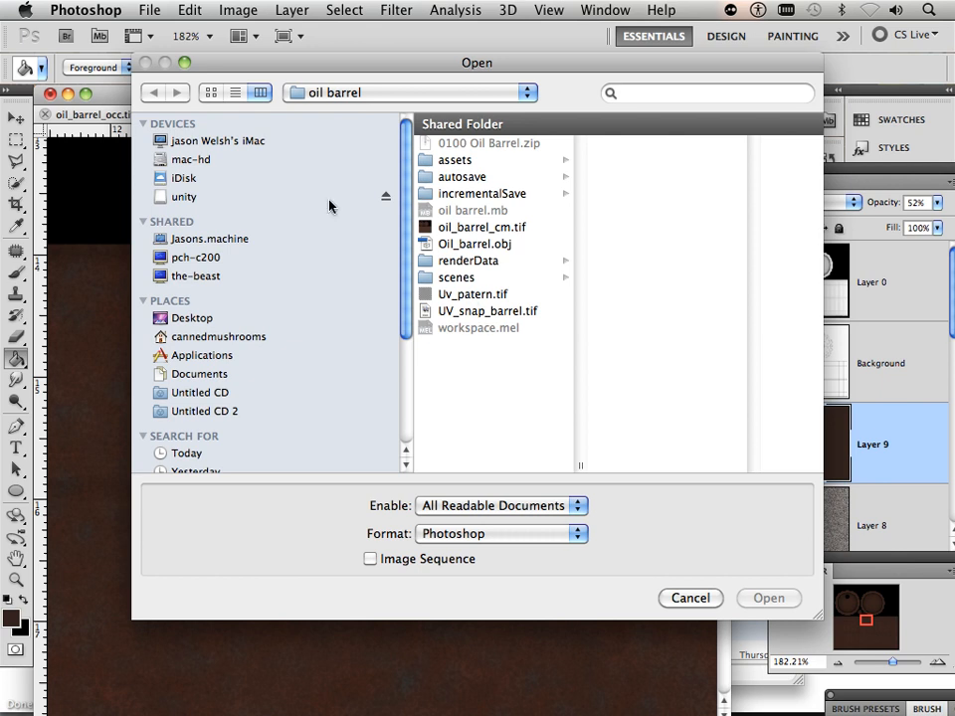
{"action": "left_click", "coordinate": [195, 318]}
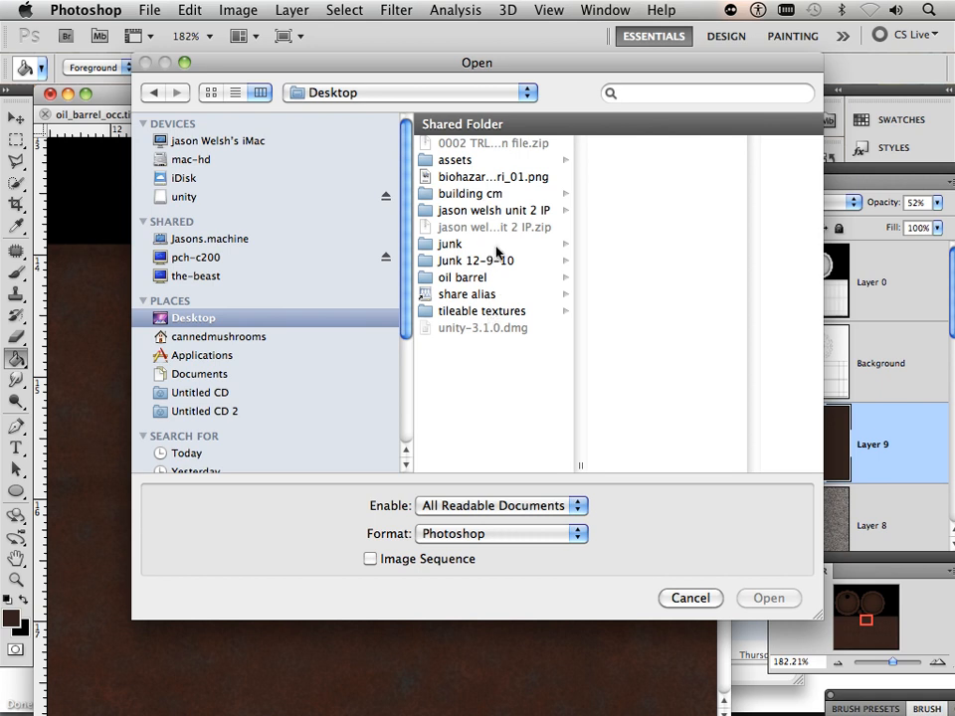
{"action": "left_click", "coordinate": [492, 177]}
{"action": "left_click", "coordinate": [768, 598]}
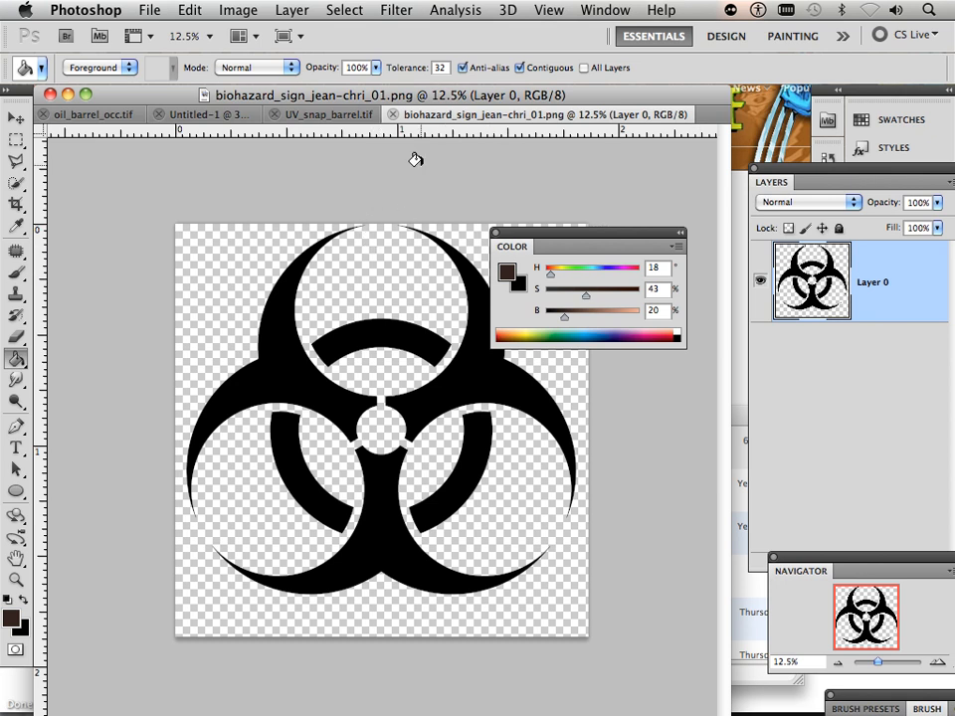
Step: Duplicate the biohazard symbol layer into the oil_barrel_occ.tif document
{"action": "right_click", "coordinate": [913, 293]}
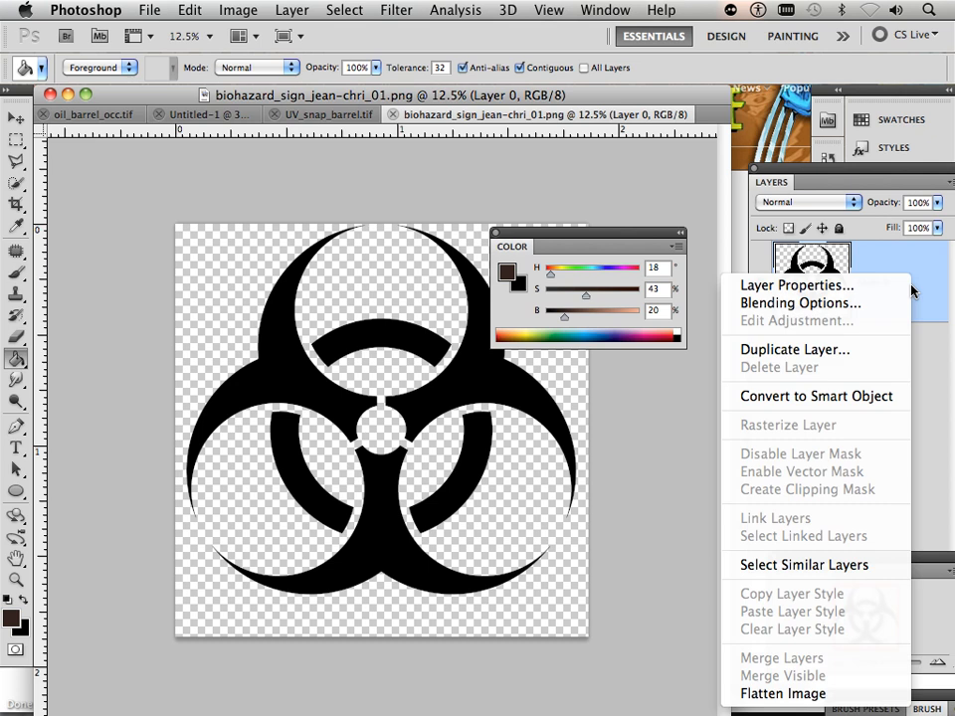
{"action": "left_click", "coordinate": [845, 349]}
{"action": "left_click", "coordinate": [550, 366]}
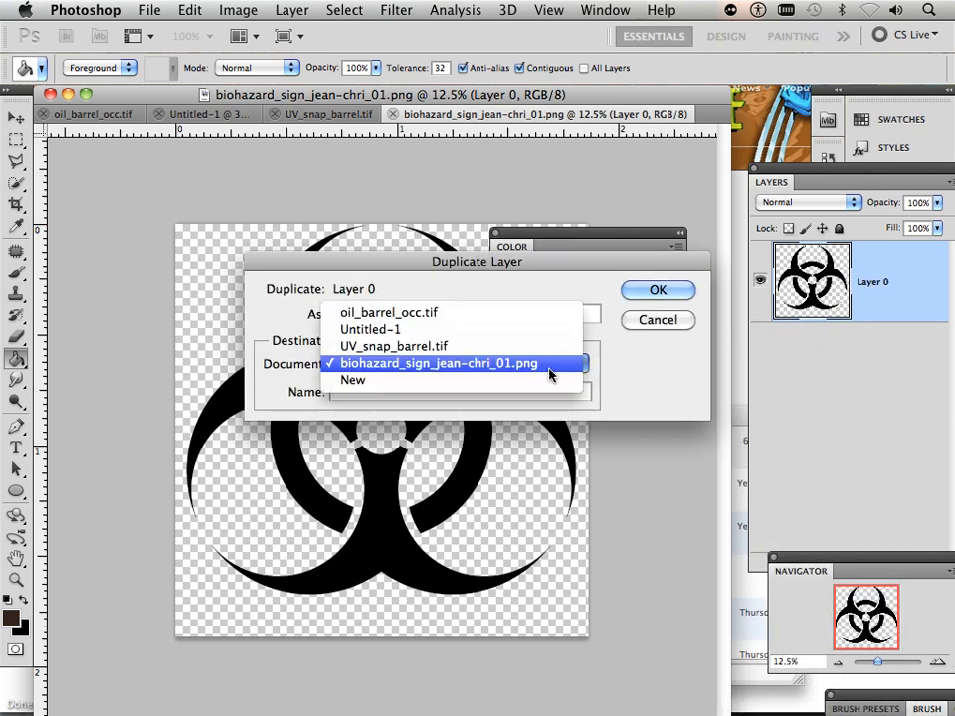
{"action": "left_click", "coordinate": [523, 323]}
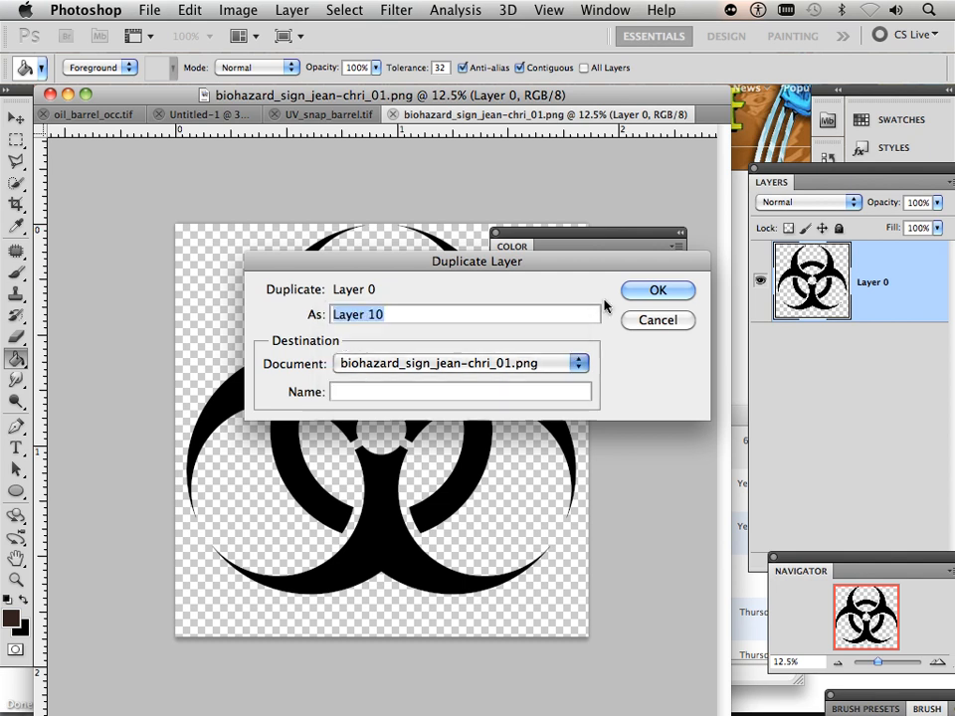
{"action": "left_click", "coordinate": [657, 290]}
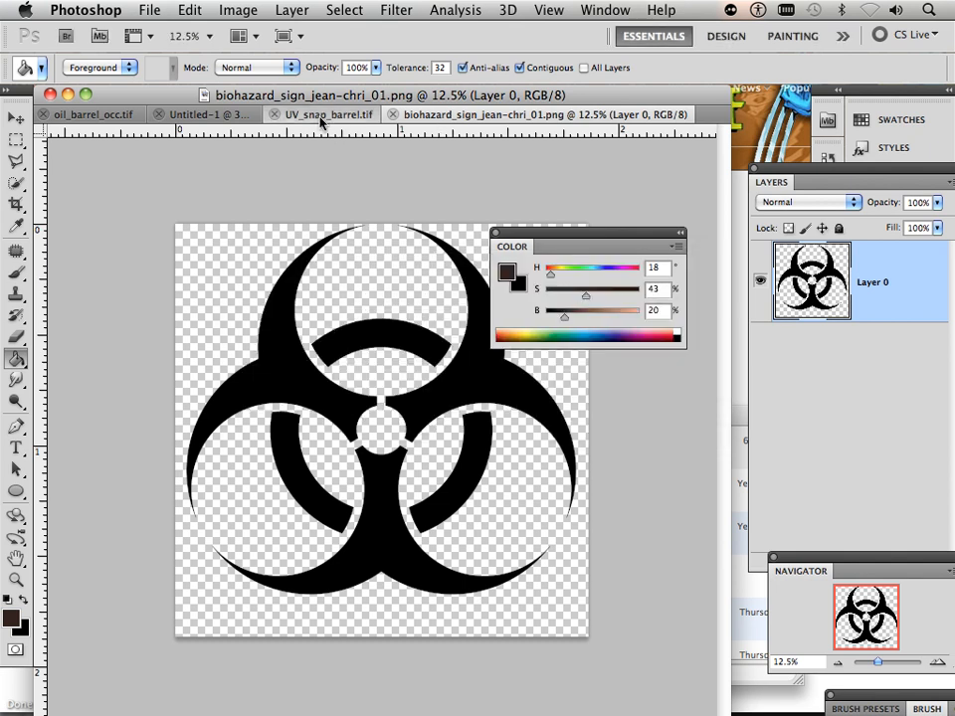
Step: In oil_barrel_occ.tif, move the biohazard layer above Layer 0 to the top of the layer stack
{"action": "left_click", "coordinate": [319, 117]}
{"action": "left_click", "coordinate": [204, 117]}
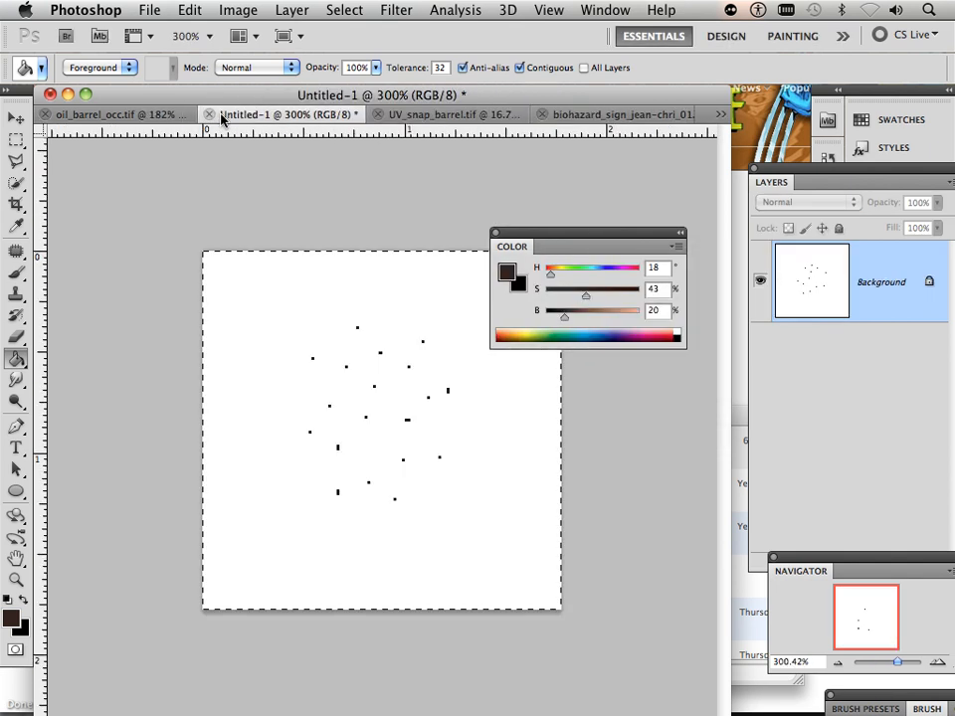
{"action": "left_click", "coordinate": [145, 116]}
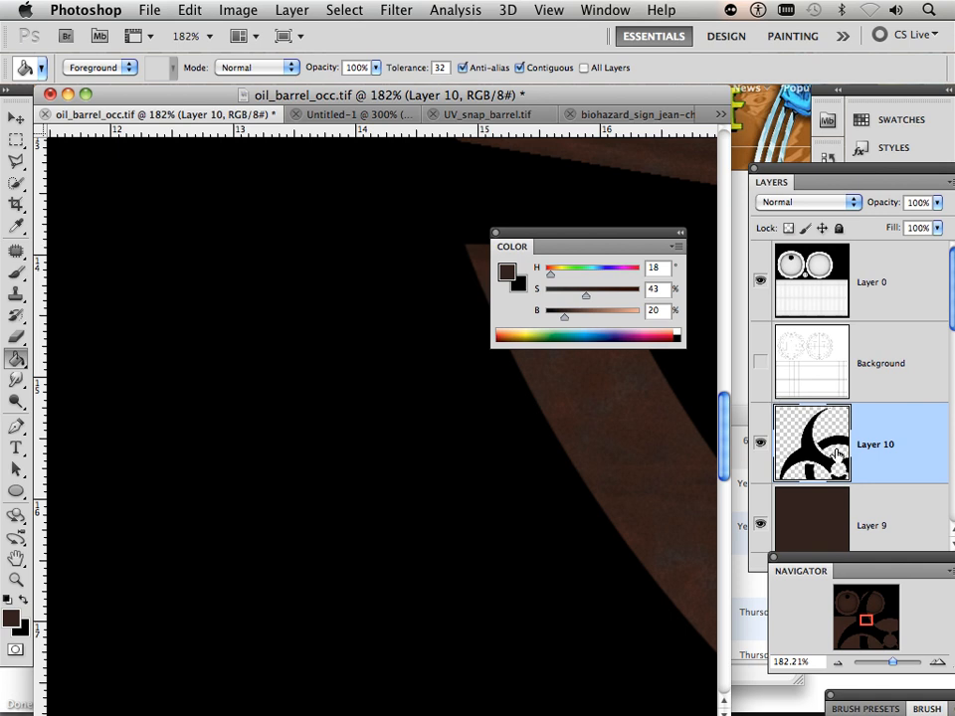
{"action": "left_click_drag", "start_coordinate": [836, 456], "coordinate": [849, 269]}
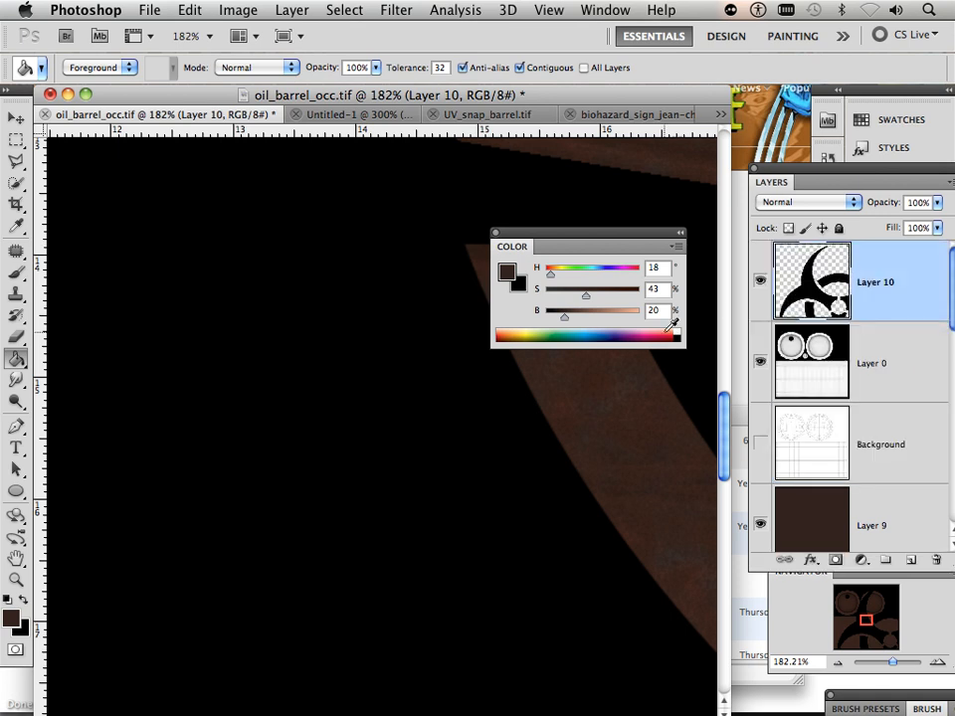
Step: Scale the biohazard symbol proportionally to about a quarter of the canvas width and center it on the barrel's side area
{"action": "mouse_move", "coordinate": [871, 658]}
{"action": "left_mouse_down"}
{"action": "mouse_move", "coordinate": [889, 663]}
{"action": "mouse_move", "coordinate": [879, 662]}
{"action": "left_mouse_up"}
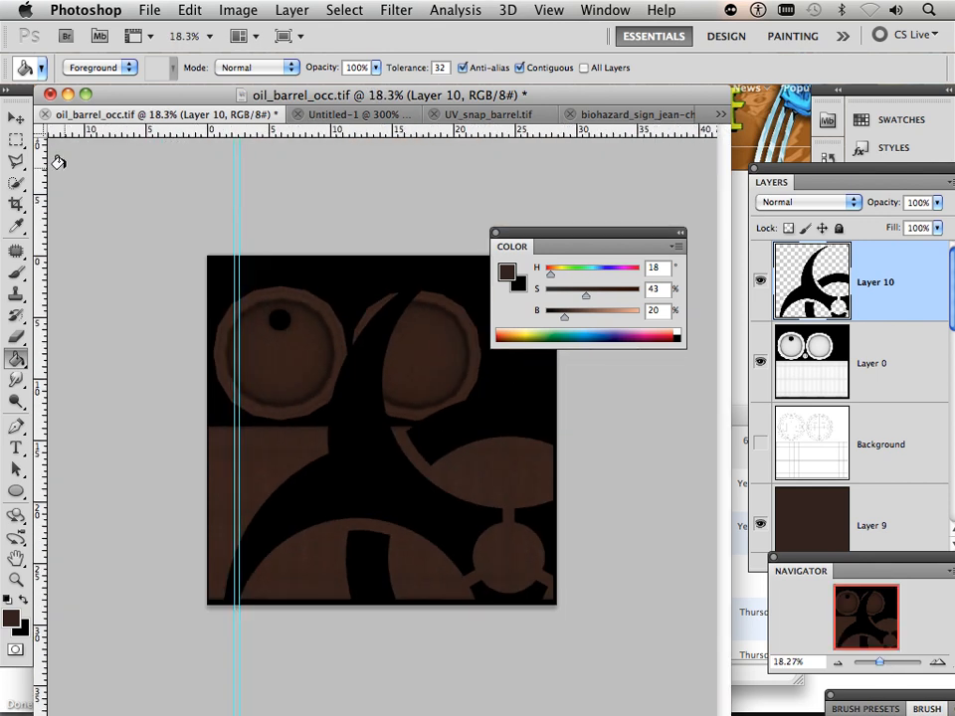
{"action": "left_click", "coordinate": [16, 117]}
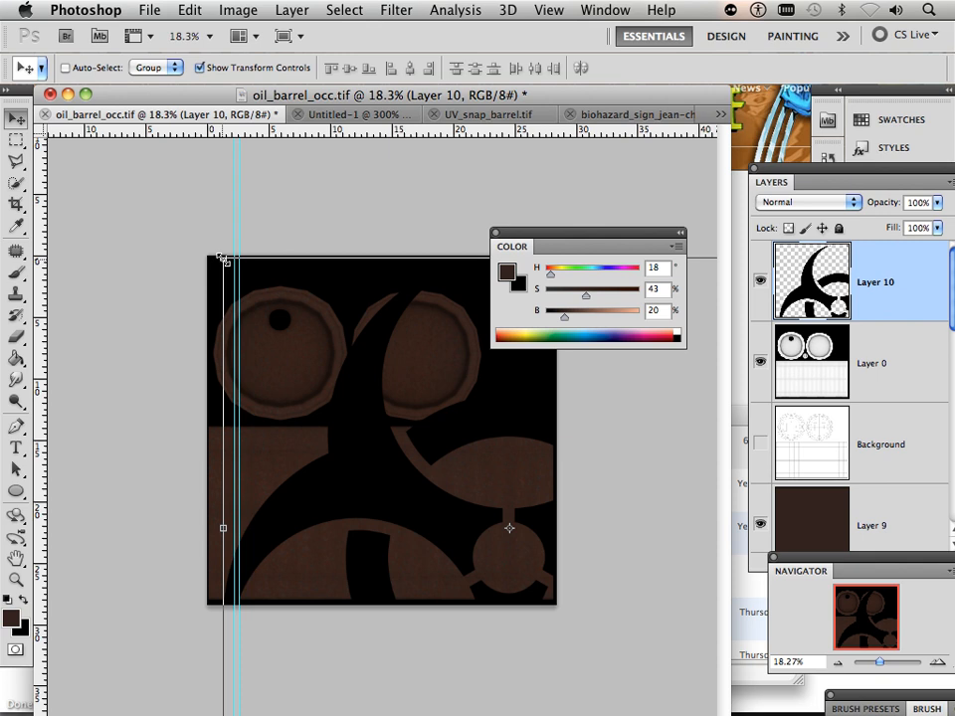
{"action": "left_click_drag", "start_coordinate": [222, 258], "coordinate": [343, 441]}
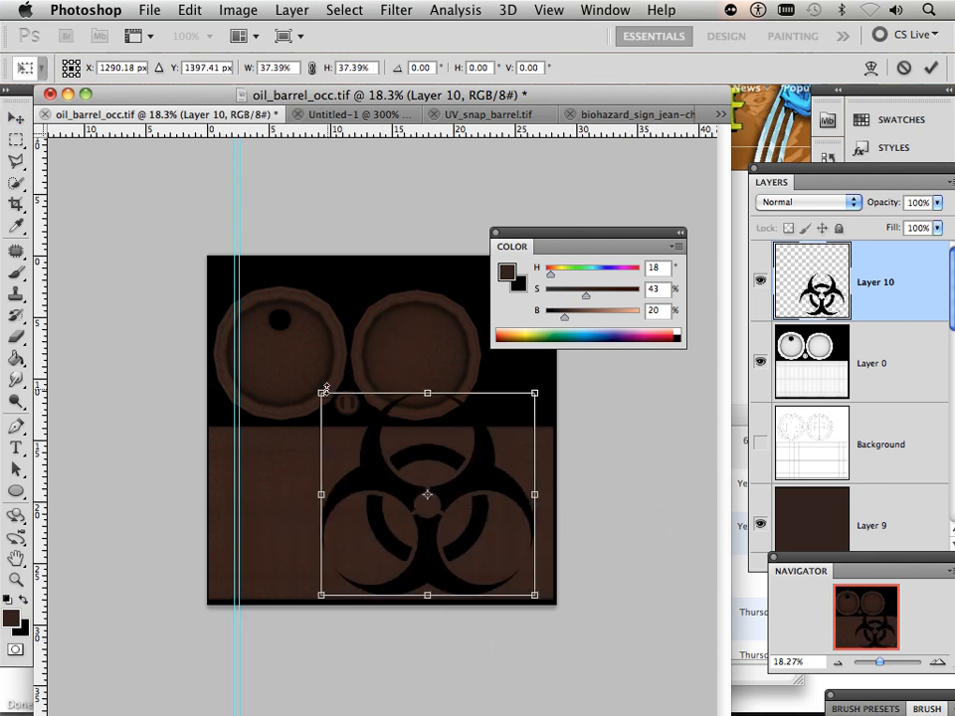
{"action": "left_click_drag", "start_coordinate": [319, 387], "coordinate": [477, 494]}
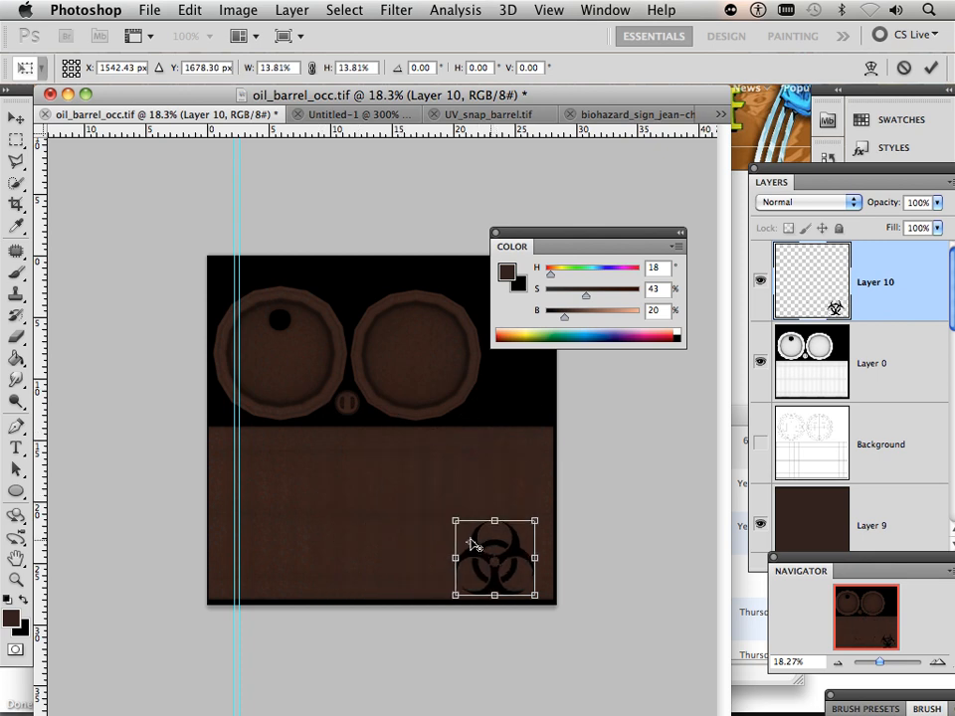
{"action": "left_click_drag", "start_coordinate": [519, 550], "coordinate": [415, 498]}
{"action": "key", "text": "Return"}
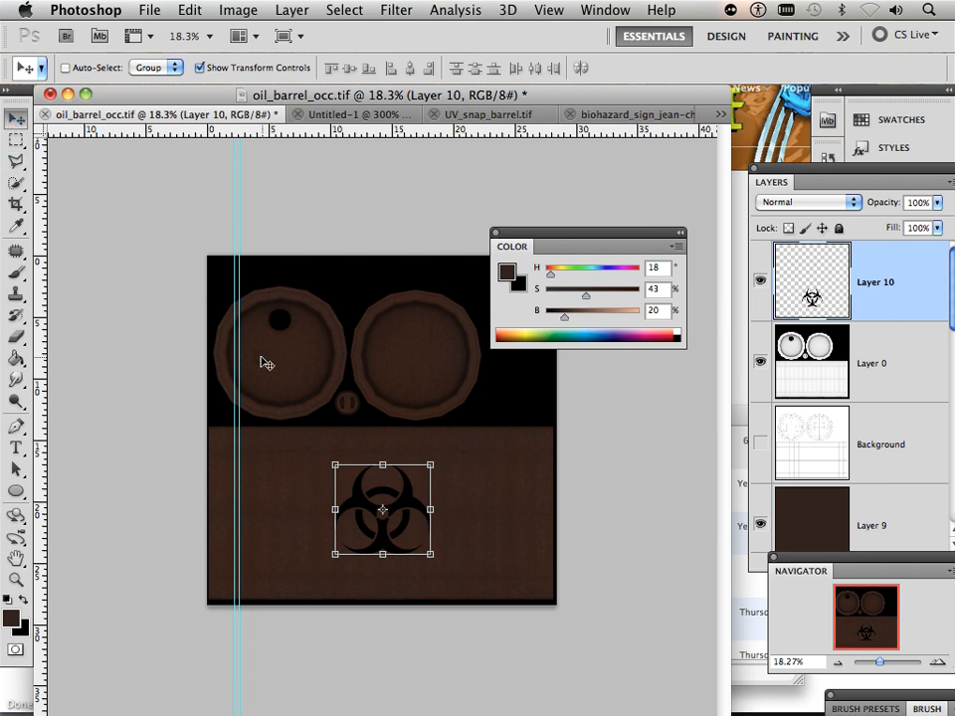
Step: Try the biohazard symbol's layer (Layer 10) with the Multiply blend mode and 42% opacity
{"action": "left_click", "coordinate": [901, 383]}
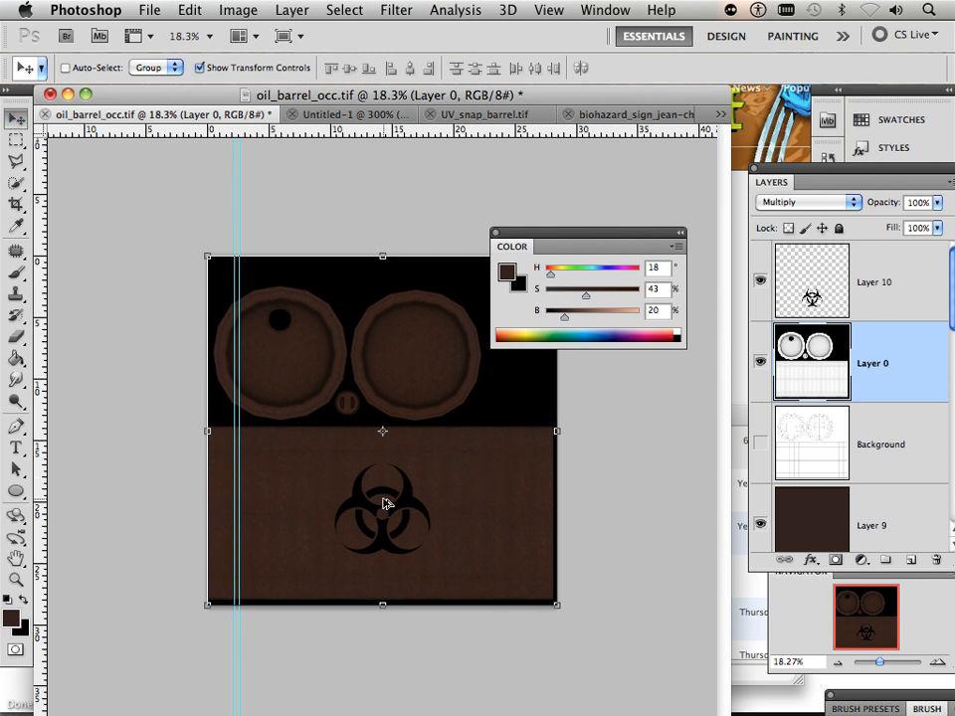
{"action": "scroll", "coordinate": [384, 502], "scroll_direction": "up", "scroll_amount": 5}
{"action": "scroll", "coordinate": [384, 503], "scroll_direction": "up", "scroll_amount": 2}
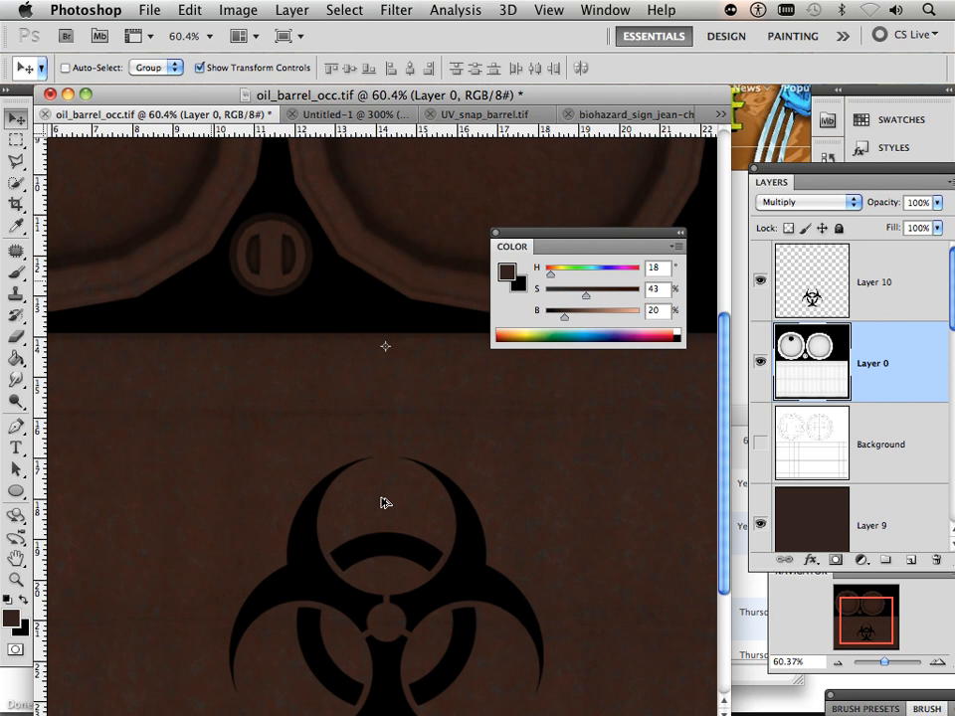
{"action": "left_click_drag", "start_coordinate": [416, 541], "coordinate": [407, 465]}
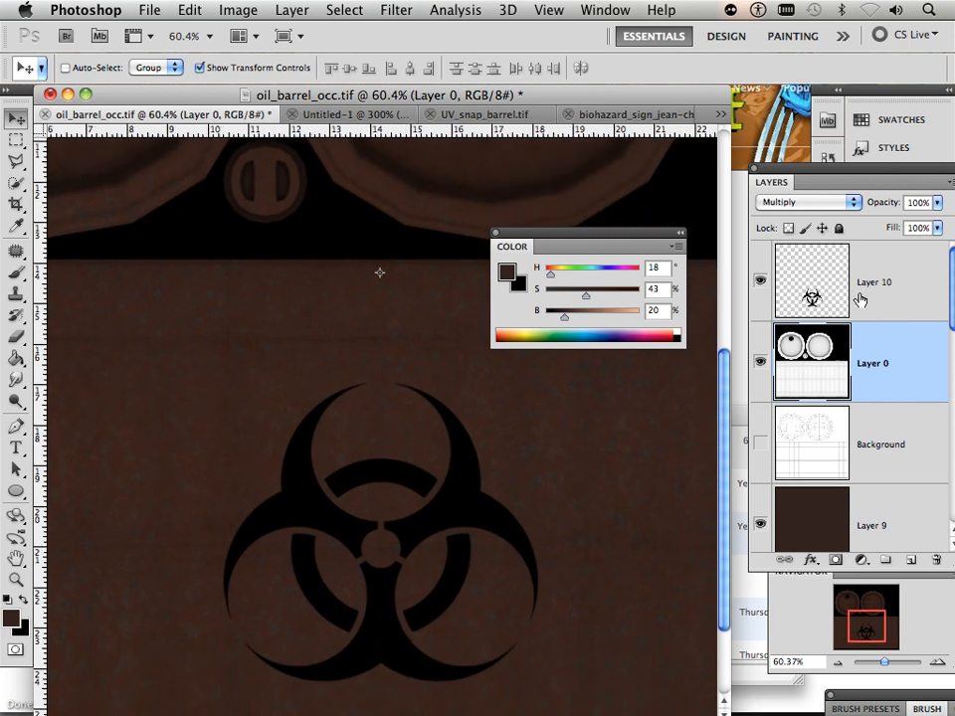
{"action": "left_click", "coordinate": [868, 271]}
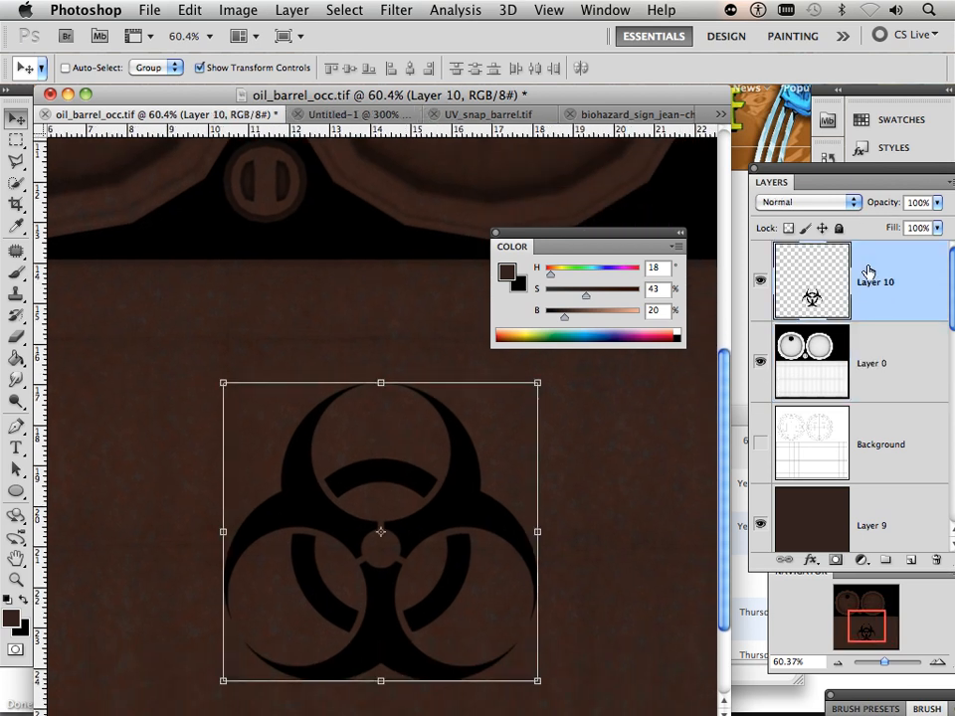
{"action": "left_click", "coordinate": [853, 202]}
{"action": "left_click", "coordinate": [772, 249]}
{"action": "left_click", "coordinate": [937, 203]}
{"action": "left_click_drag", "start_coordinate": [916, 227], "coordinate": [893, 236]}
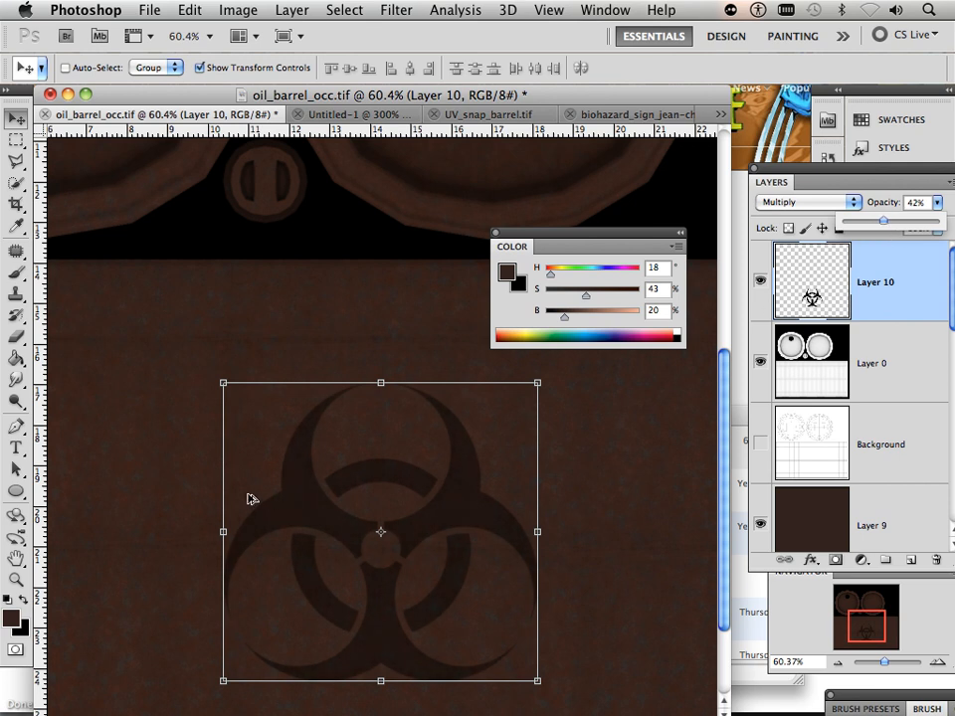
Step: Restore the biohazard layer's opacity to 100%
{"action": "scroll", "coordinate": [333, 500], "scroll_direction": "down", "scroll_amount": 5}
{"action": "scroll", "coordinate": [333, 500], "scroll_direction": "up", "scroll_amount": 2}
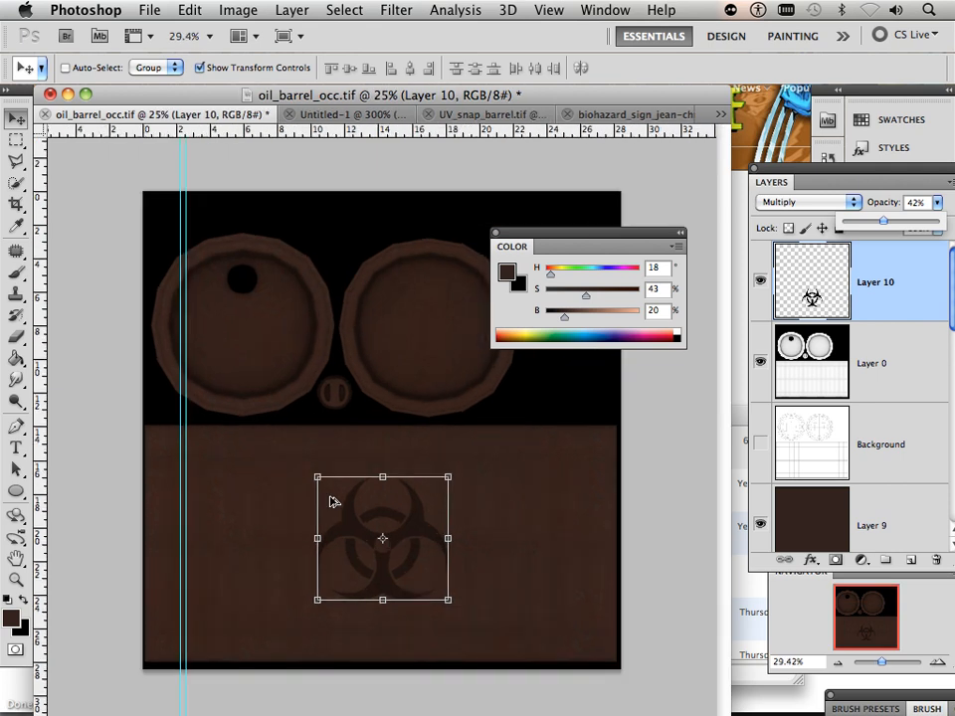
{"action": "scroll", "coordinate": [334, 500], "scroll_direction": "up", "scroll_amount": 4}
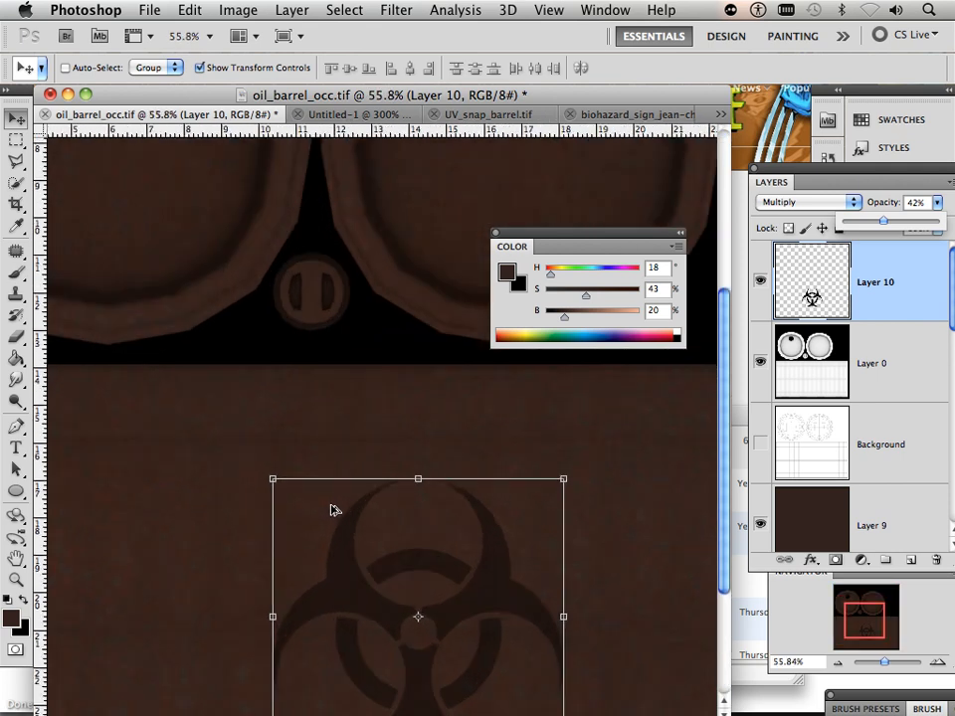
{"action": "left_click_drag", "start_coordinate": [411, 582], "coordinate": [364, 451]}
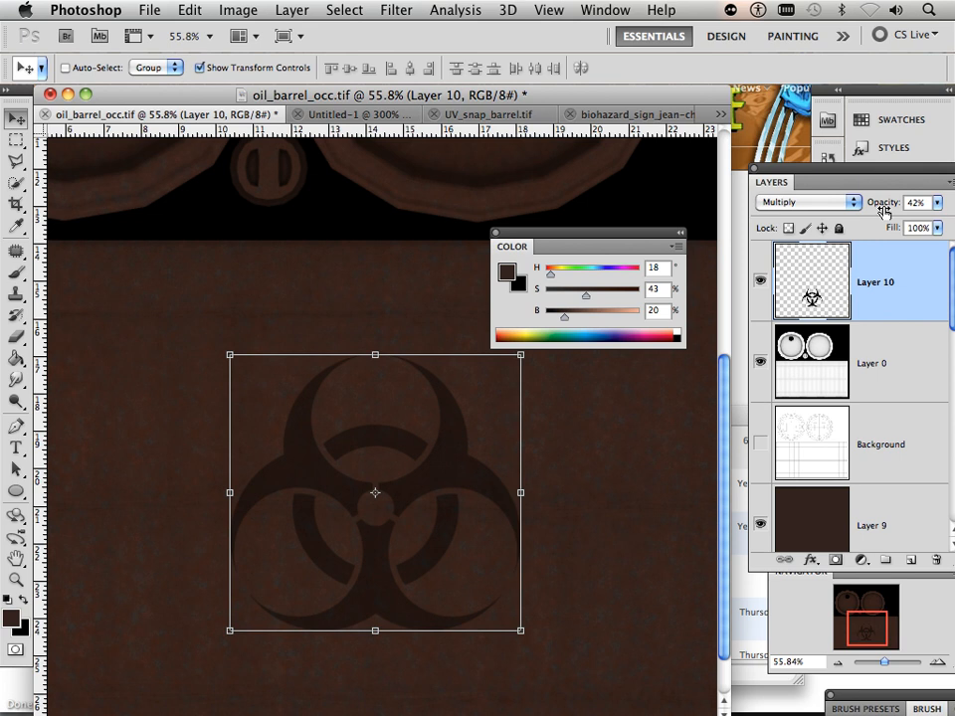
{"action": "left_click", "coordinate": [937, 203]}
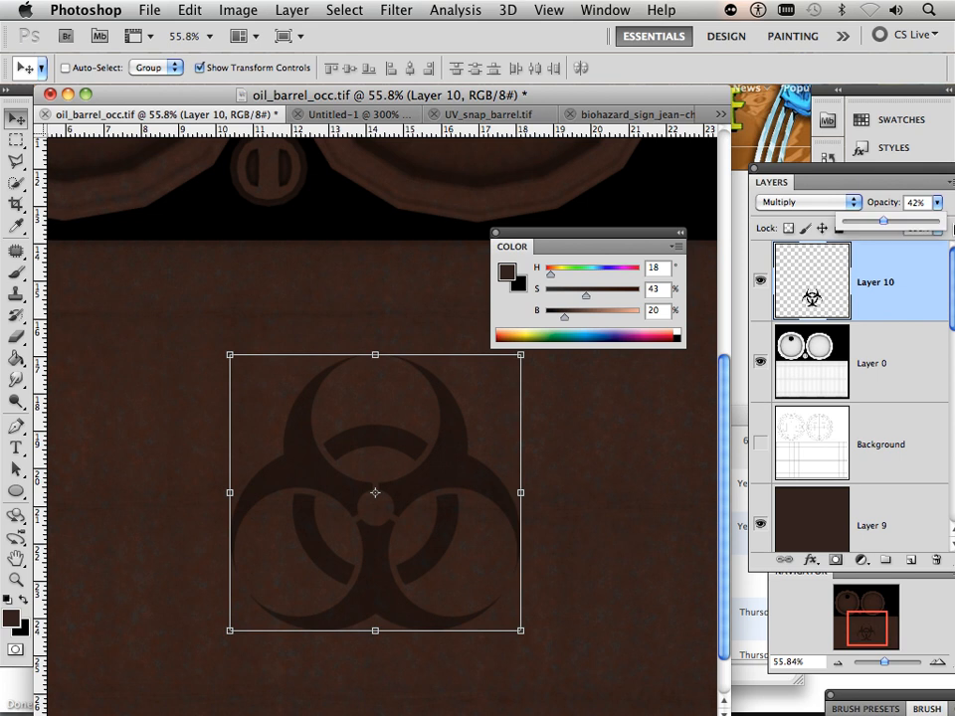
{"action": "left_click_drag", "start_coordinate": [884, 219], "coordinate": [936, 220]}
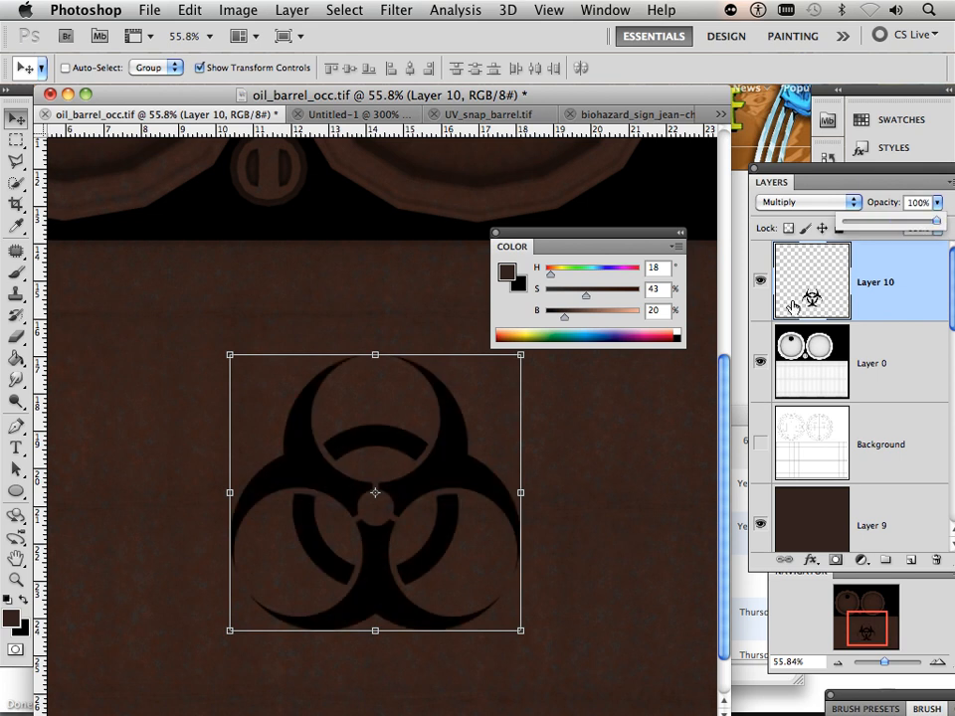
Step: Set the foreground color to a golden yellow, hex e3bd4a
{"action": "left_click", "coordinate": [14, 620]}
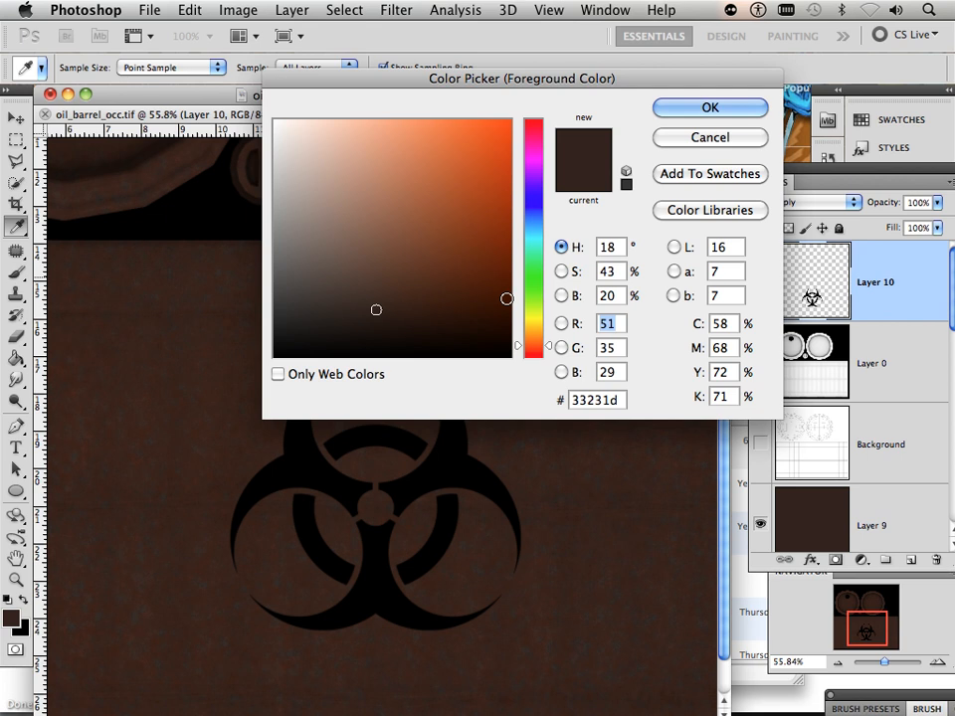
{"action": "left_click", "coordinate": [533, 326]}
{"action": "mouse_move", "coordinate": [433, 266]}
{"action": "left_mouse_down"}
{"action": "mouse_move", "coordinate": [403, 263]}
{"action": "mouse_move", "coordinate": [374, 240]}
{"action": "mouse_move", "coordinate": [353, 160]}
{"action": "left_mouse_up"}
{"action": "left_click_drag", "start_coordinate": [414, 160], "coordinate": [435, 145]}
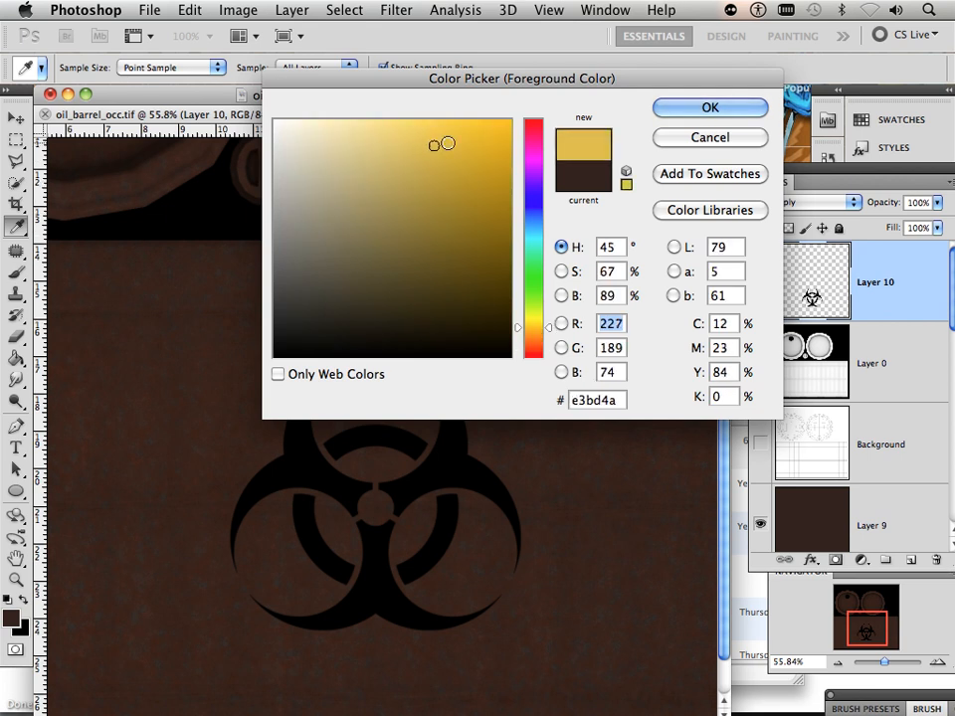
{"action": "left_click", "coordinate": [709, 106]}
Step: Fill the biohazard symbol's upper-right arm with yellow using the Paint Bucket and set the layer's blend mode to Normal
{"action": "key", "text": "v"}
{"action": "key", "text": "g"}
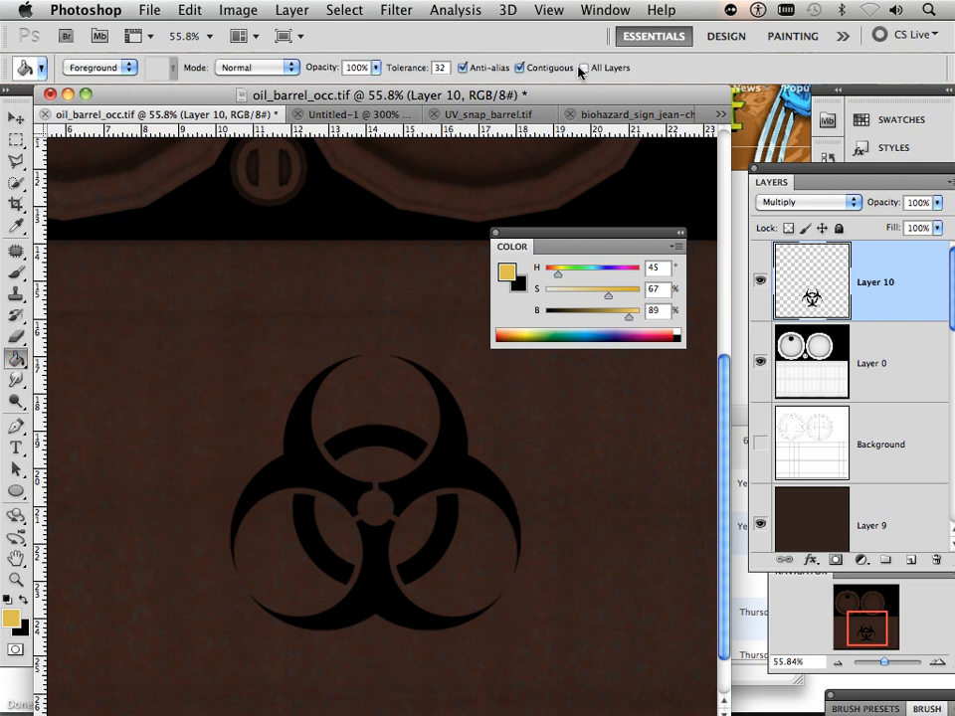
{"action": "left_click", "coordinate": [438, 444]}
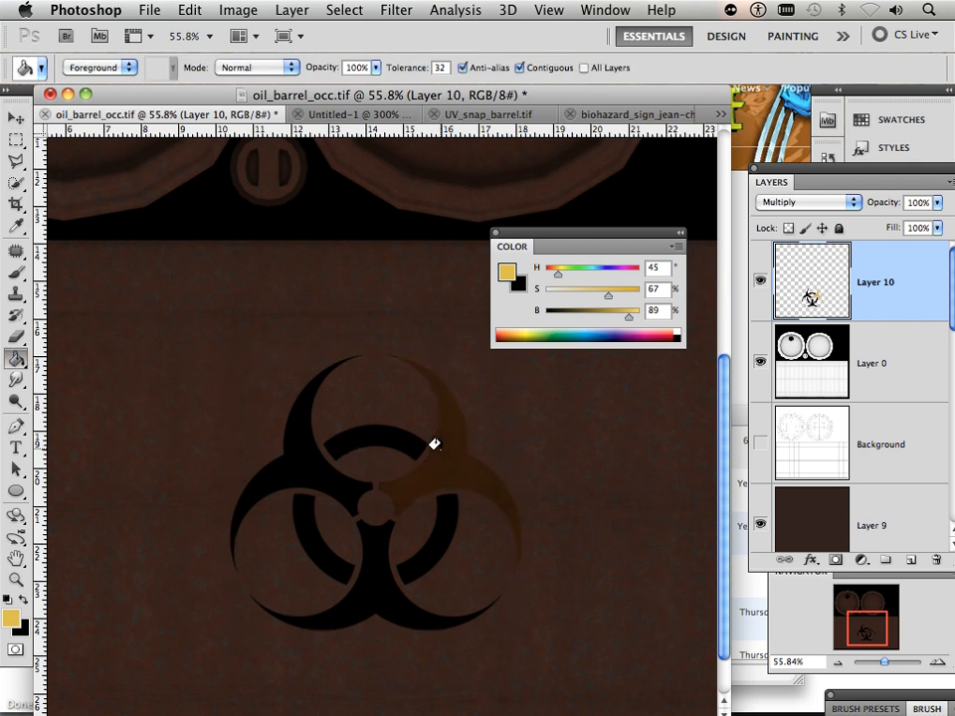
{"action": "left_click", "coordinate": [811, 202]}
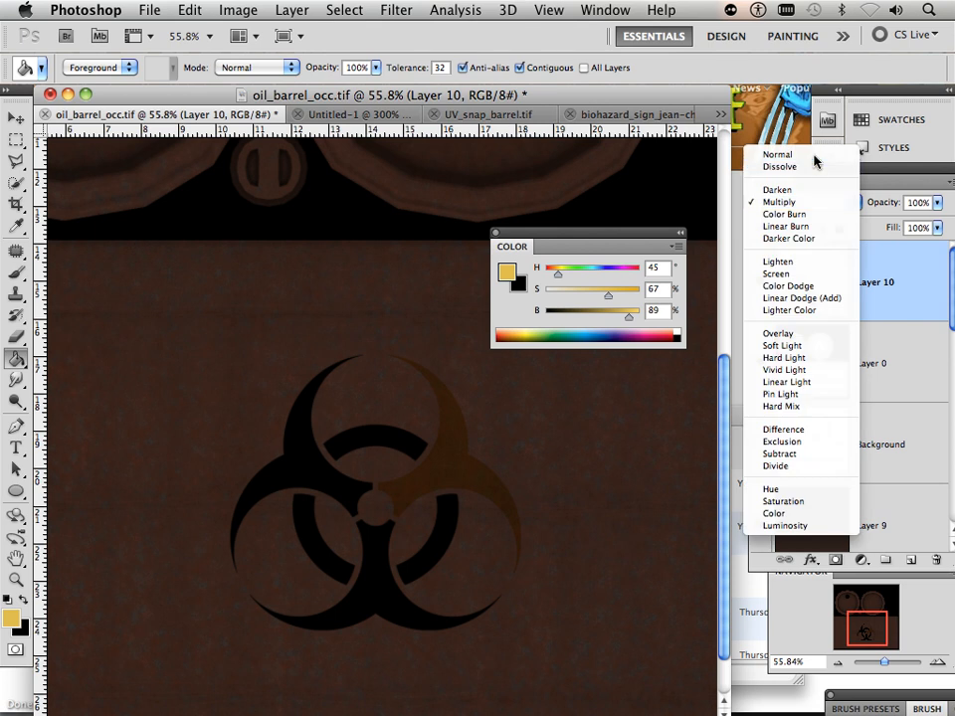
{"action": "left_click", "coordinate": [813, 156]}
Step: Fill the symbol's remaining black parts with yellow: the upper-left arm, the three inner arcs and the bottom arm
{"action": "left_click", "coordinate": [350, 434]}
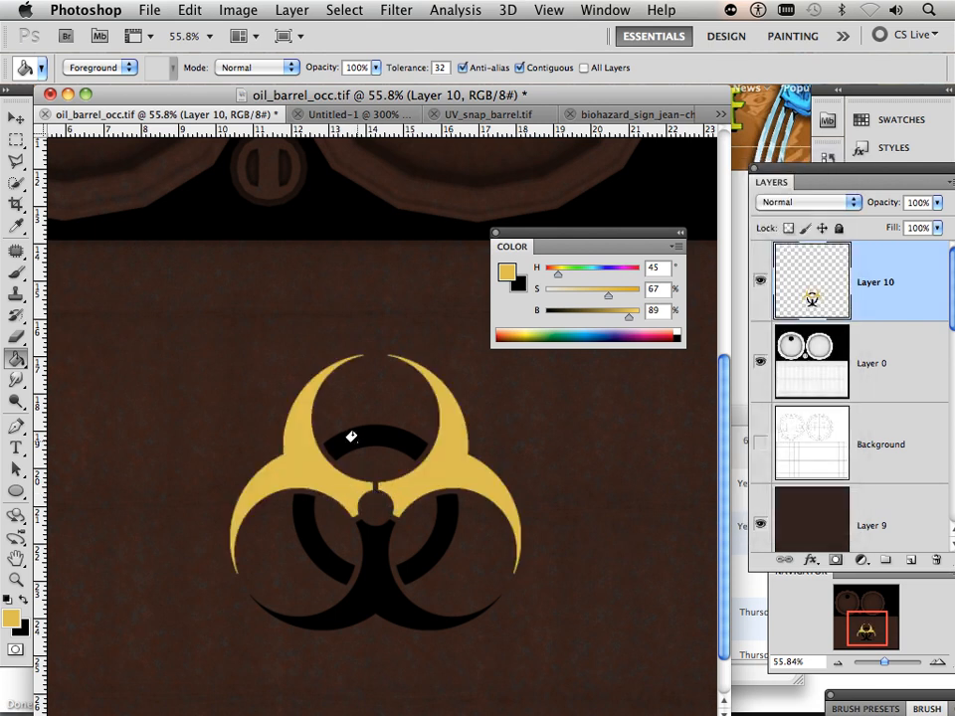
{"action": "left_click", "coordinate": [358, 431]}
{"action": "left_click", "coordinate": [427, 535]}
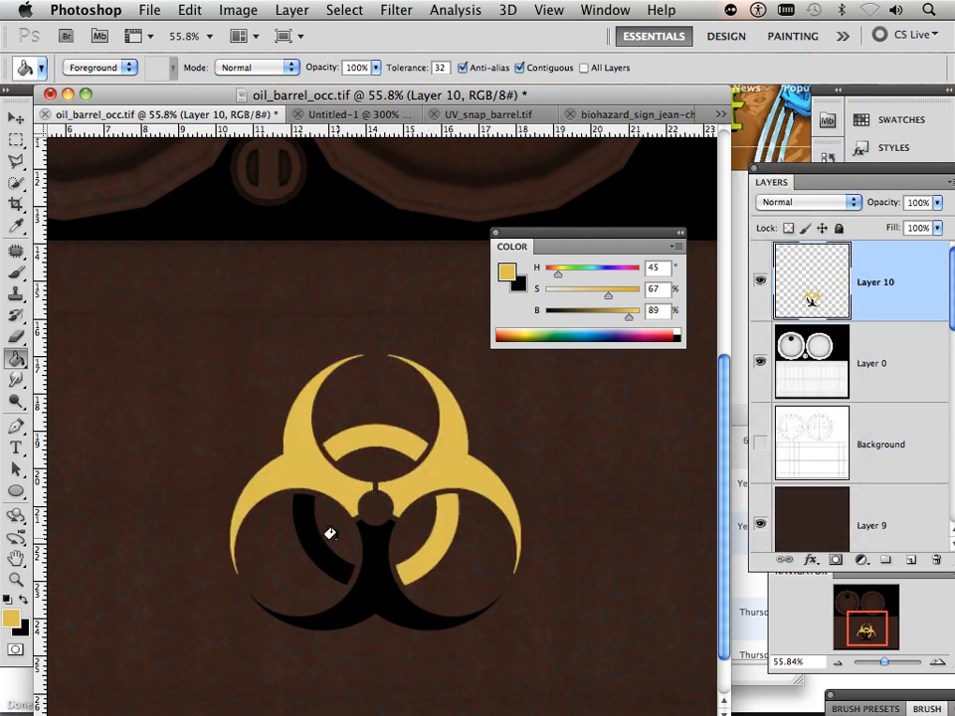
{"action": "left_click", "coordinate": [311, 537]}
{"action": "left_click", "coordinate": [358, 611]}
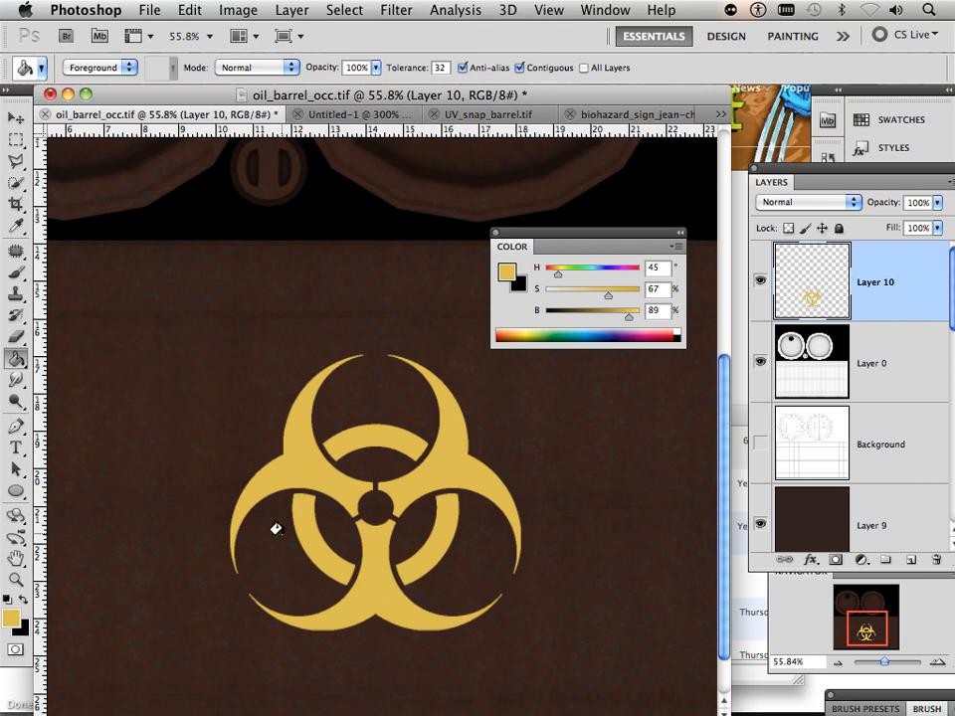
Step: Choose the Eraser tool with the irregular 32 px splatter brush tip
{"action": "scroll", "coordinate": [577, 564], "scroll_direction": "down", "scroll_amount": 3}
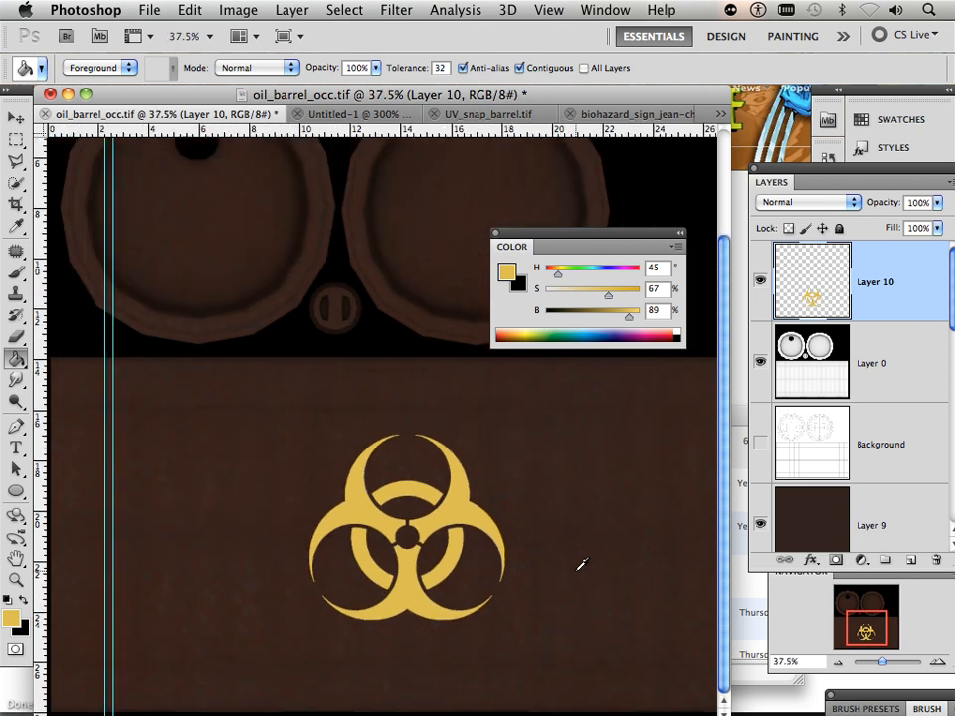
{"action": "scroll", "coordinate": [581, 565], "scroll_direction": "up", "scroll_amount": 4}
{"action": "scroll", "coordinate": [577, 564], "scroll_direction": "down", "scroll_amount": 2}
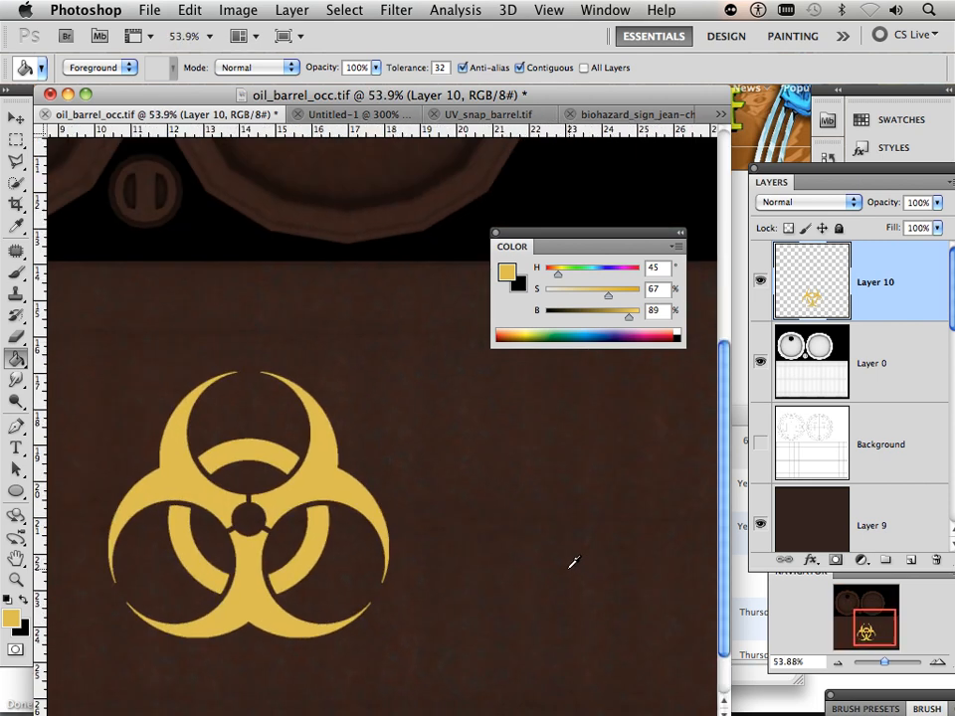
{"action": "left_click", "coordinate": [16, 338]}
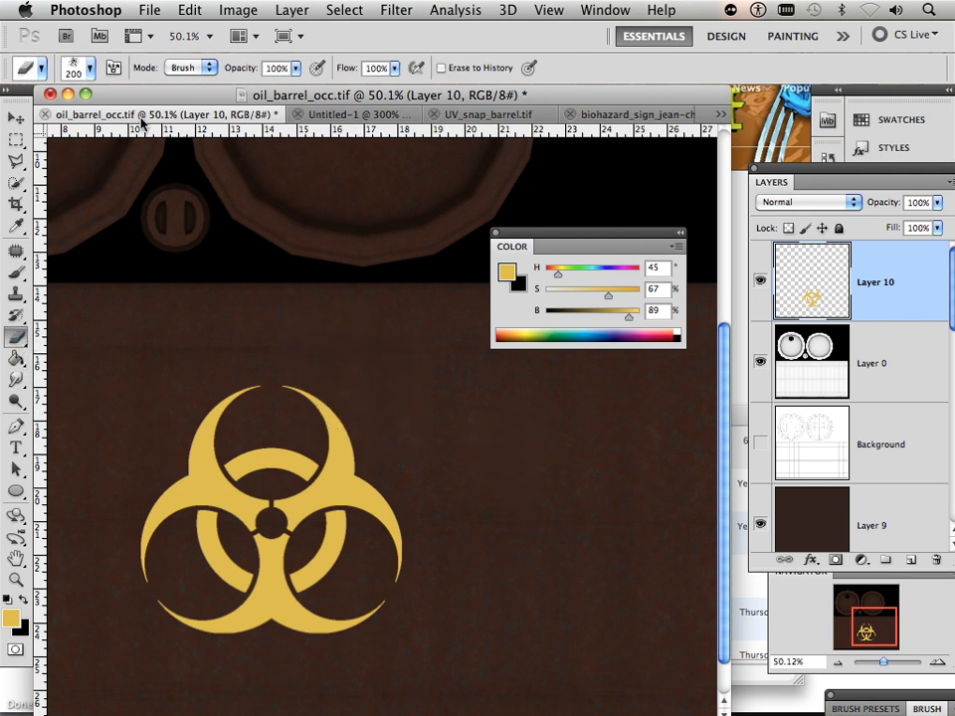
{"action": "left_click", "coordinate": [91, 69]}
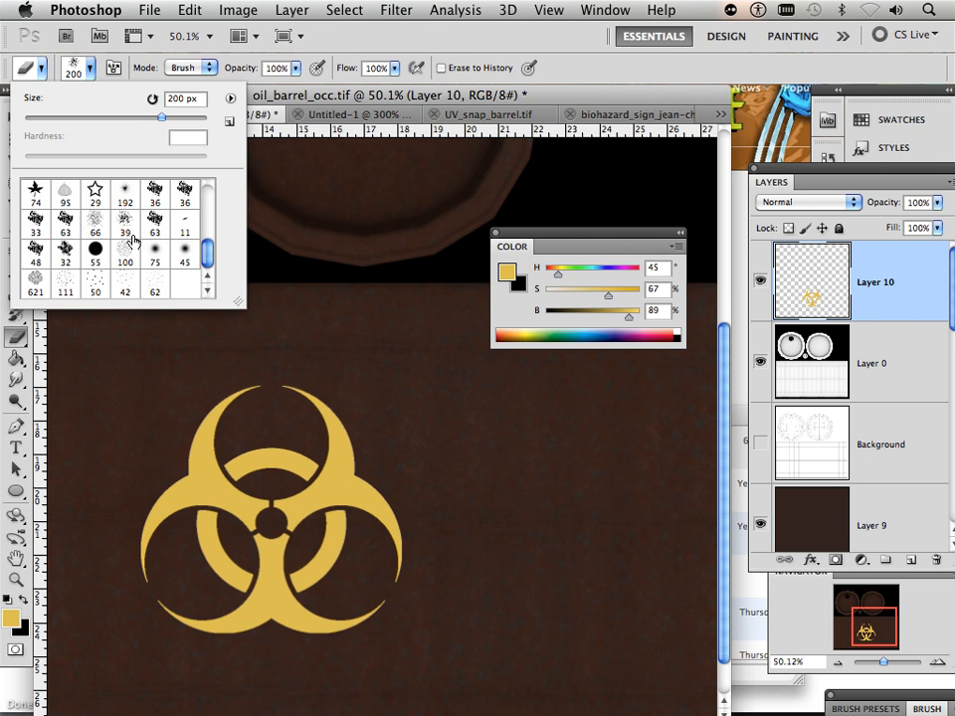
{"action": "left_click", "coordinate": [63, 255]}
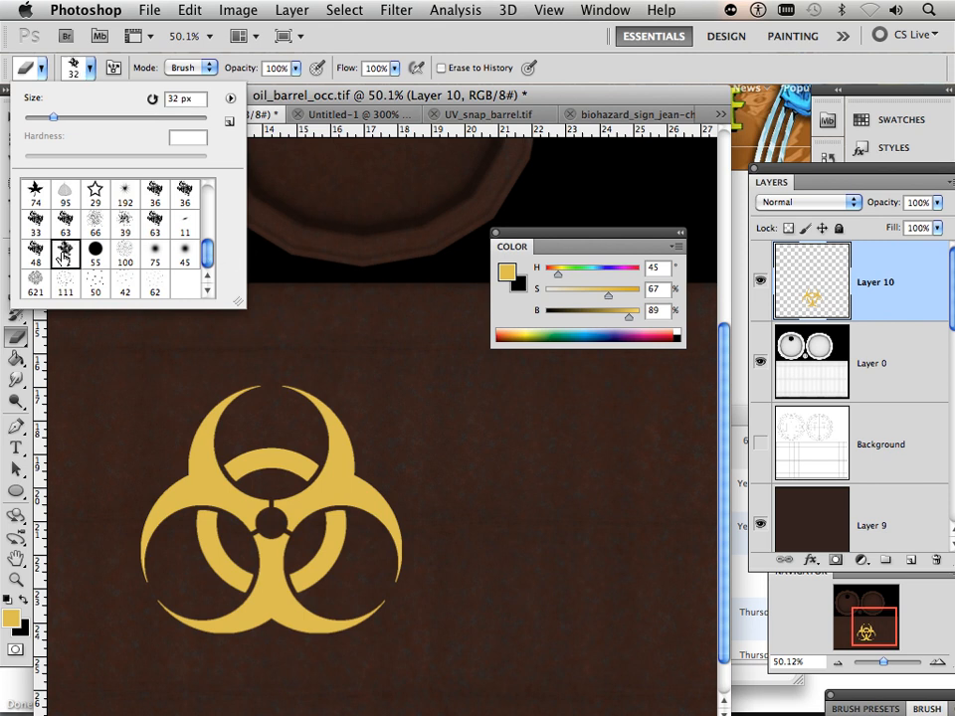
{"action": "left_click", "coordinate": [383, 374]}
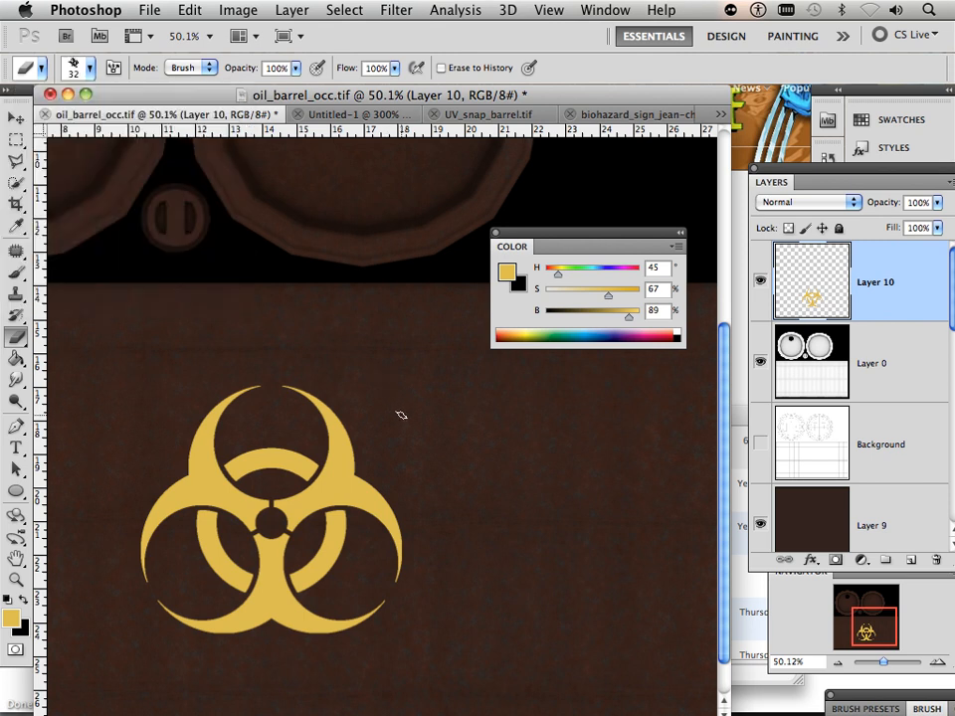
Step: Enlarge the eraser to 175 px and erase a worn patch on the symbol's upper-right arm
{"action": "key", "text": "bracketright"}
{"action": "key", "text": "bracketright"}
{"action": "key", "text": "bracketright"}
{"action": "key", "text": "bracketright"}
{"action": "key", "text": "bracketright"}
{"action": "key", "text": "bracketright"}
{"action": "key", "text": "bracketright"}
{"action": "left_click_drag", "start_coordinate": [347, 419], "coordinate": [338, 409]}
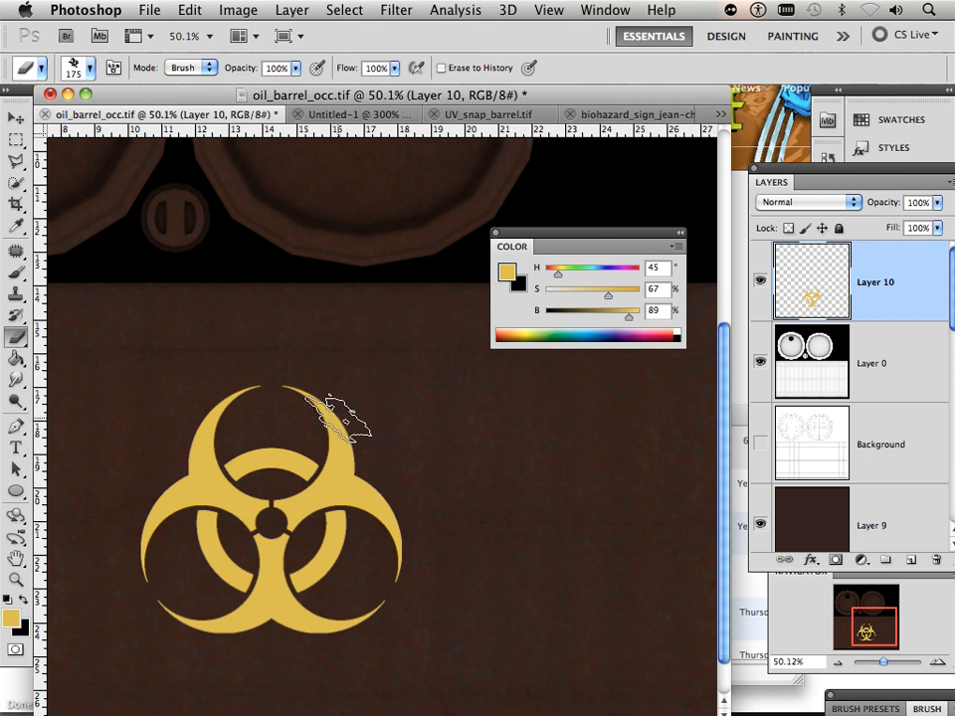
Step: Set the eraser to 700 px at 36% opacity and lightly fade the symbol's right arm and lower-left edge
{"action": "key", "text": "bracketright"}
{"action": "key", "text": "bracketright"}
{"action": "key", "text": "bracketright"}
{"action": "key", "text": "bracketright"}
{"action": "key", "text": "bracketright"}
{"action": "key", "text": "bracketright"}
{"action": "key", "text": "bracketright"}
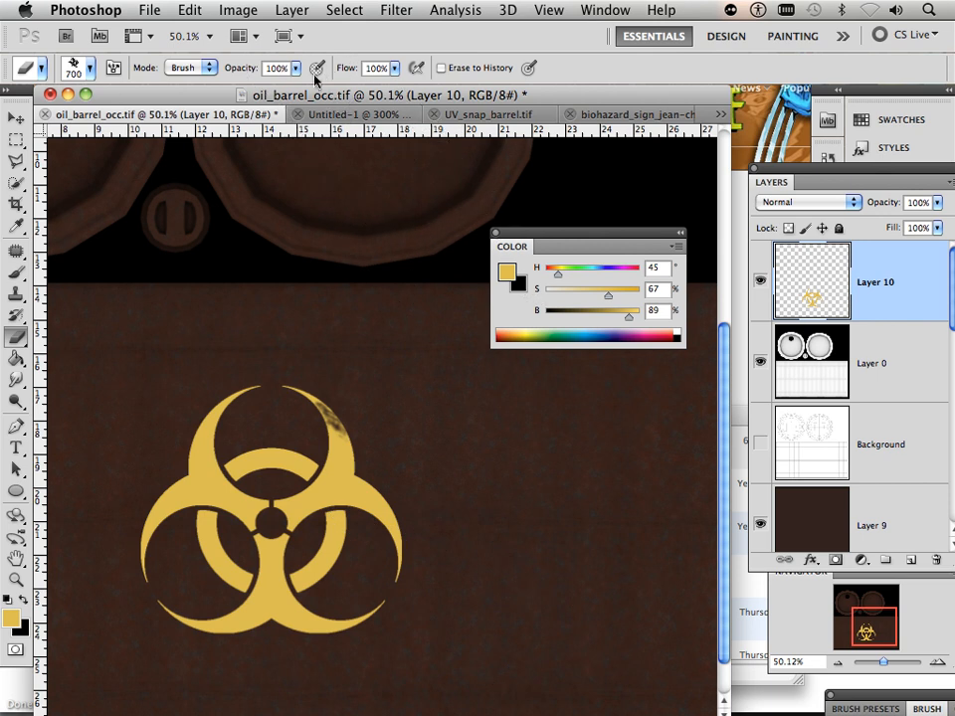
{"action": "left_click_drag", "start_coordinate": [295, 68], "coordinate": [240, 91]}
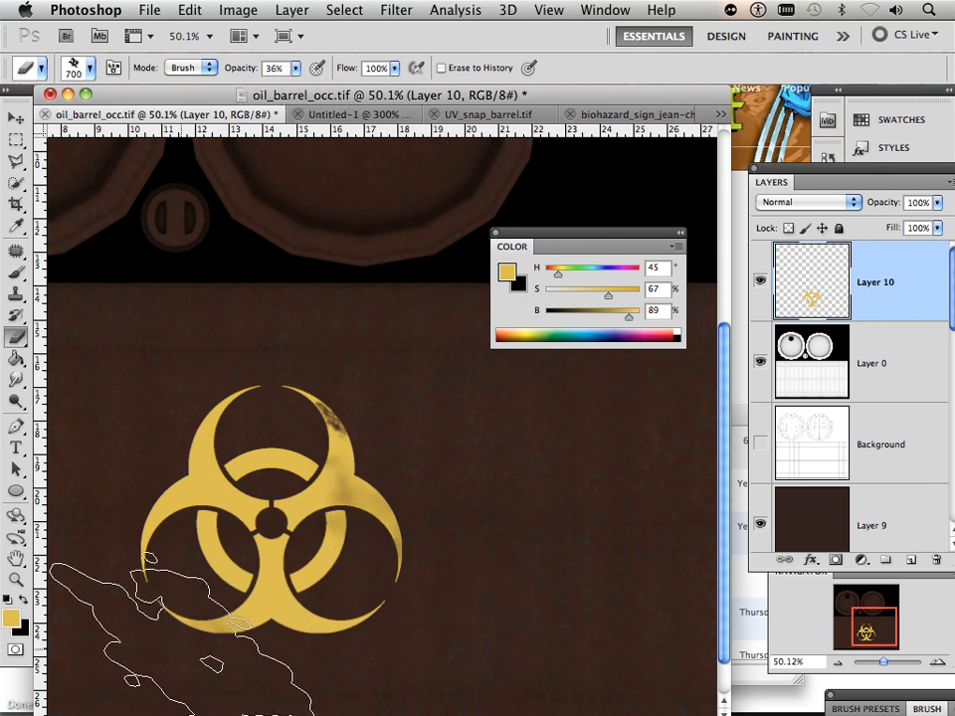
Step: Fade patches on the symbol's upper-left arm and top inner arc, reducing the eraser to 300 px and finally 200 px
{"action": "key", "text": "bracketleft"}
{"action": "key", "text": "bracketleft"}
{"action": "key", "text": "bracketleft"}
{"action": "key", "text": "bracketleft"}
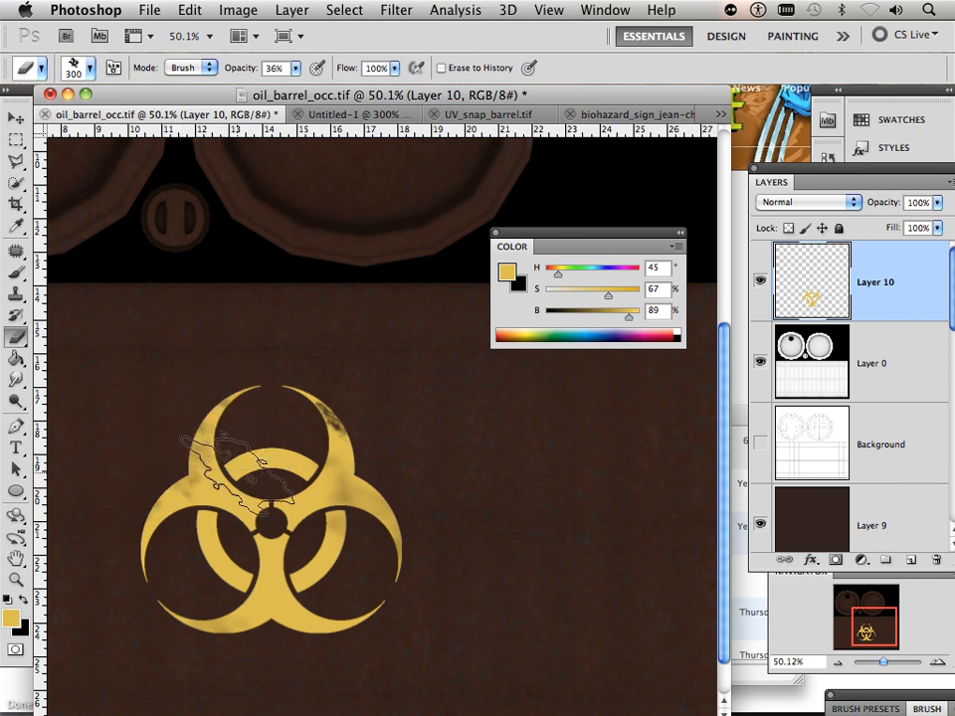
{"action": "key", "text": "bracketleft"}
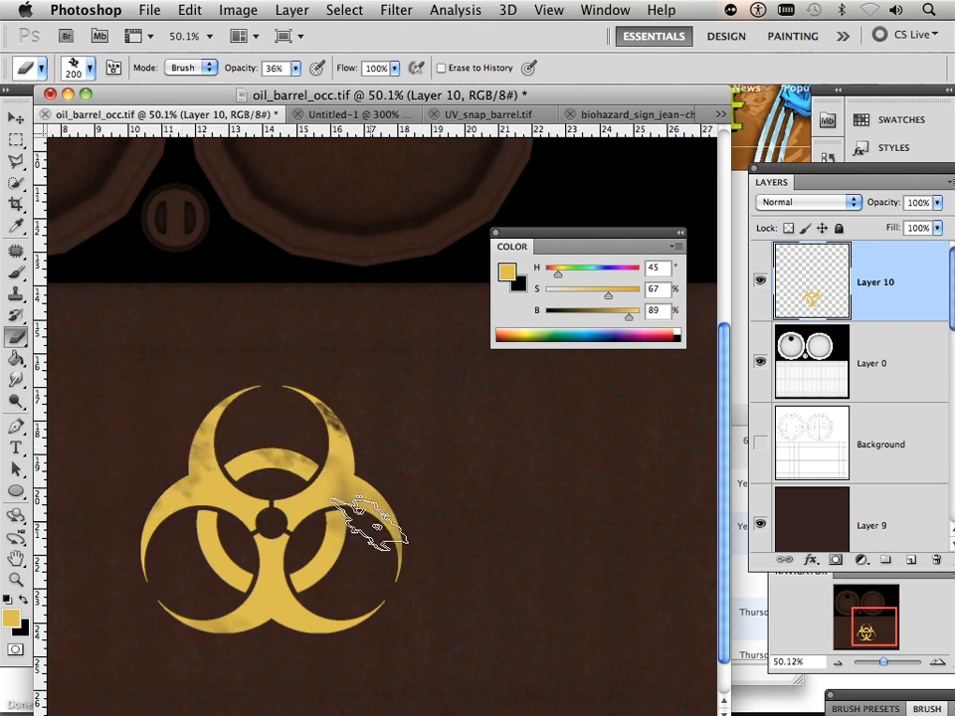
Step: Wear down the two lower inner arcs with the 200 px eraser, and the symbol's base while enlarging the eraser to 300 px
{"action": "left_click", "coordinate": [320, 570]}
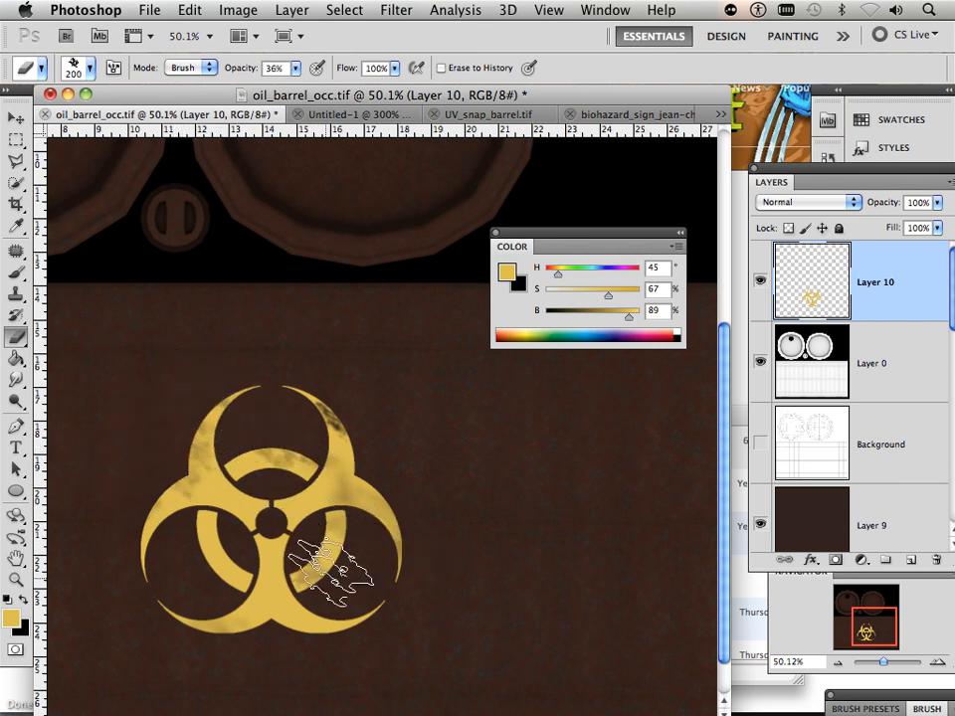
{"action": "left_click", "coordinate": [221, 564]}
{"action": "left_click", "coordinate": [203, 524]}
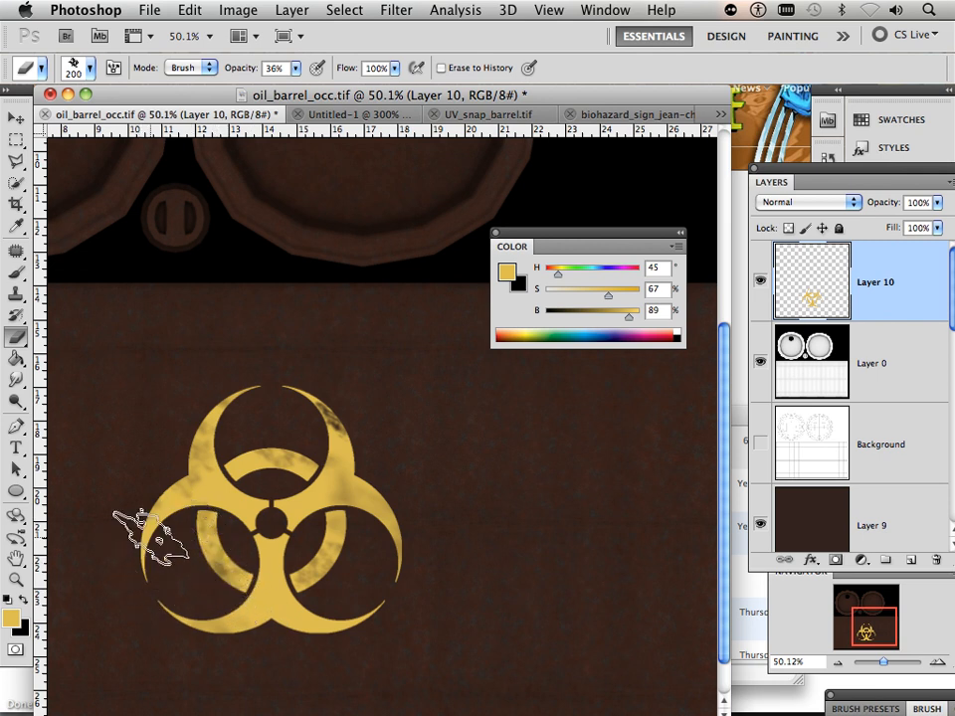
{"action": "left_click", "coordinate": [253, 611]}
{"action": "key", "text": "bracketright"}
{"action": "key", "text": "bracketright"}
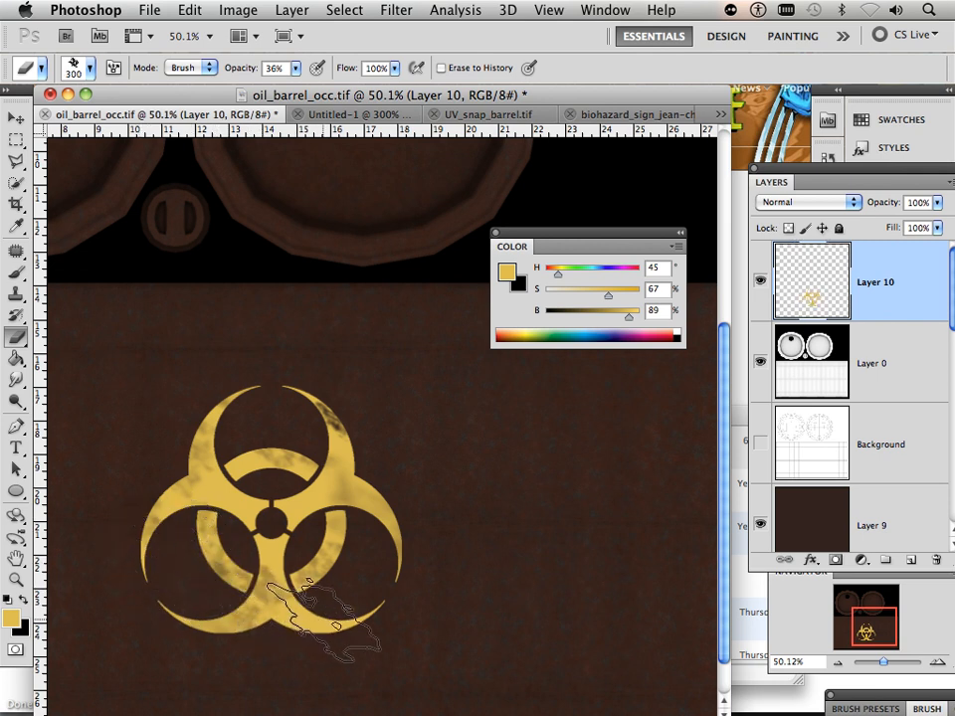
Step: Try the Screen blend mode on the biohazard layer and settle on Soft Light
{"action": "left_click", "coordinate": [817, 204]}
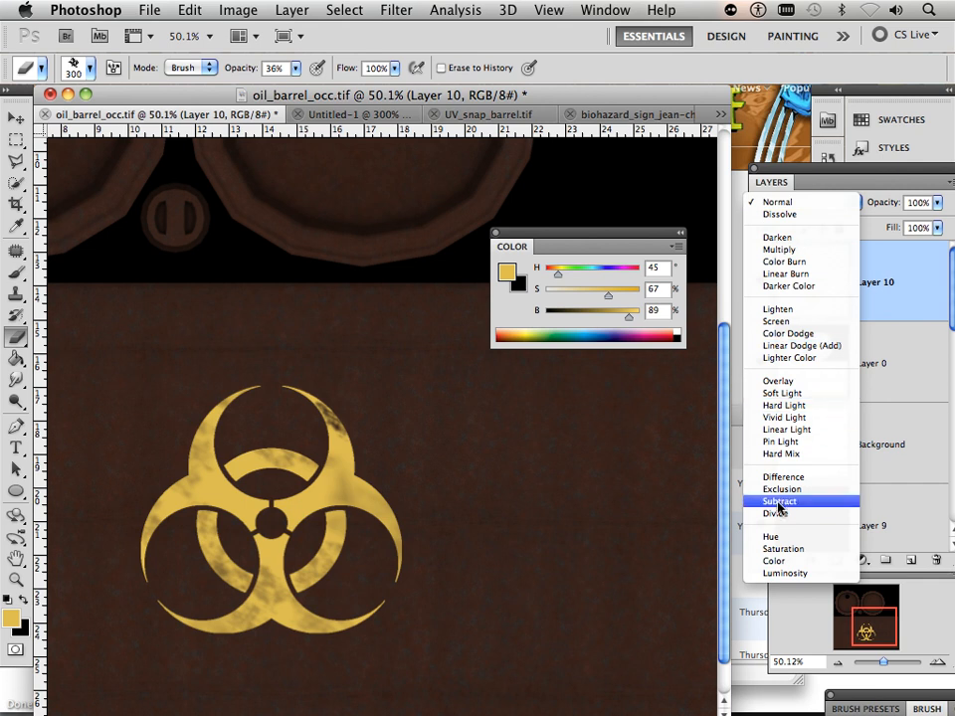
{"action": "left_click", "coordinate": [775, 321]}
{"action": "left_click", "coordinate": [808, 202]}
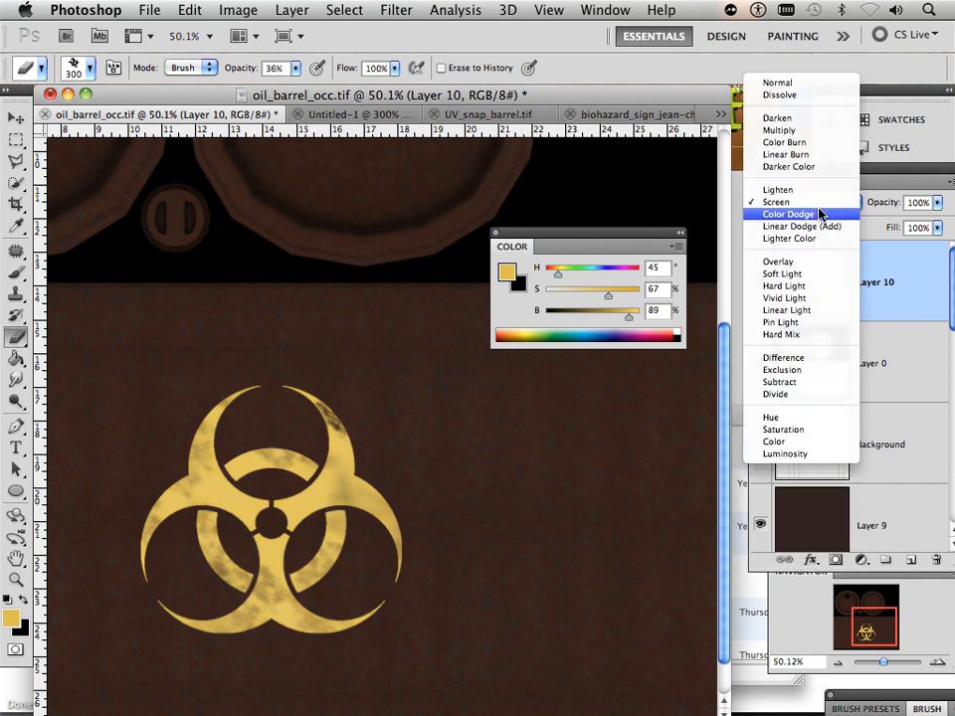
{"action": "left_click", "coordinate": [812, 282]}
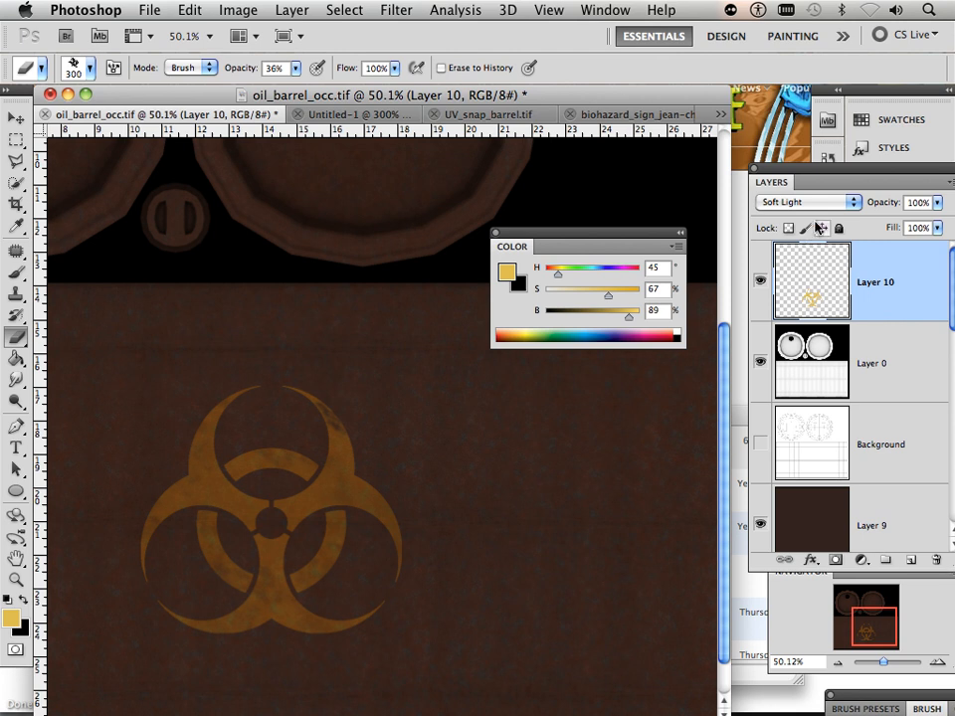
Step: Try the Hard Light, Color Dodge and Multiply blend modes on the biohazard layer and settle on Overlay
{"action": "left_click", "coordinate": [817, 203]}
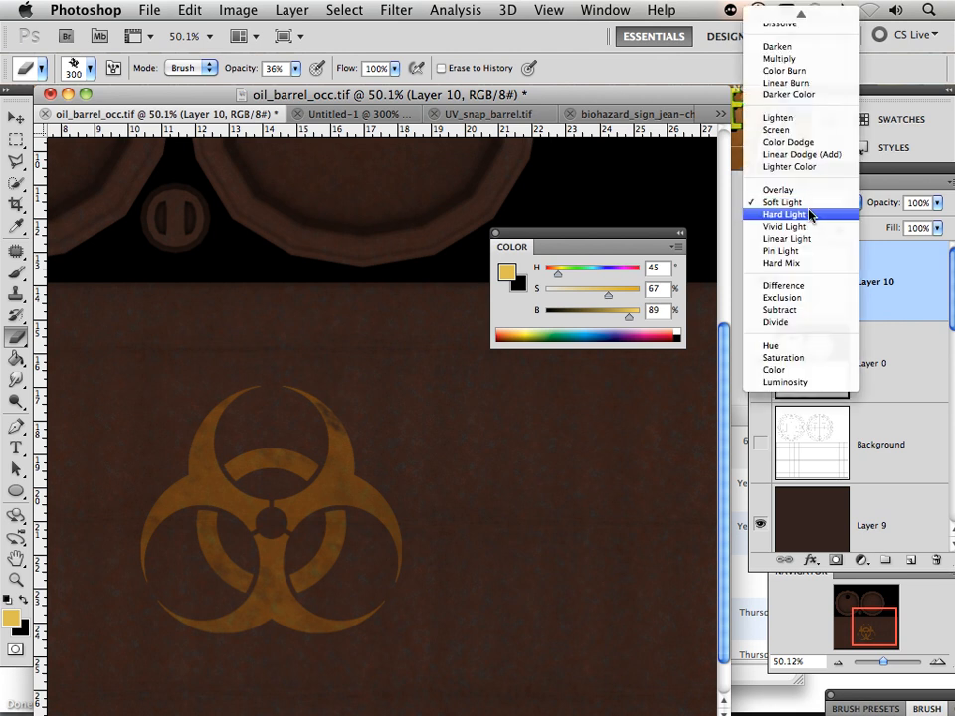
{"action": "left_click", "coordinate": [814, 214]}
{"action": "left_click", "coordinate": [804, 208]}
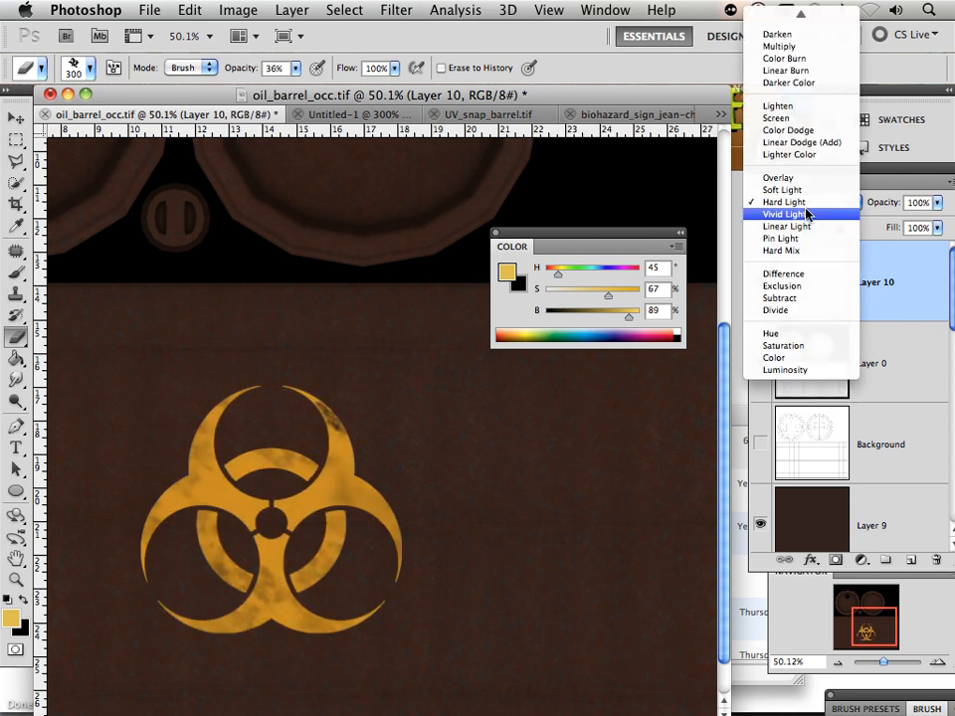
{"action": "left_click", "coordinate": [791, 131]}
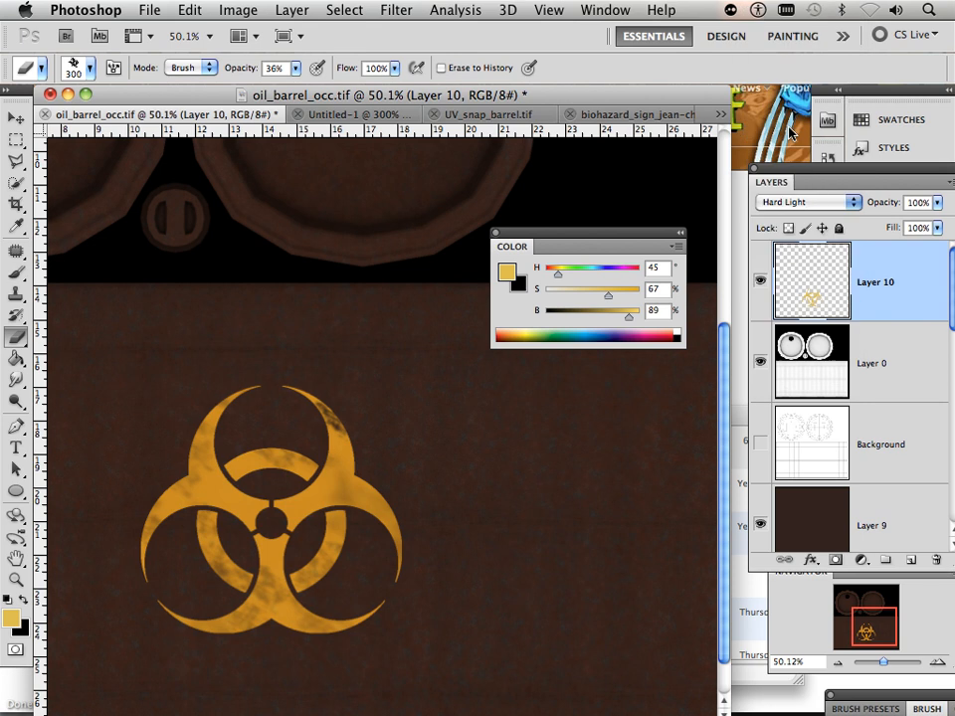
{"action": "left_click", "coordinate": [798, 201]}
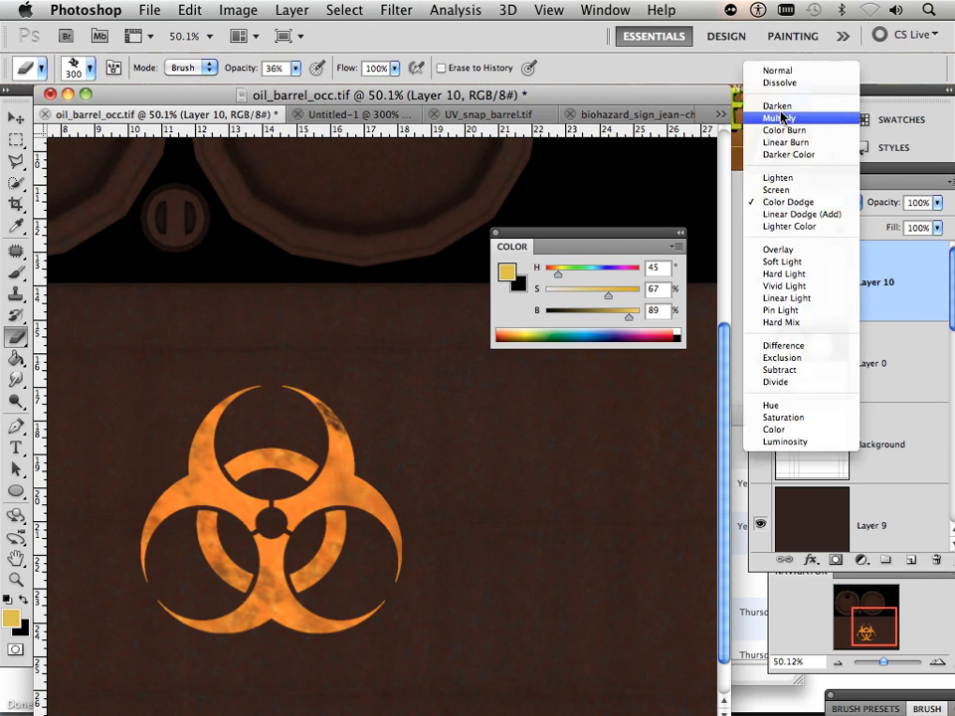
{"action": "left_click", "coordinate": [784, 117]}
{"action": "left_click", "coordinate": [798, 202]}
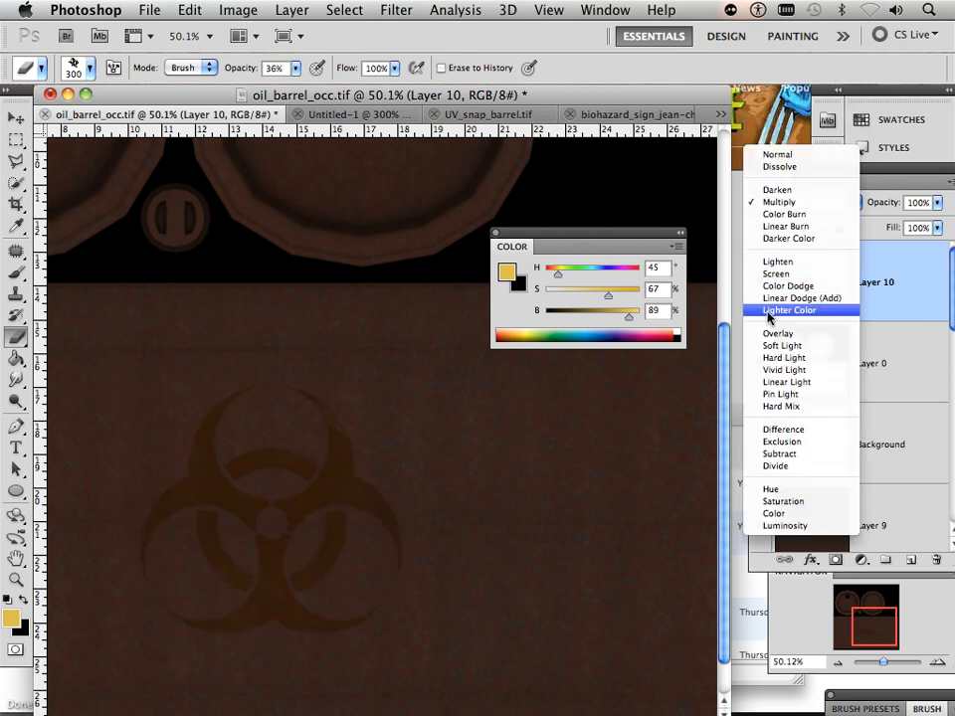
{"action": "left_click", "coordinate": [779, 334]}
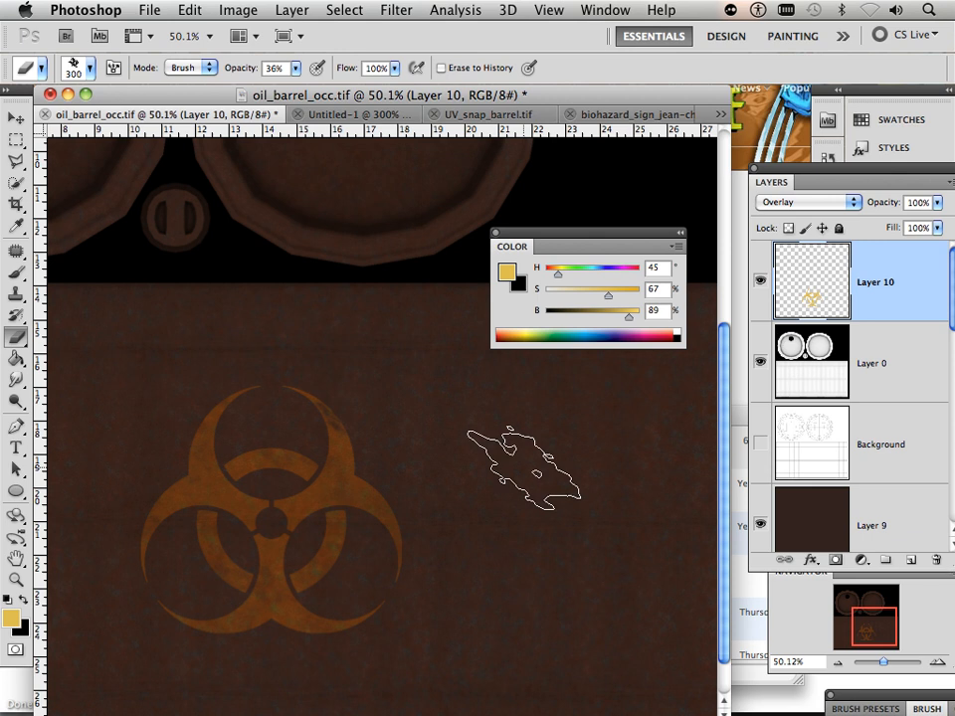
Step: Add a new empty layer directly above the hidden Background layer
{"action": "key", "text": "super+minus"}
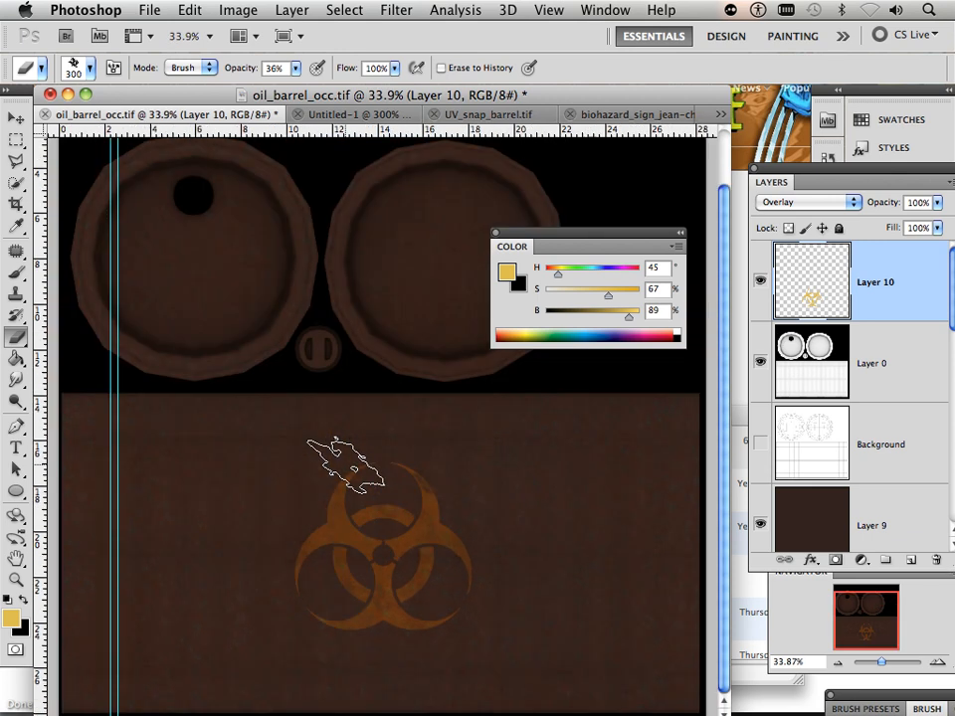
{"action": "key", "text": "super+minus"}
{"action": "key", "text": "super+0"}
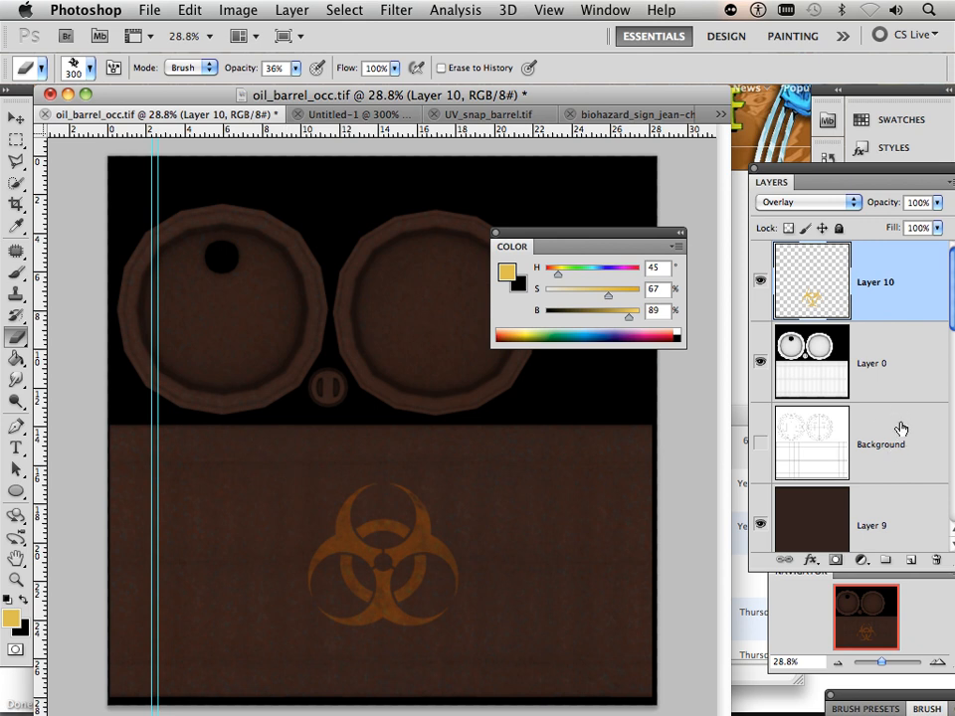
{"action": "left_click", "coordinate": [907, 473]}
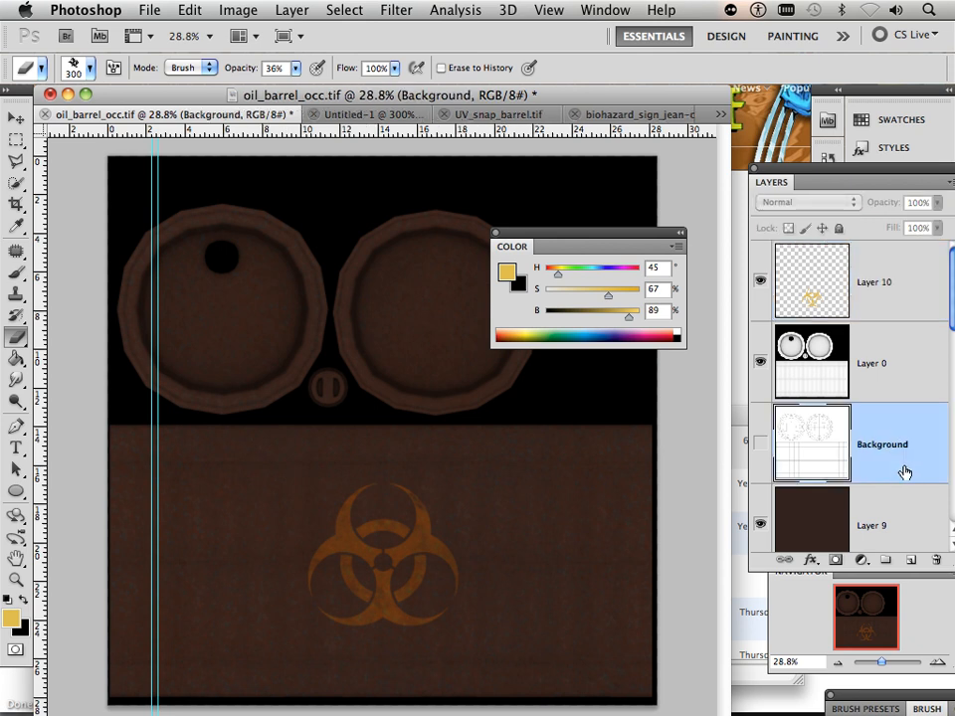
{"action": "left_click", "coordinate": [909, 561]}
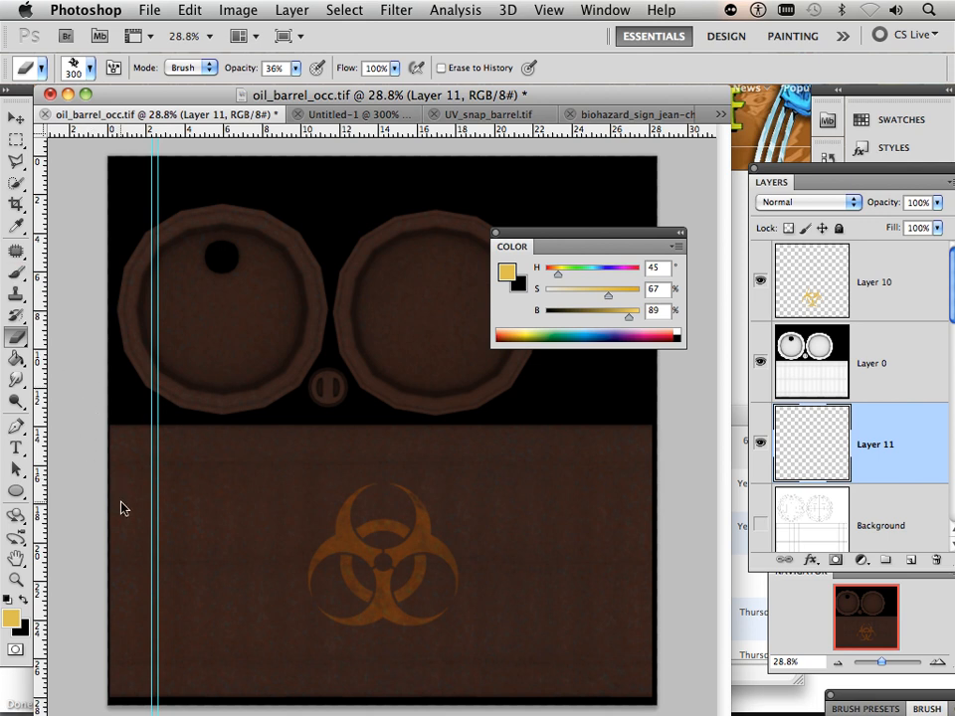
Step: Switch to the Brush tool, choose a hard round tip and reduce its size to 80 px
{"action": "left_click", "coordinate": [15, 276]}
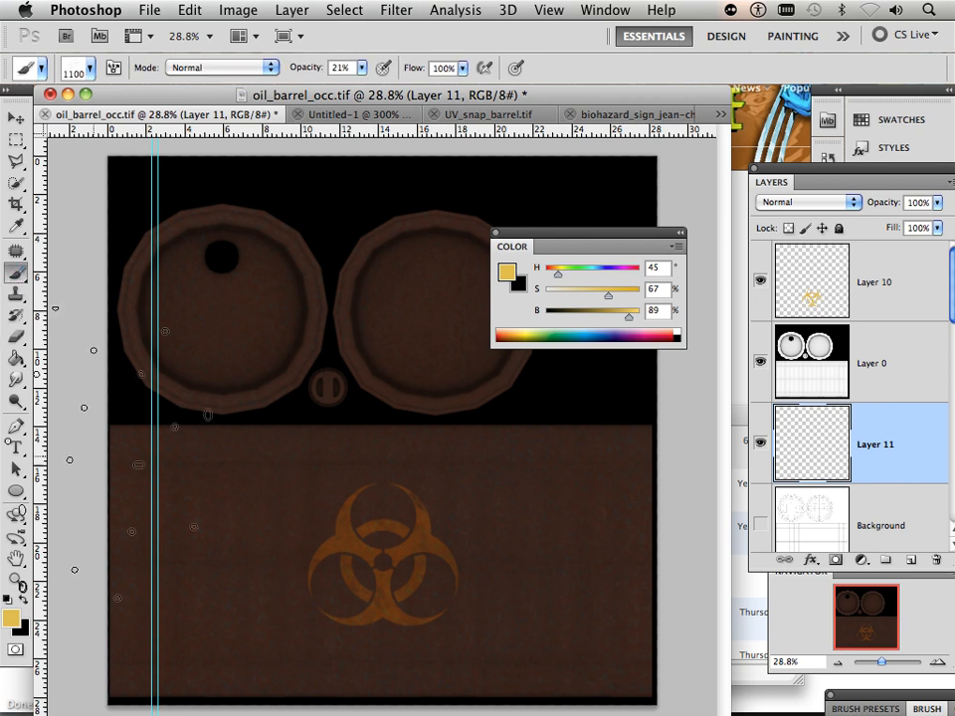
{"action": "key", "text": "bracketleft"}
{"action": "key", "text": "bracketleft"}
{"action": "key", "text": "bracketleft"}
{"action": "key", "text": "bracketleft"}
{"action": "key", "text": "bracketleft"}
{"action": "key", "text": "bracketleft"}
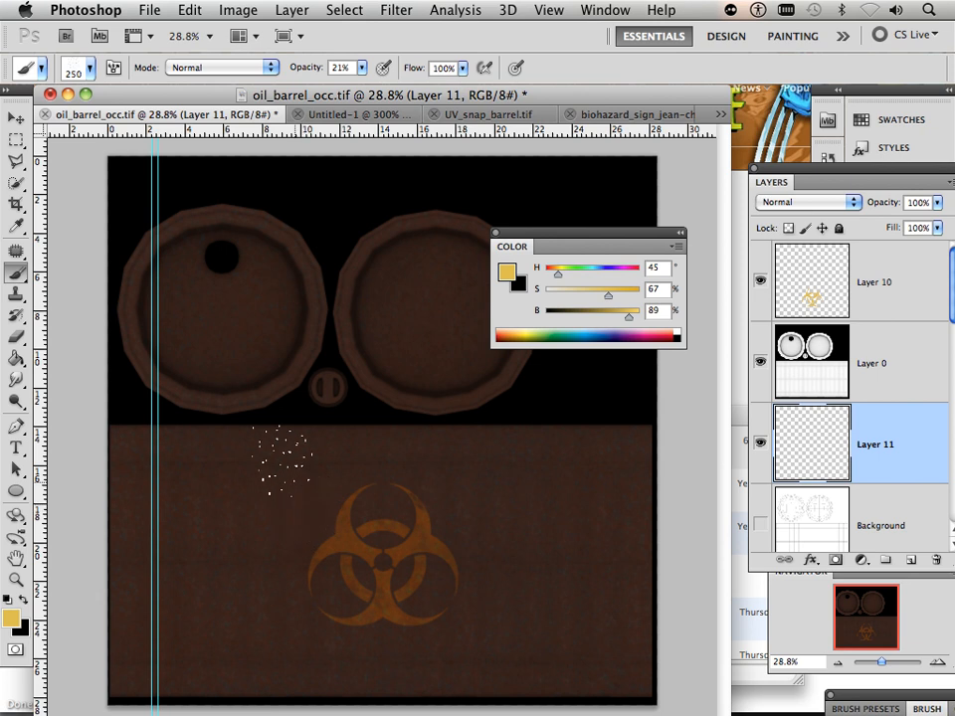
{"action": "left_click", "coordinate": [88, 72]}
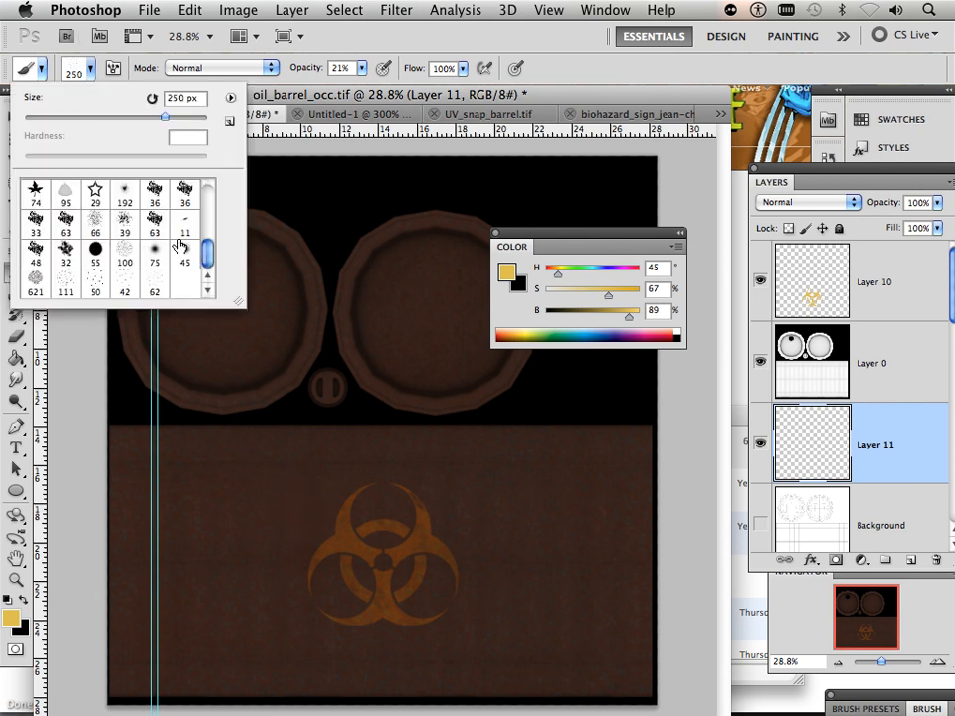
{"action": "left_click_drag", "start_coordinate": [206, 254], "coordinate": [207, 197]}
{"action": "left_click", "coordinate": [128, 198]}
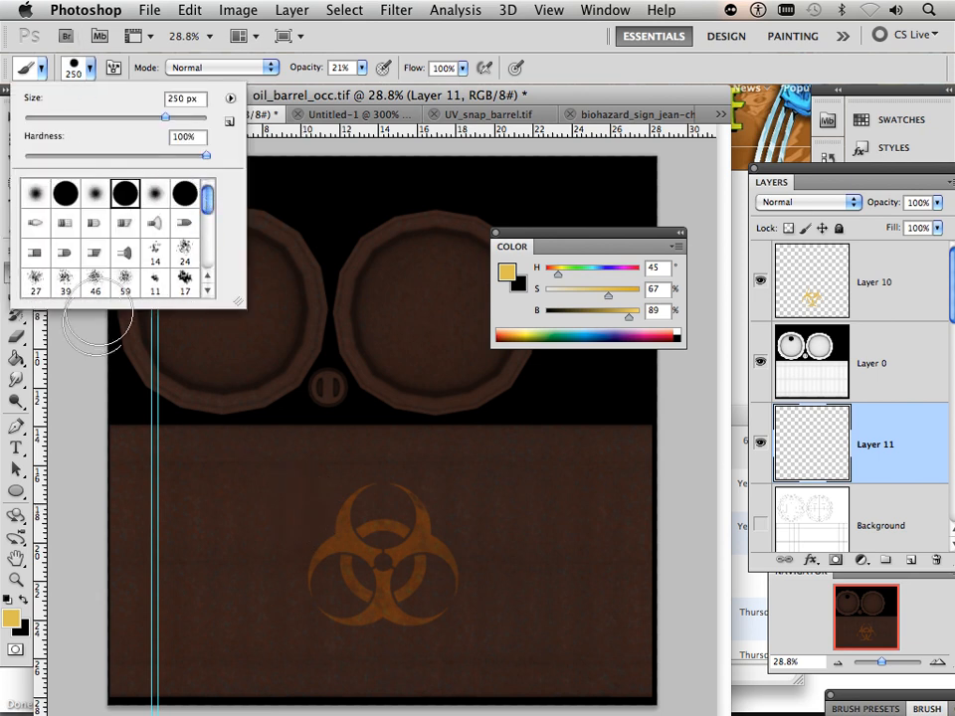
{"action": "left_click", "coordinate": [64, 451]}
{"action": "key", "text": "bracketleft"}
{"action": "key", "text": "bracketleft"}
{"action": "key", "text": "bracketleft"}
{"action": "key", "text": "bracketleft"}
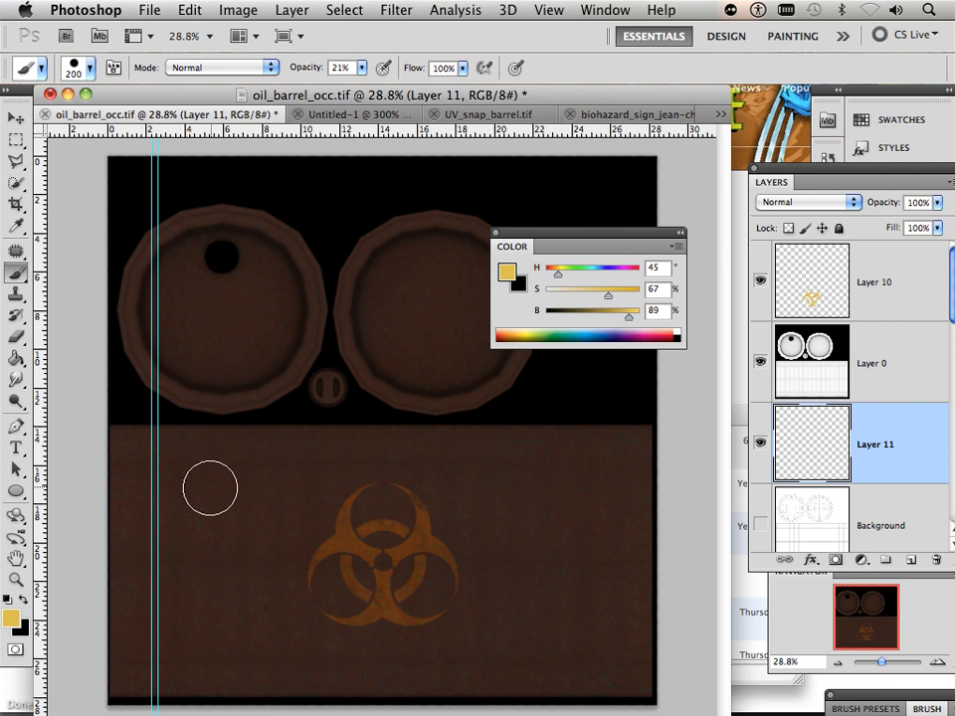
{"action": "key", "text": "bracketleft"}
{"action": "key", "text": "bracketleft"}
{"action": "key", "text": "bracketleft"}
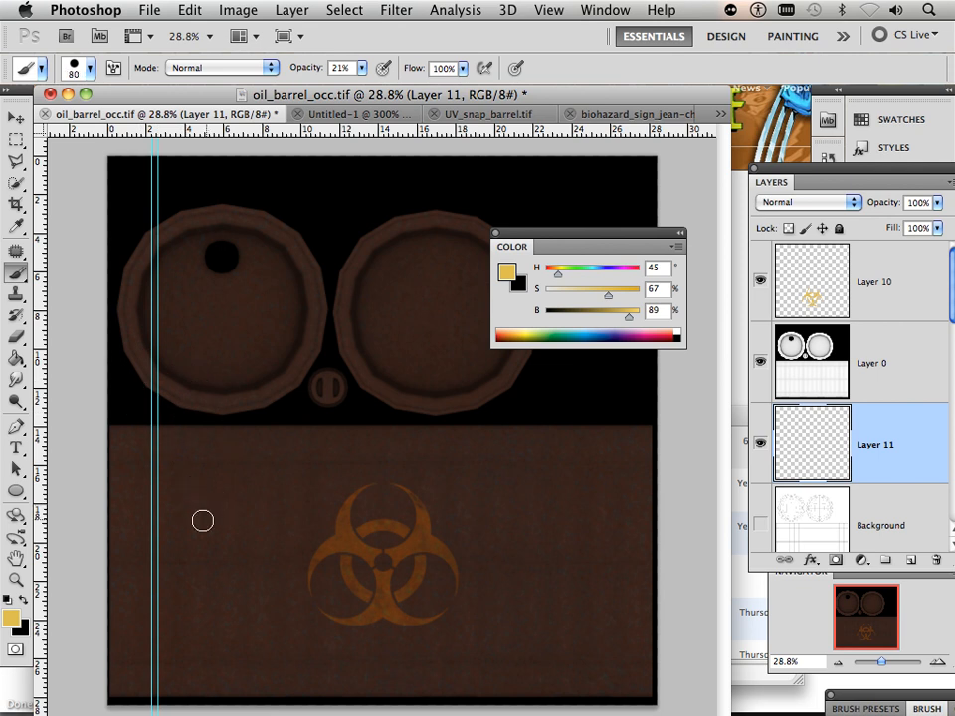
{"action": "left_click", "coordinate": [12, 618]}
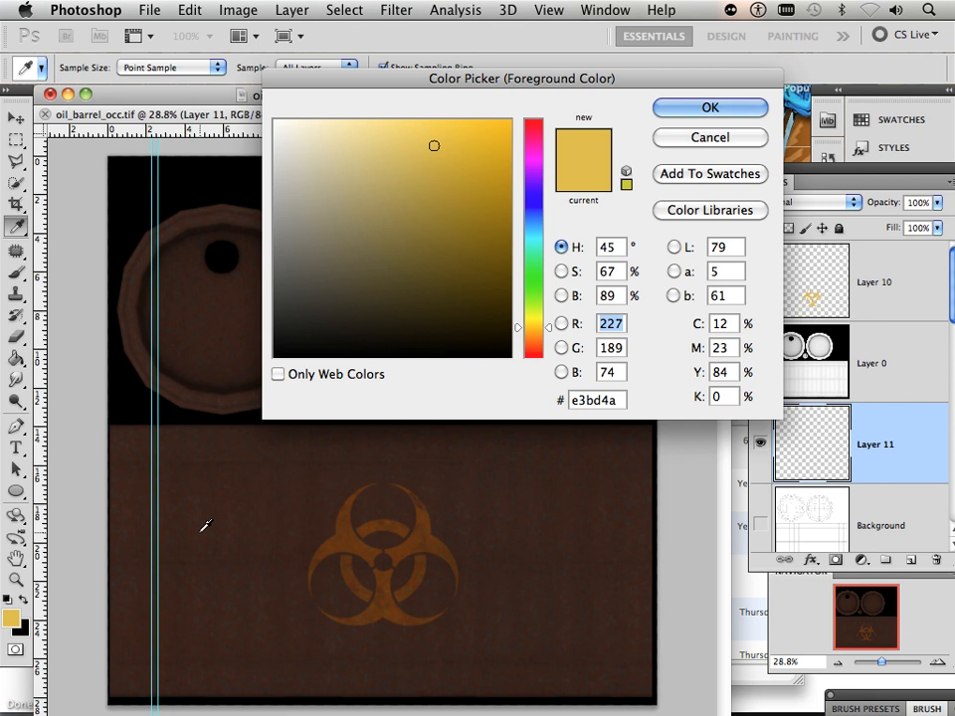
{"action": "left_click_drag", "start_coordinate": [203, 525], "coordinate": [194, 540]}
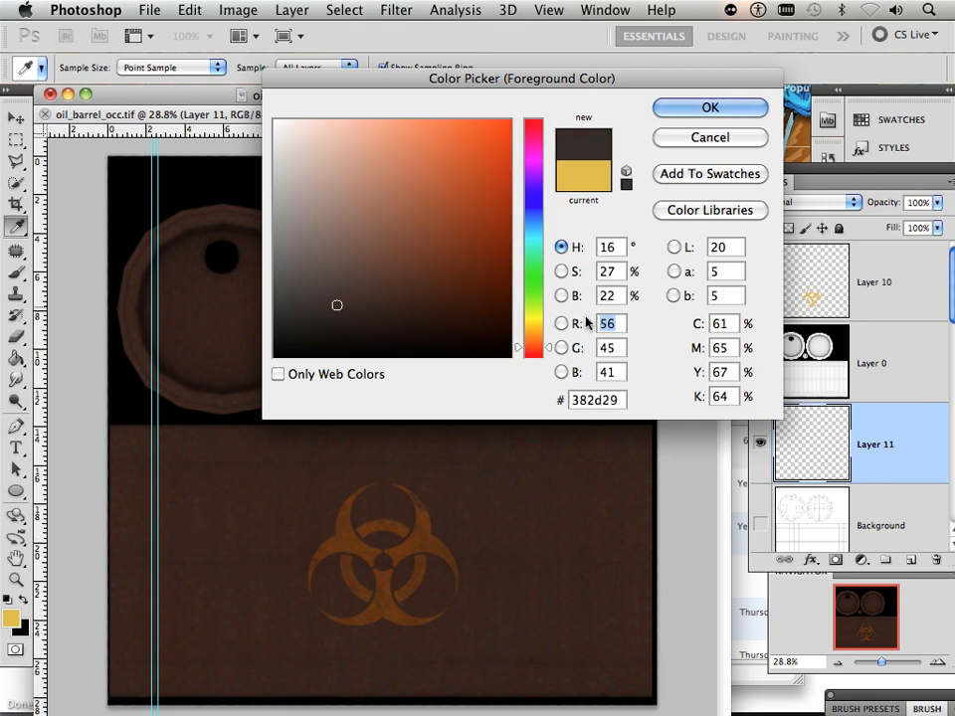
{"action": "left_click", "coordinate": [710, 137]}
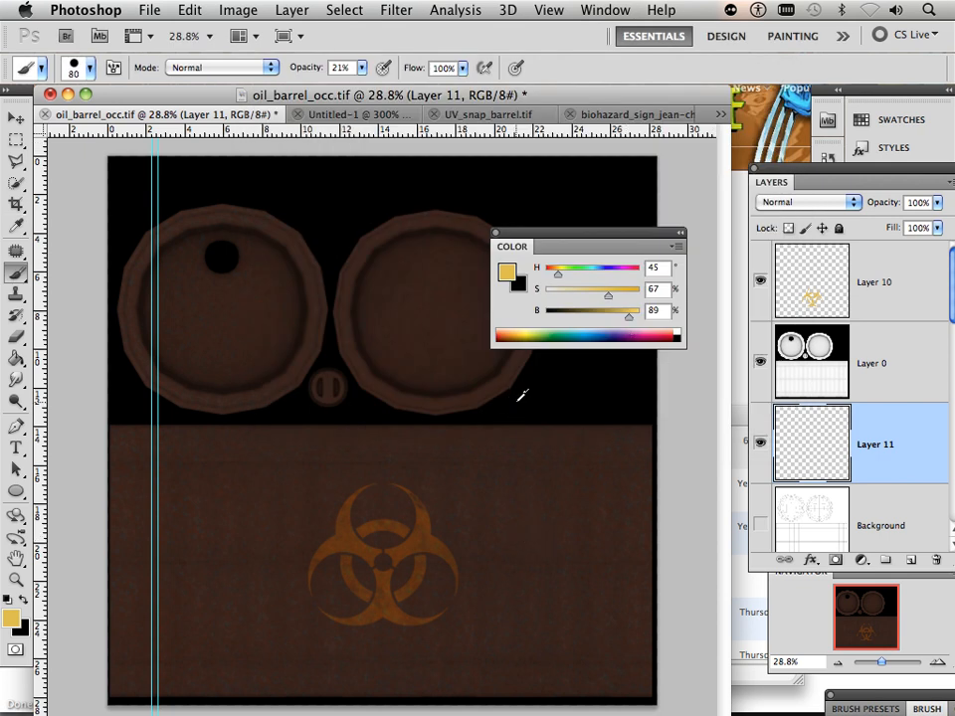
Step: Sample brown tones from the barrel body and adjust the foreground colour to H 13, S 17, B 30
{"action": "scroll", "coordinate": [415, 416], "scroll_direction": "up", "scroll_amount": 6}
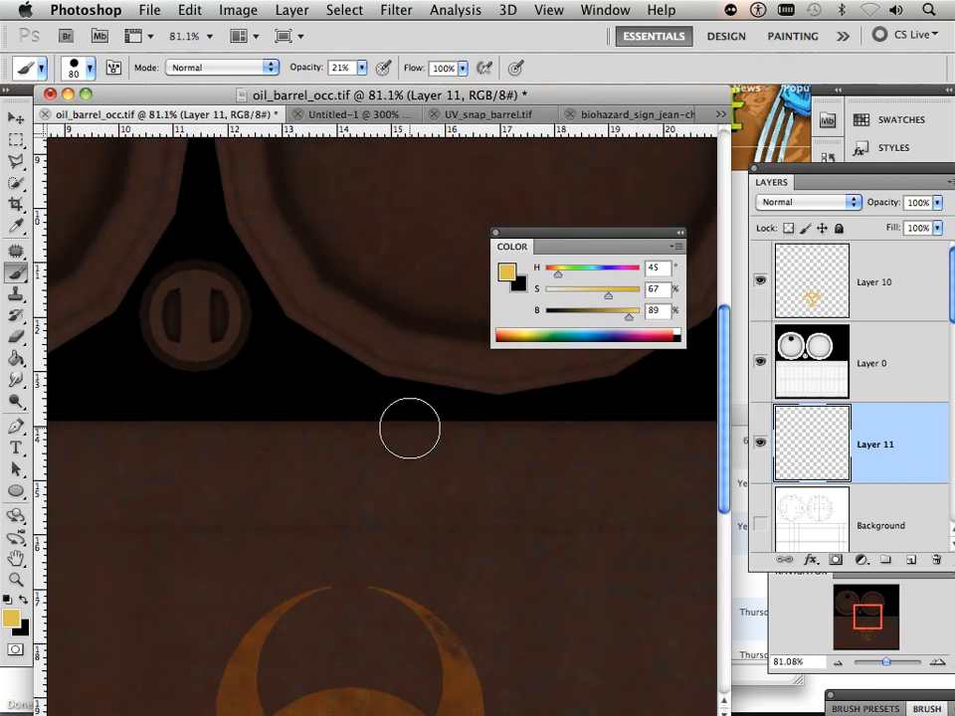
{"action": "left_click", "coordinate": [516, 429], "text": "alt"}
{"action": "left_click", "coordinate": [514, 429], "text": "alt"}
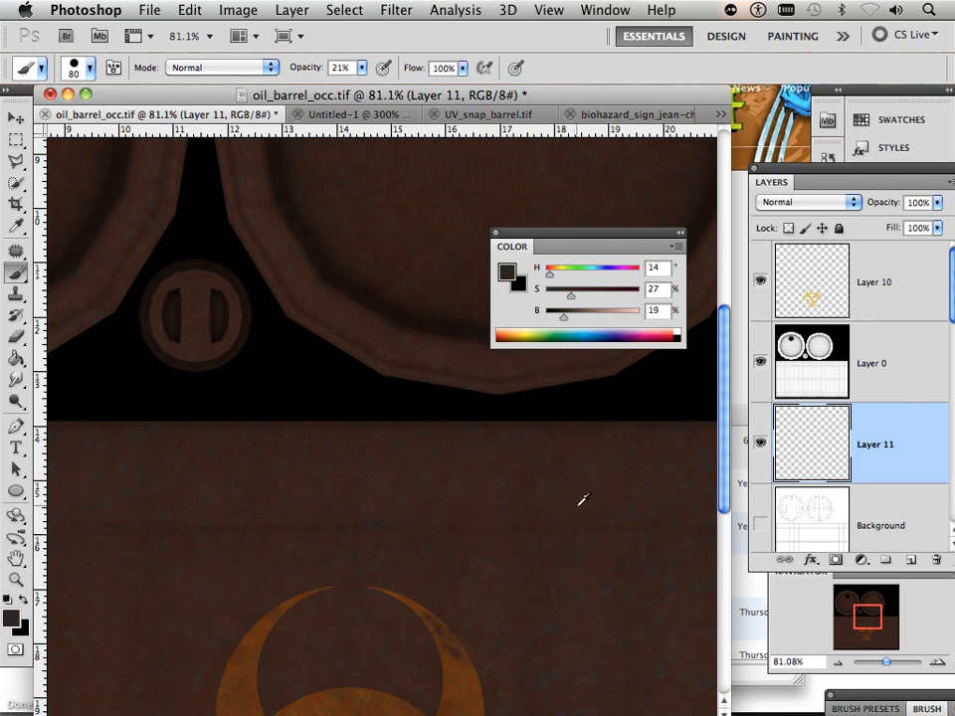
{"action": "left_click", "coordinate": [672, 579], "text": "alt"}
{"action": "left_click", "coordinate": [670, 579], "text": "alt"}
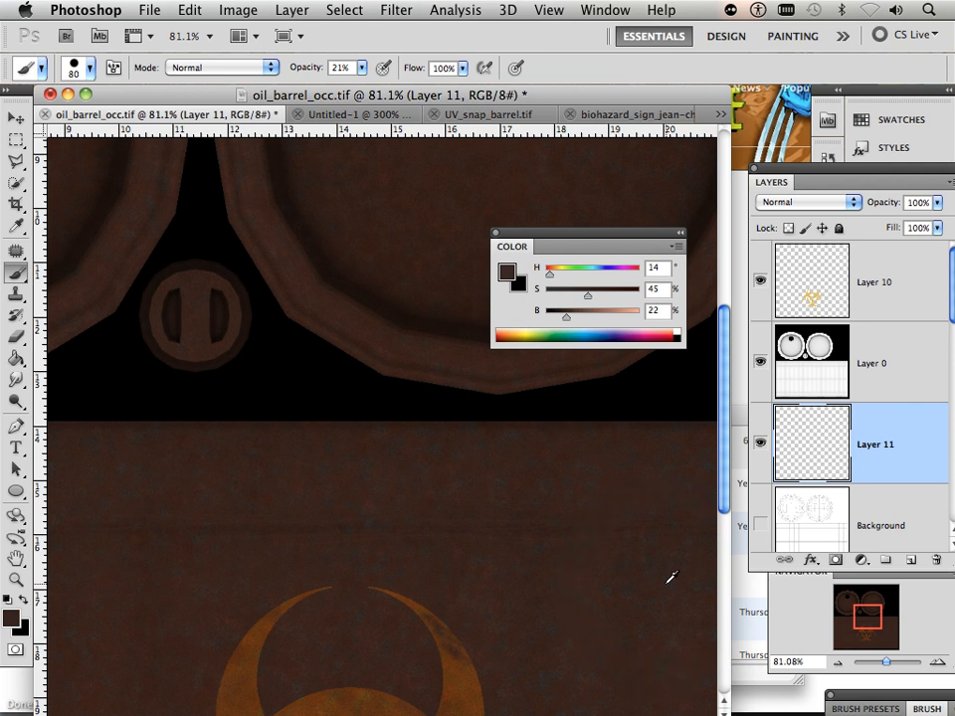
{"action": "left_click", "coordinate": [673, 577], "text": "alt"}
{"action": "left_click", "coordinate": [671, 578], "text": "alt"}
{"action": "left_click_drag", "start_coordinate": [563, 317], "coordinate": [573, 320]}
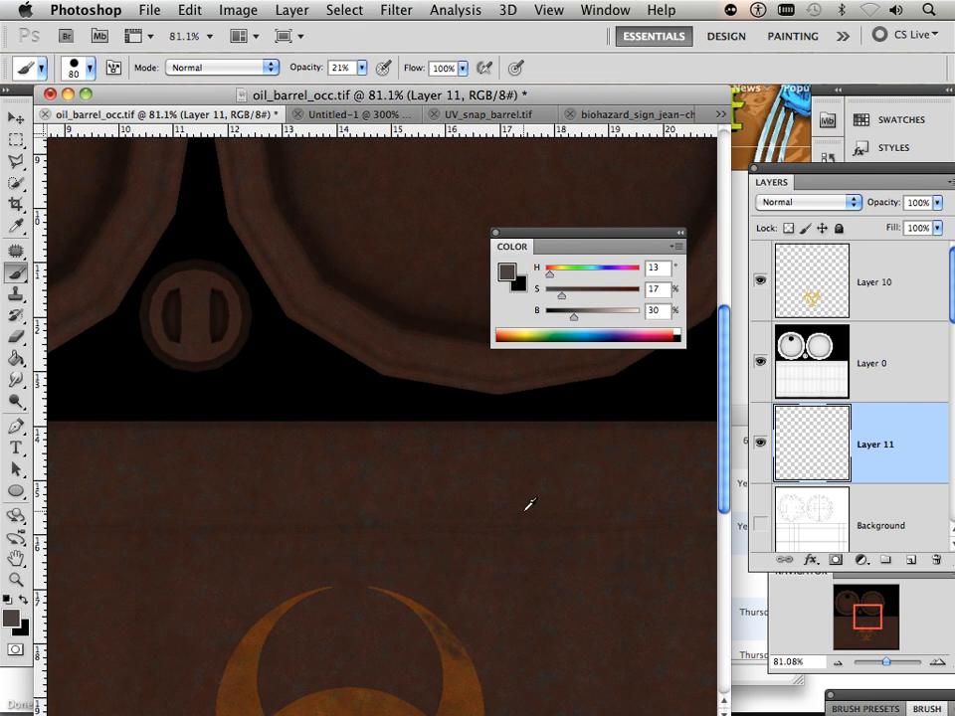
Step: Sample a dark grey-brown spot in the barrel's rust texture as the foreground colour, H 15, S 23, B 20
{"action": "scroll", "coordinate": [516, 508], "scroll_direction": "up", "scroll_amount": 1}
{"action": "scroll", "coordinate": [518, 504], "scroll_direction": "up", "scroll_amount": 5}
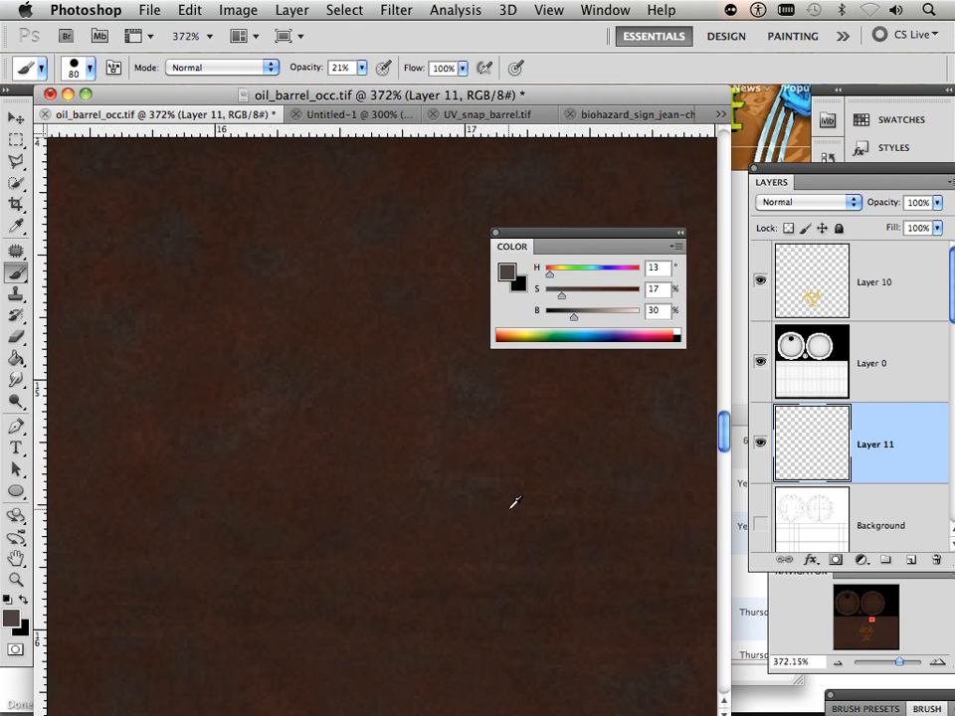
{"action": "left_click", "coordinate": [490, 388], "text": "alt"}
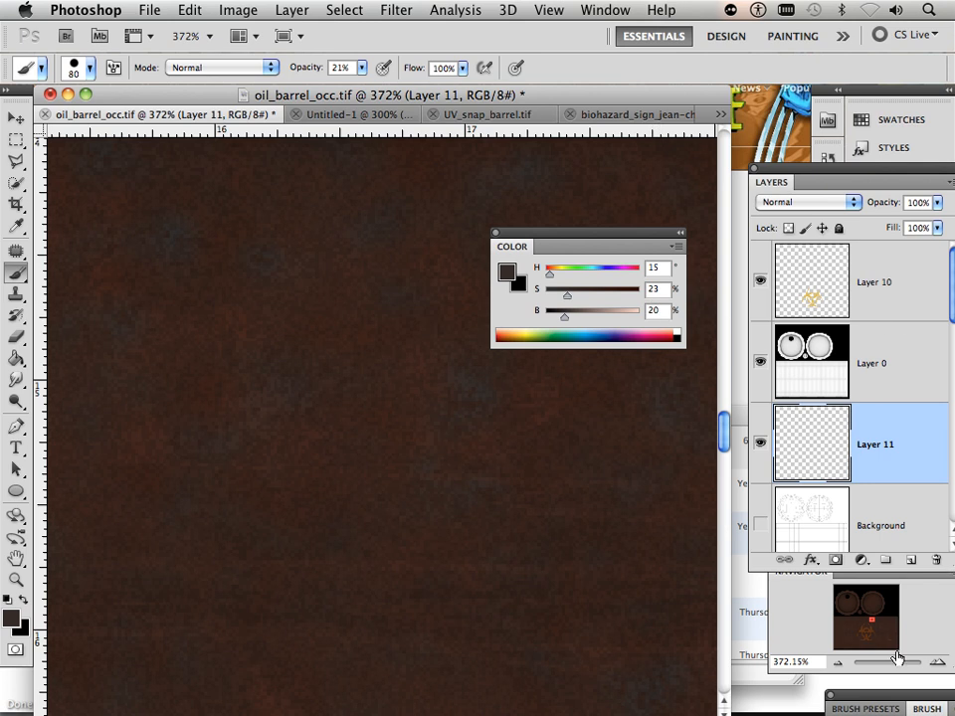
Step: Reduce the brush to 50 px and raise its opacity to 100%
{"action": "left_click_drag", "start_coordinate": [898, 657], "coordinate": [883, 669]}
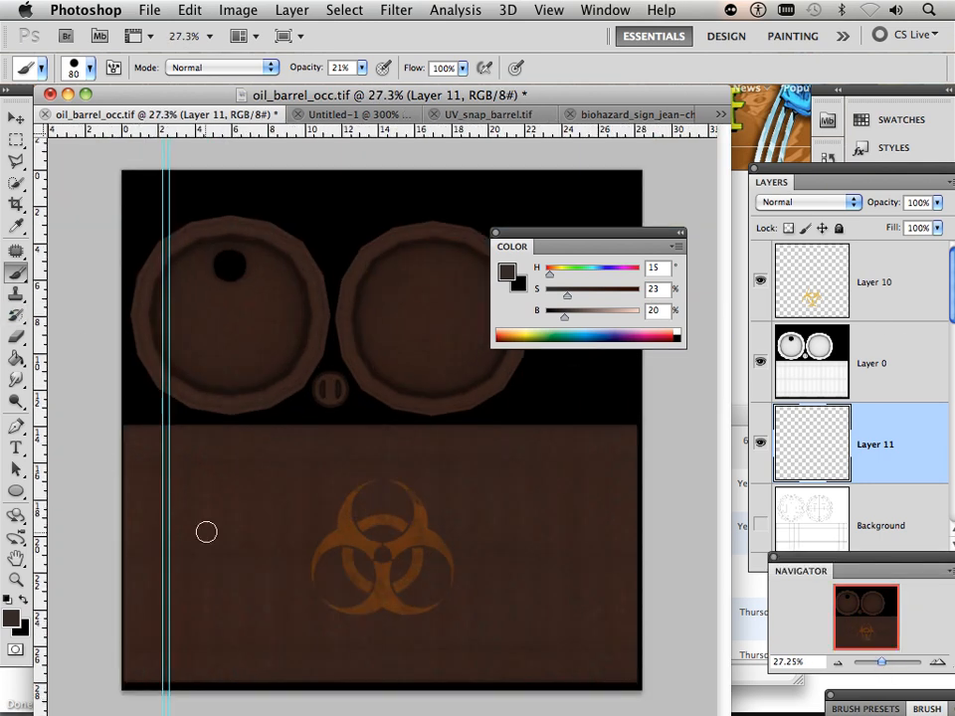
{"action": "key", "text": "bracketleft"}
{"action": "key", "text": "bracketleft"}
{"action": "key", "text": "bracketleft"}
{"action": "mouse_move", "coordinate": [360, 68]}
{"action": "left_mouse_down"}
{"action": "mouse_move", "coordinate": [275, 70]}
{"action": "mouse_move", "coordinate": [347, 79]}
{"action": "left_mouse_up"}
{"action": "key", "text": "ctrl+z"}
Step: Paint irregular dark paint patches on the barrel body behind and on both sides of the biohazard symbol
{"action": "mouse_move", "coordinate": [543, 592]}
{"action": "left_mouse_down"}
{"action": "mouse_move", "coordinate": [518, 539]}
{"action": "mouse_move", "coordinate": [486, 564]}
{"action": "mouse_move", "coordinate": [463, 564]}
{"action": "left_mouse_up"}
{"action": "mouse_move", "coordinate": [424, 500]}
{"action": "left_mouse_down"}
{"action": "mouse_move", "coordinate": [487, 516]}
{"action": "mouse_move", "coordinate": [517, 545]}
{"action": "mouse_move", "coordinate": [487, 521]}
{"action": "mouse_move", "coordinate": [479, 560]}
{"action": "mouse_move", "coordinate": [438, 569]}
{"action": "left_mouse_up"}
{"action": "mouse_move", "coordinate": [494, 592]}
{"action": "left_mouse_down"}
{"action": "mouse_move", "coordinate": [461, 584]}
{"action": "mouse_move", "coordinate": [497, 554]}
{"action": "left_mouse_up"}
{"action": "left_click_drag", "start_coordinate": [437, 546], "coordinate": [296, 527]}
{"action": "mouse_move", "coordinate": [497, 533]}
{"action": "left_mouse_down"}
{"action": "mouse_move", "coordinate": [427, 535]}
{"action": "mouse_move", "coordinate": [389, 514]}
{"action": "mouse_move", "coordinate": [380, 526]}
{"action": "mouse_move", "coordinate": [399, 522]}
{"action": "mouse_move", "coordinate": [371, 519]}
{"action": "mouse_move", "coordinate": [370, 554]}
{"action": "mouse_move", "coordinate": [323, 554]}
{"action": "mouse_move", "coordinate": [337, 550]}
{"action": "mouse_move", "coordinate": [295, 583]}
{"action": "mouse_move", "coordinate": [287, 611]}
{"action": "mouse_move", "coordinate": [283, 552]}
{"action": "mouse_move", "coordinate": [332, 538]}
{"action": "mouse_move", "coordinate": [310, 494]}
{"action": "left_mouse_up"}
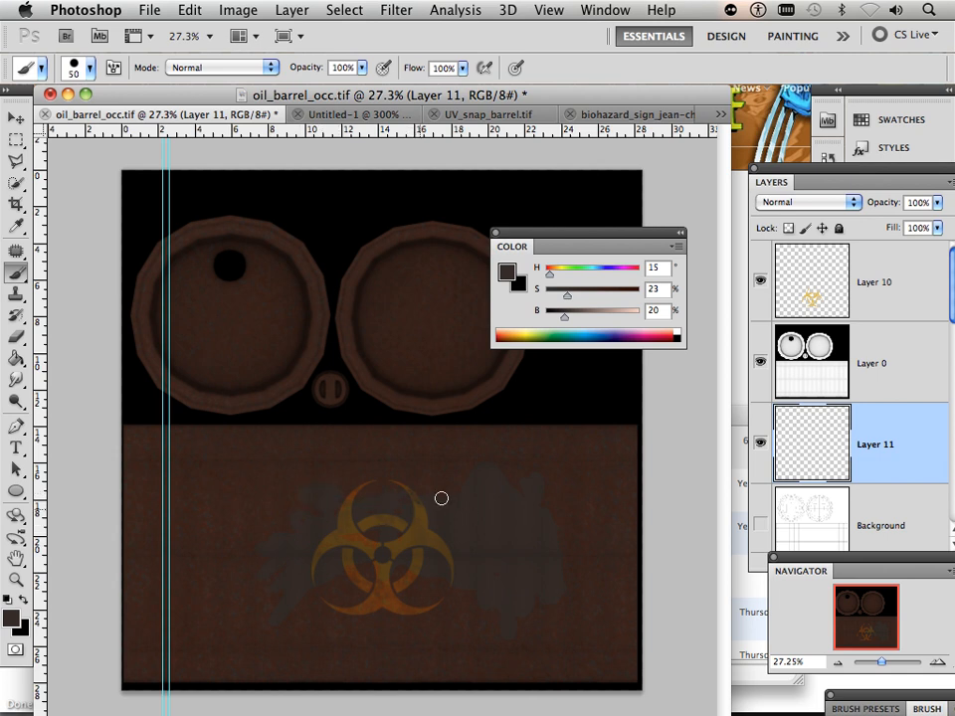
Step: Extend the dark paint as a ragged band along the upper barrel body towards both side edges
{"action": "left_click_drag", "start_coordinate": [486, 474], "coordinate": [509, 476]}
{"action": "mouse_move", "coordinate": [626, 470]}
{"action": "left_mouse_down"}
{"action": "mouse_move", "coordinate": [320, 476]}
{"action": "mouse_move", "coordinate": [218, 497]}
{"action": "left_mouse_up"}
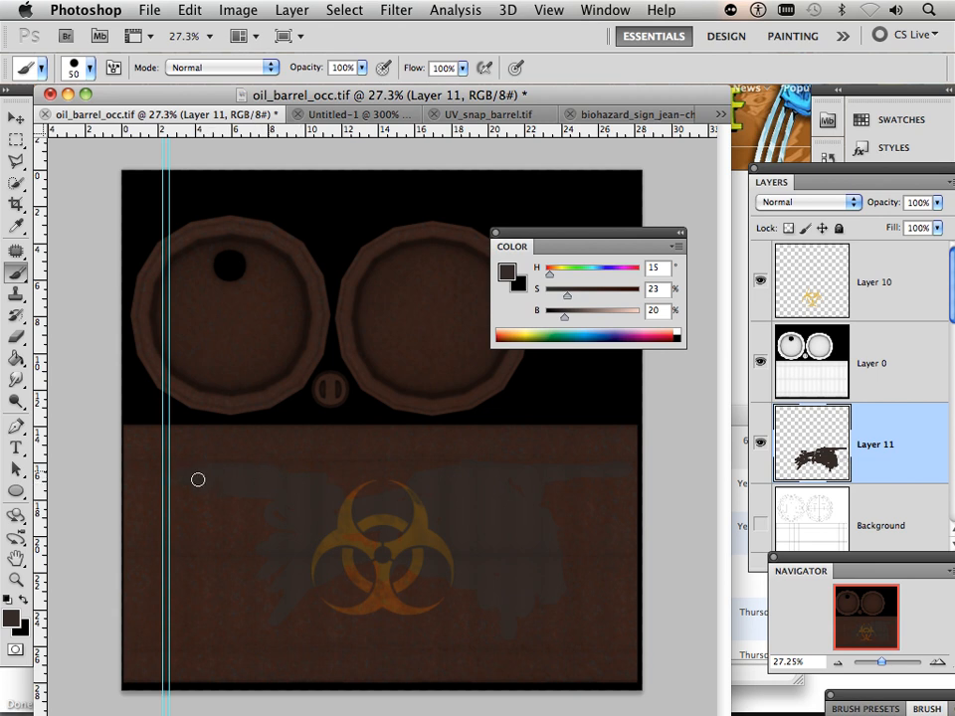
{"action": "left_click_drag", "start_coordinate": [198, 480], "coordinate": [209, 476]}
Step: Add a Bevel and Emboss layer style to the dark paint layer and keep the painted edges in view
{"action": "left_click_drag", "start_coordinate": [884, 669], "coordinate": [889, 662]}
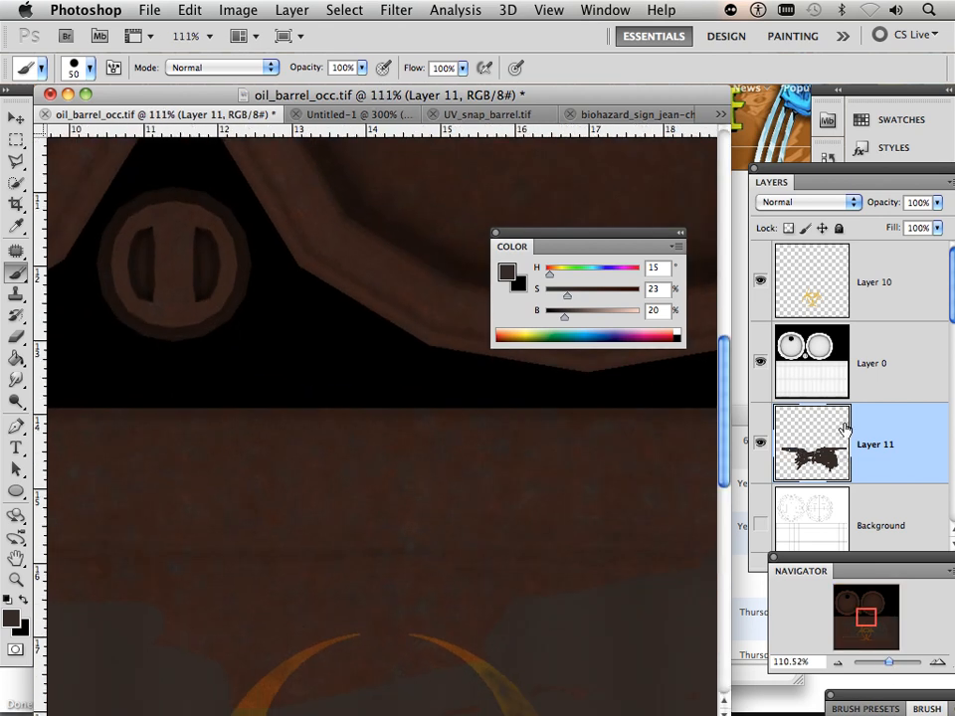
{"action": "key", "text": "h"}
{"action": "double_click", "coordinate": [911, 463]}
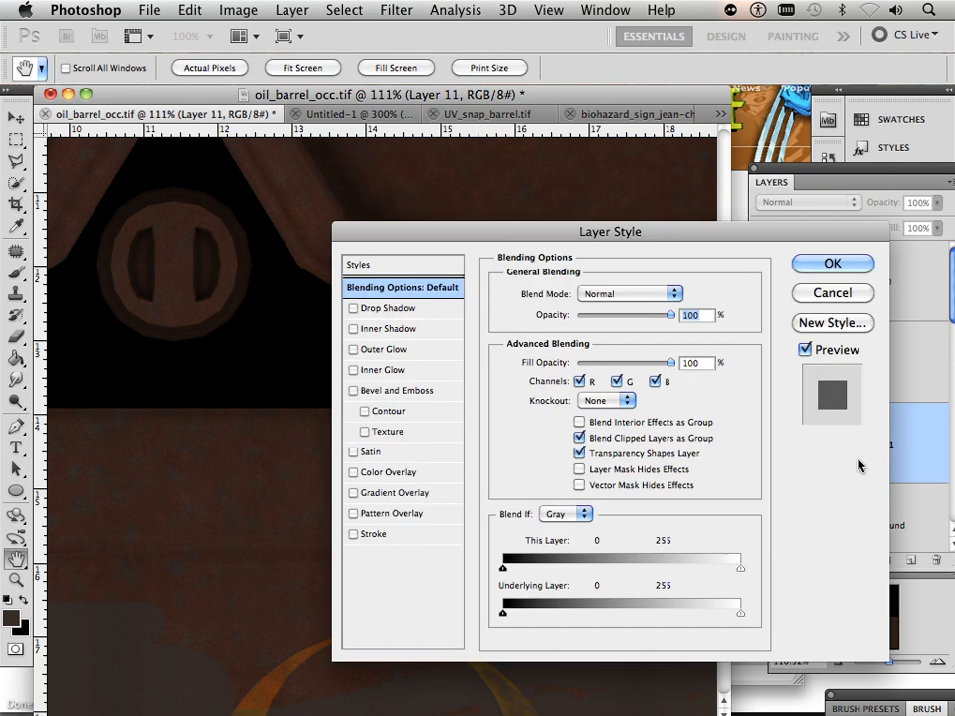
{"action": "left_click", "coordinate": [395, 392]}
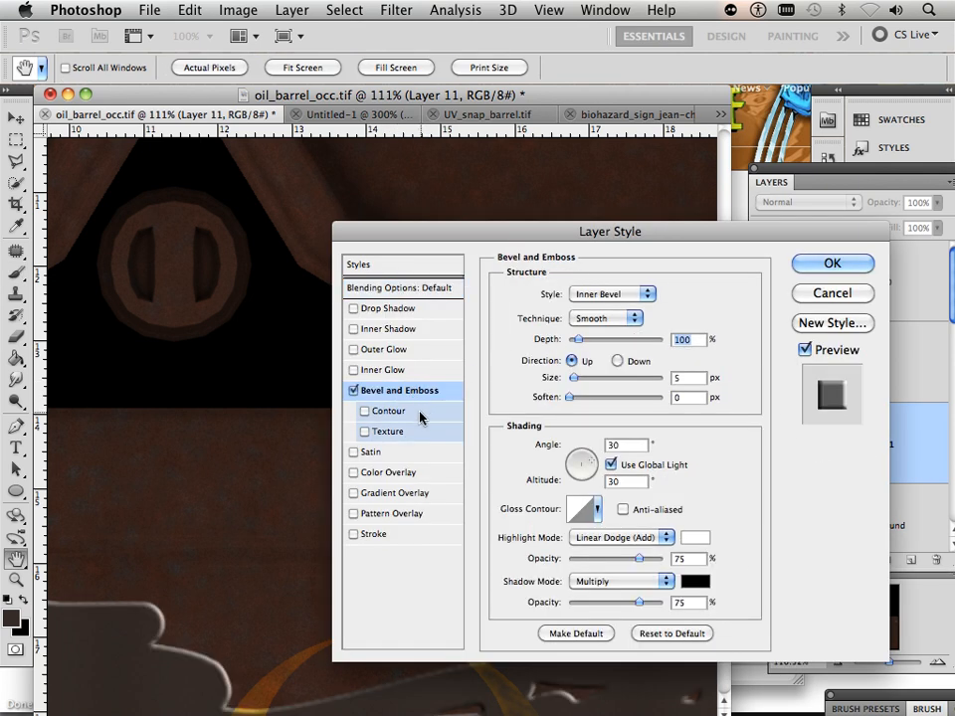
{"action": "left_click_drag", "start_coordinate": [487, 230], "coordinate": [517, 92]}
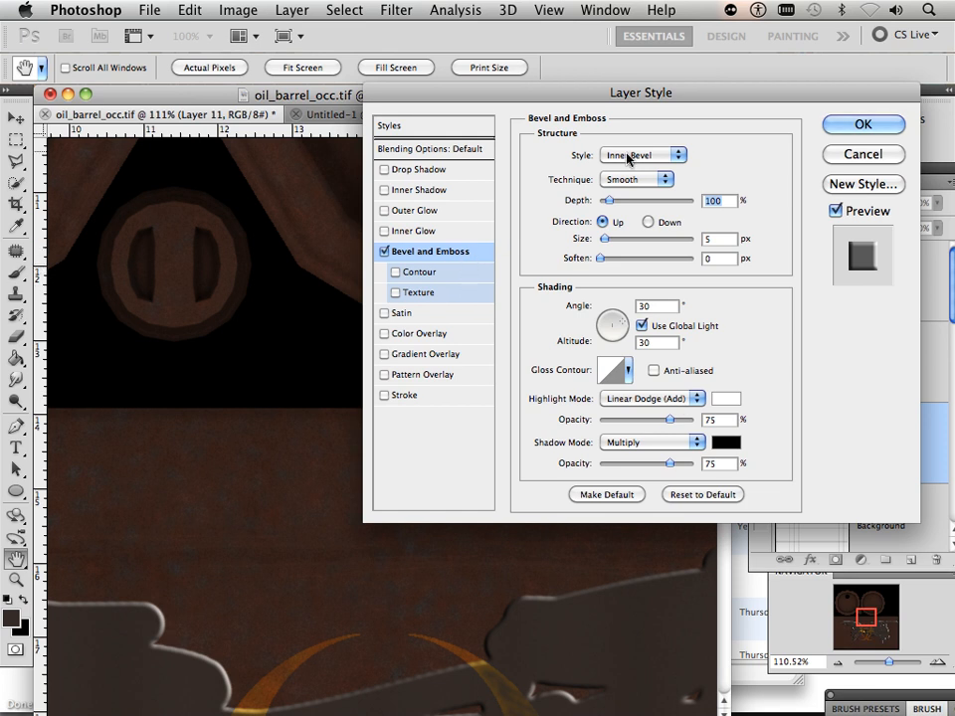
Step: Keep the Inner Bevel style and Smooth technique and set the bevel's highlight mode to Dissolve
{"action": "left_click", "coordinate": [663, 183]}
{"action": "left_click", "coordinate": [672, 181]}
{"action": "left_click", "coordinate": [677, 155]}
{"action": "left_click", "coordinate": [677, 155]}
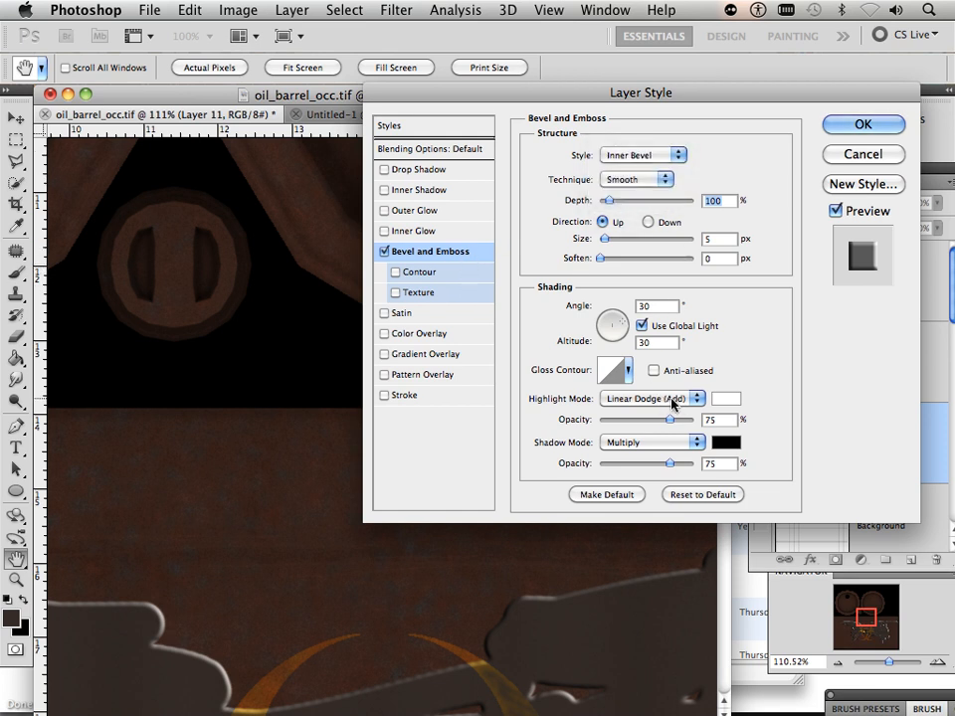
{"action": "left_click", "coordinate": [697, 399]}
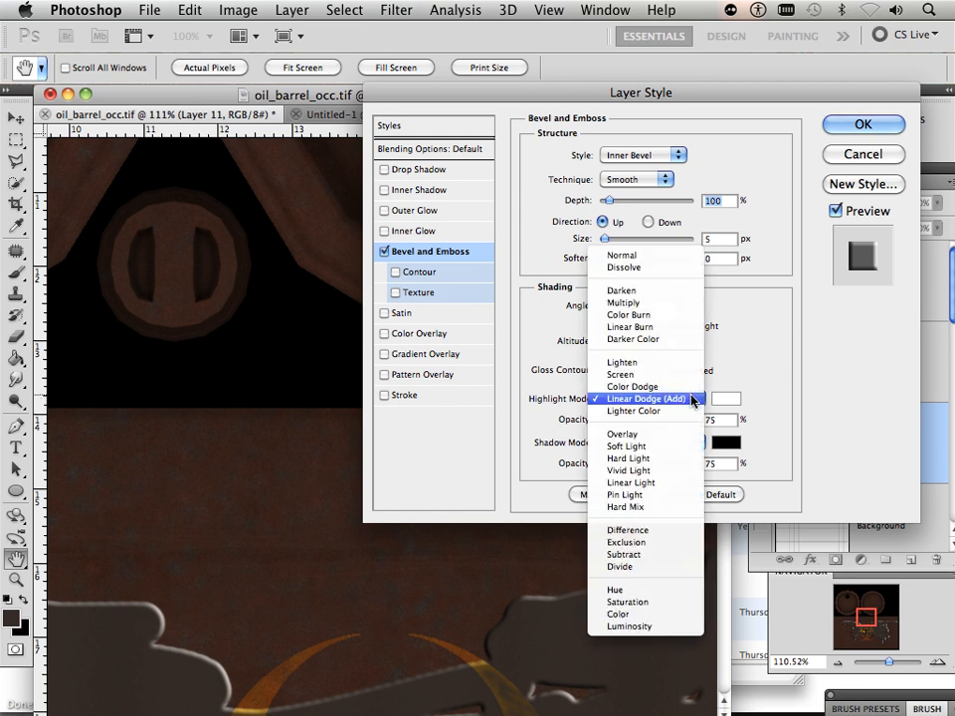
{"action": "left_click", "coordinate": [605, 268]}
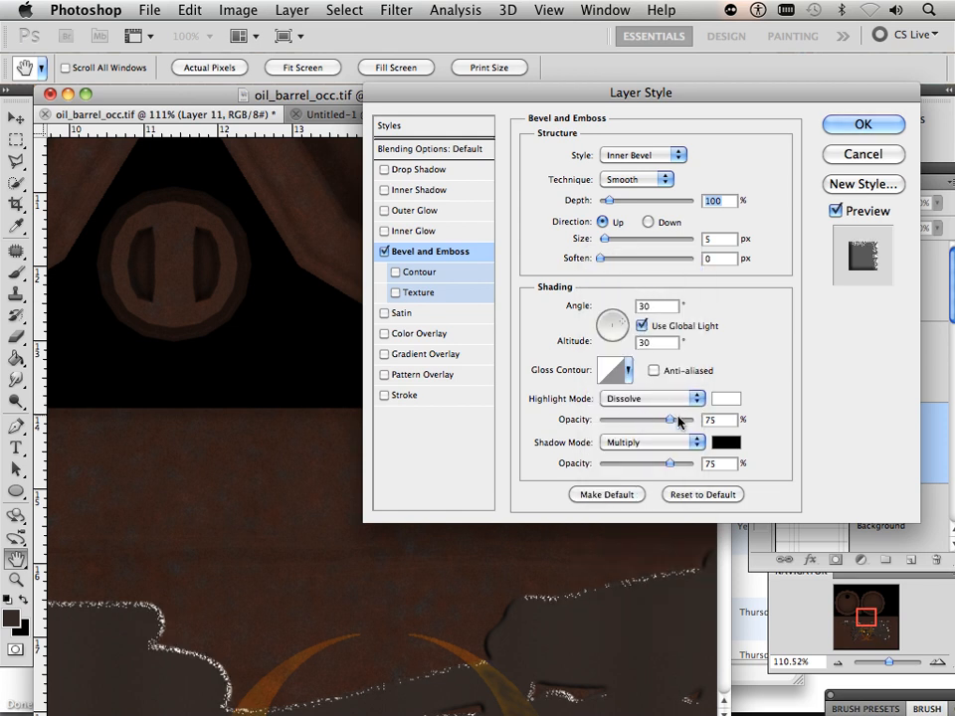
Step: Set the bevel's shadow mode to Dissolve and lower its depth to 11%
{"action": "left_click", "coordinate": [697, 450]}
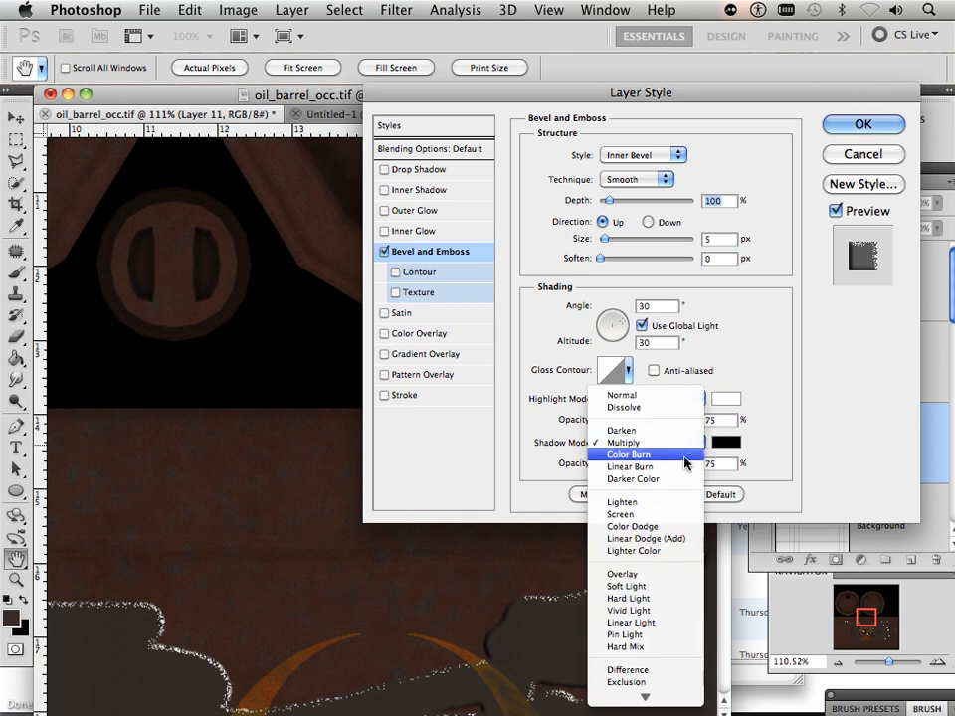
{"action": "left_click", "coordinate": [668, 412]}
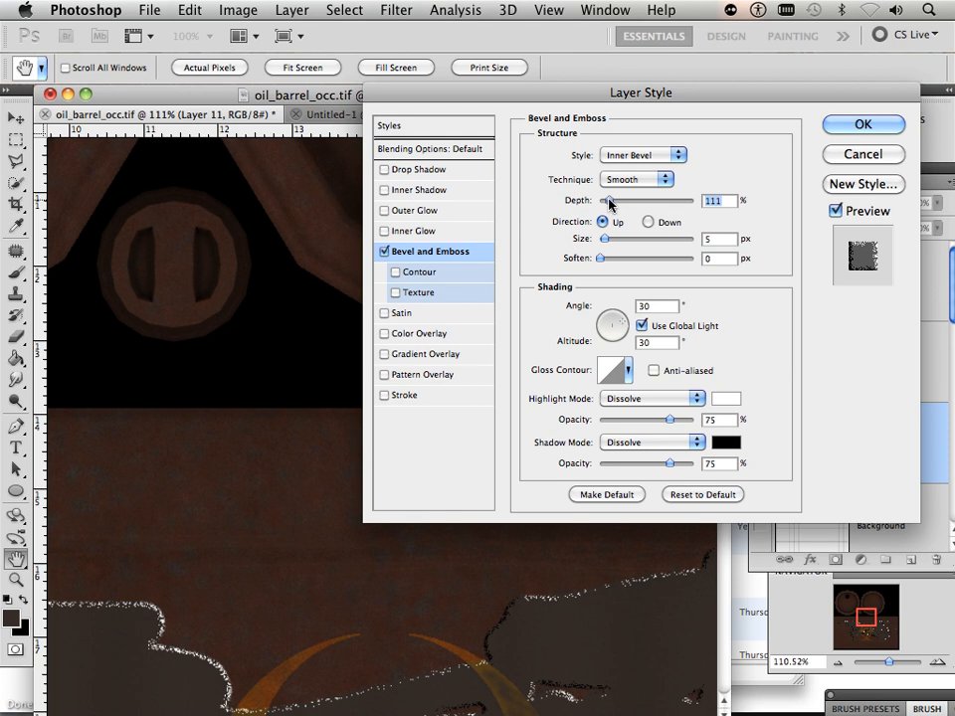
{"action": "left_click_drag", "start_coordinate": [610, 203], "coordinate": [602, 204]}
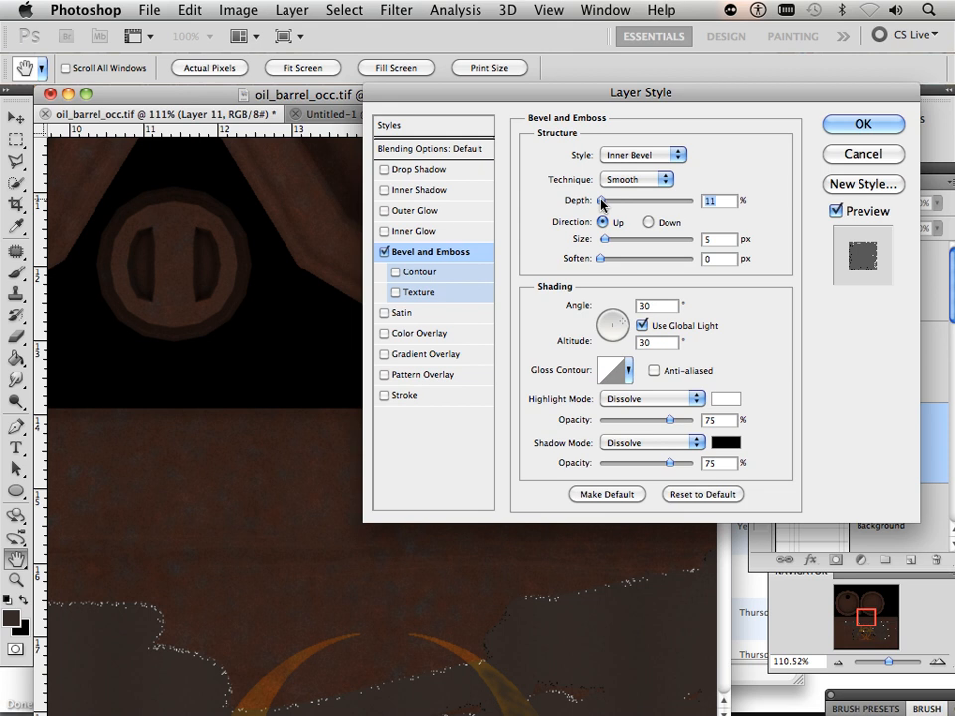
Step: Enable the bevel's Contour option and reduce the bevel depth to 1%
{"action": "left_click", "coordinate": [443, 273]}
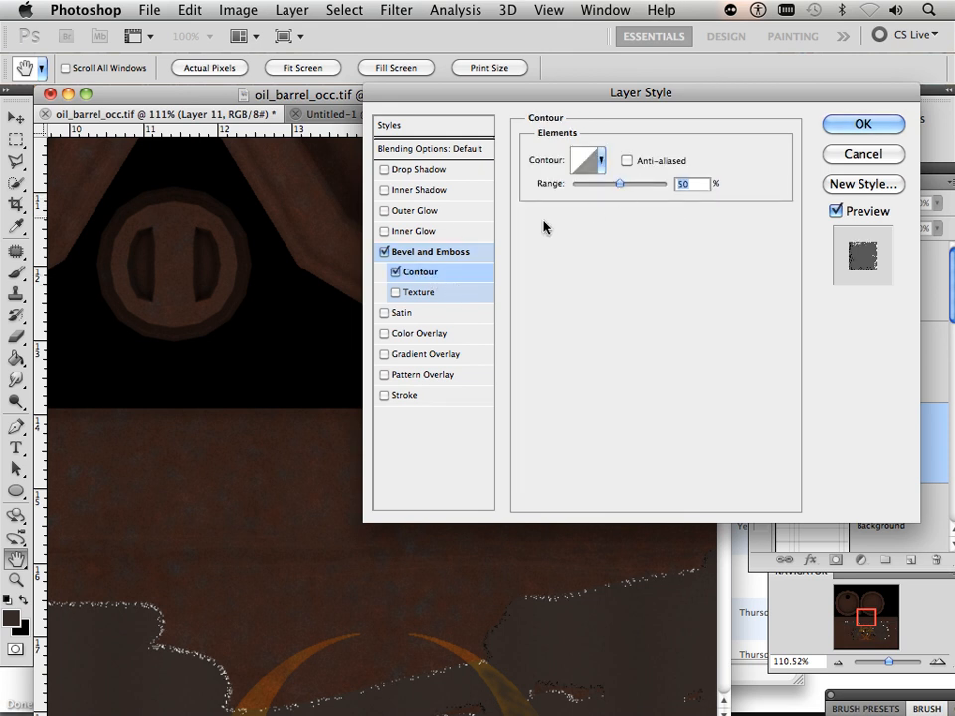
{"action": "left_click", "coordinate": [458, 252]}
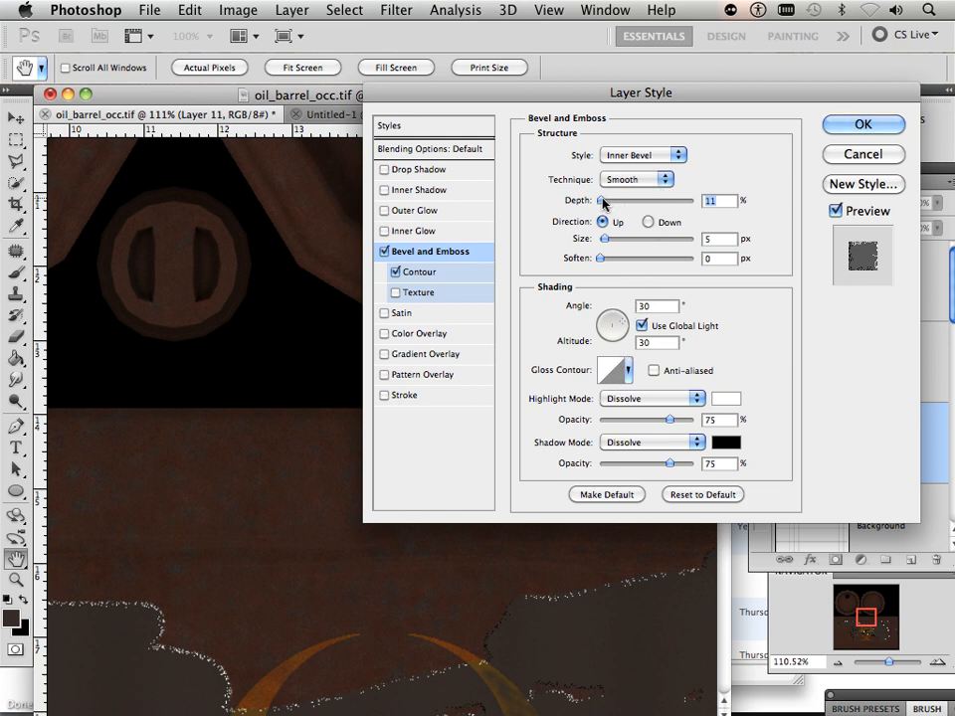
{"action": "left_click_drag", "start_coordinate": [603, 202], "coordinate": [575, 205]}
Step: Set the bevel's highlight color to dark brown #37211b, sampled from the rusty barrel surface
{"action": "left_click", "coordinate": [728, 403]}
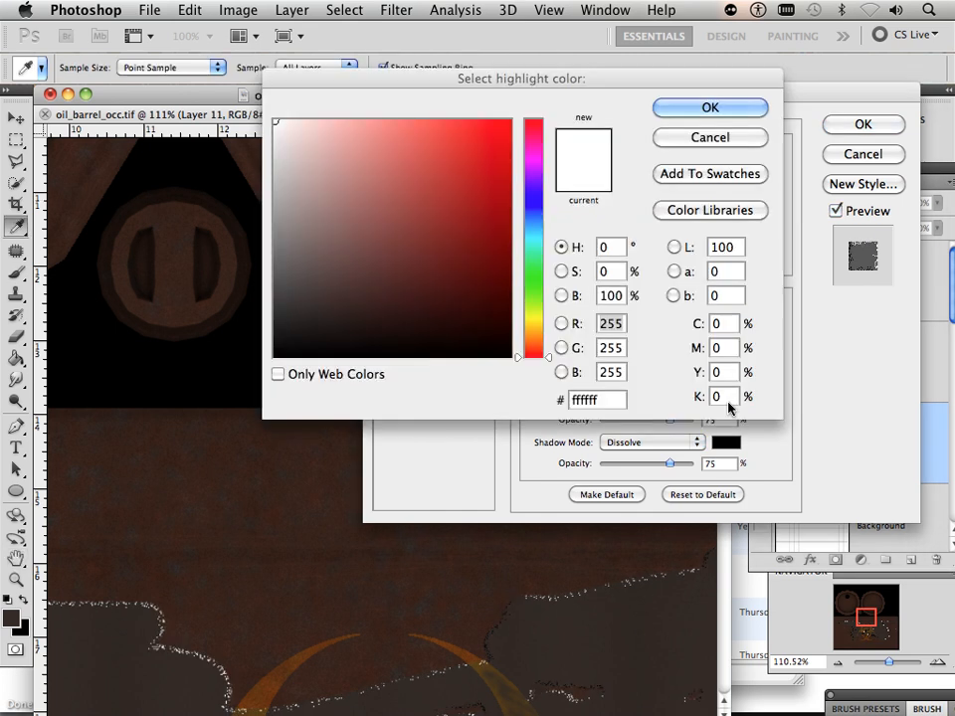
{"action": "left_click_drag", "start_coordinate": [451, 250], "coordinate": [272, 314]}
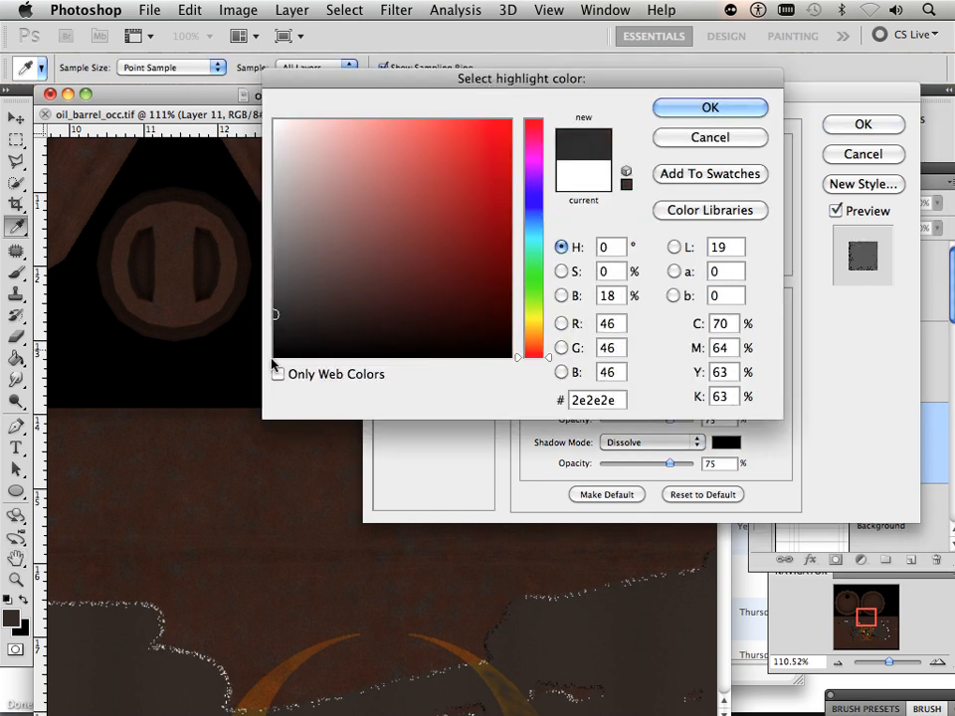
{"action": "left_click", "coordinate": [315, 644]}
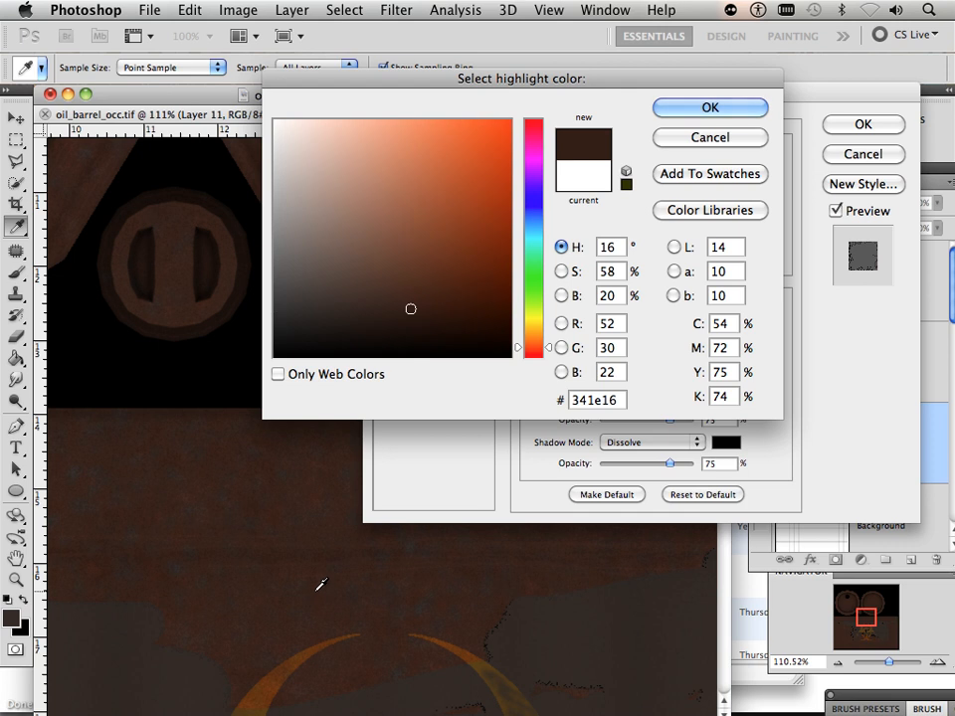
{"action": "mouse_move", "coordinate": [320, 584]}
{"action": "left_mouse_down"}
{"action": "mouse_move", "coordinate": [309, 603]}
{"action": "mouse_move", "coordinate": [310, 583]}
{"action": "left_mouse_up"}
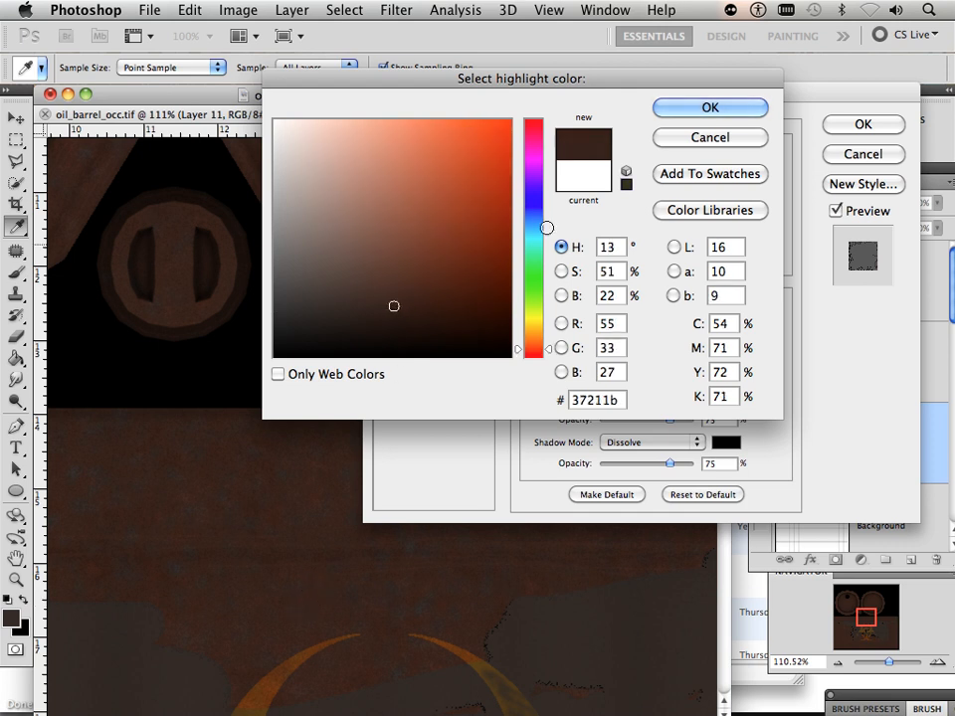
{"action": "left_click", "coordinate": [711, 107]}
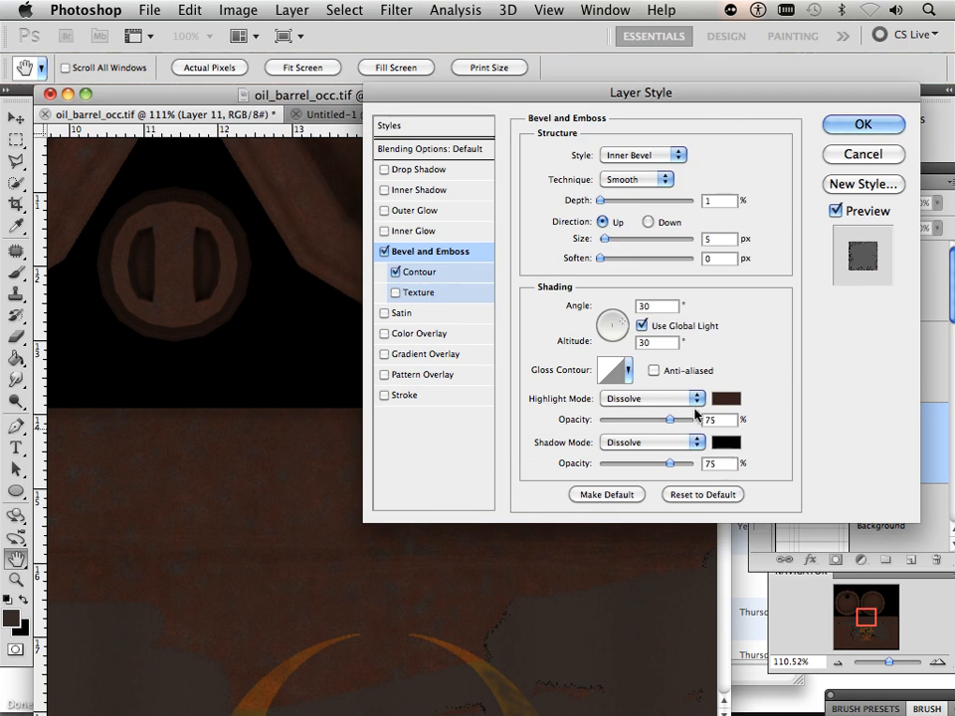
Step: Set the bevel's size to 8 px and its soften value to 11 px
{"action": "left_click_drag", "start_coordinate": [606, 245], "coordinate": [607, 246]}
{"action": "left_click_drag", "start_coordinate": [603, 260], "coordinate": [662, 272]}
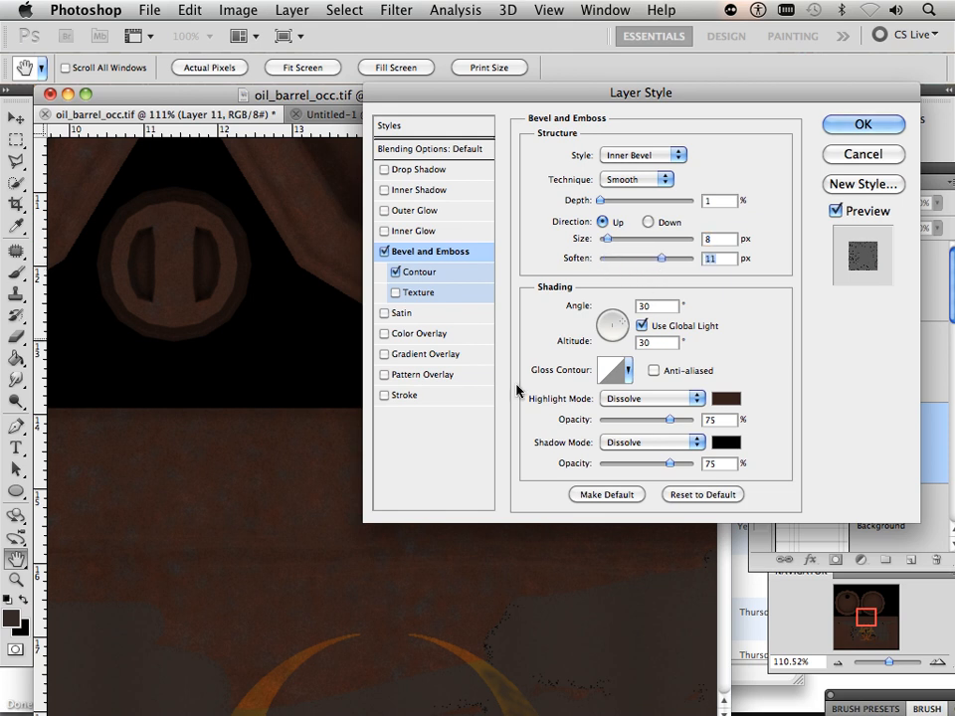
{"action": "left_click_drag", "start_coordinate": [361, 658], "coordinate": [316, 467]}
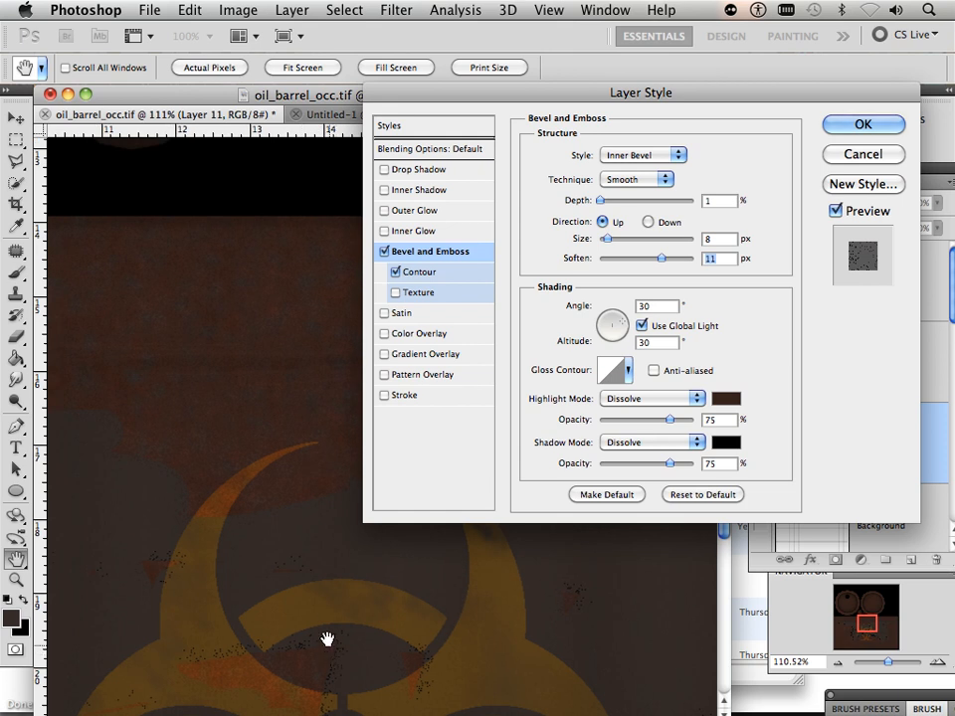
Step: Set the bevel's shadow color to dark brown #342019, sampled from the rust above the biohazard symbol
{"action": "left_click", "coordinate": [726, 441]}
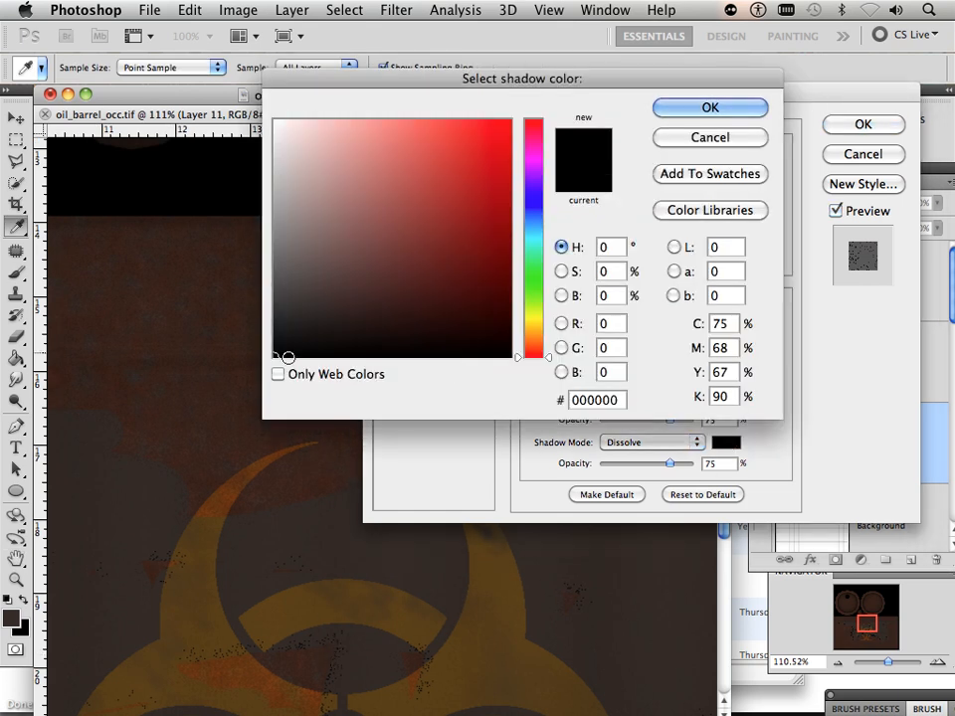
{"action": "left_click", "coordinate": [184, 421]}
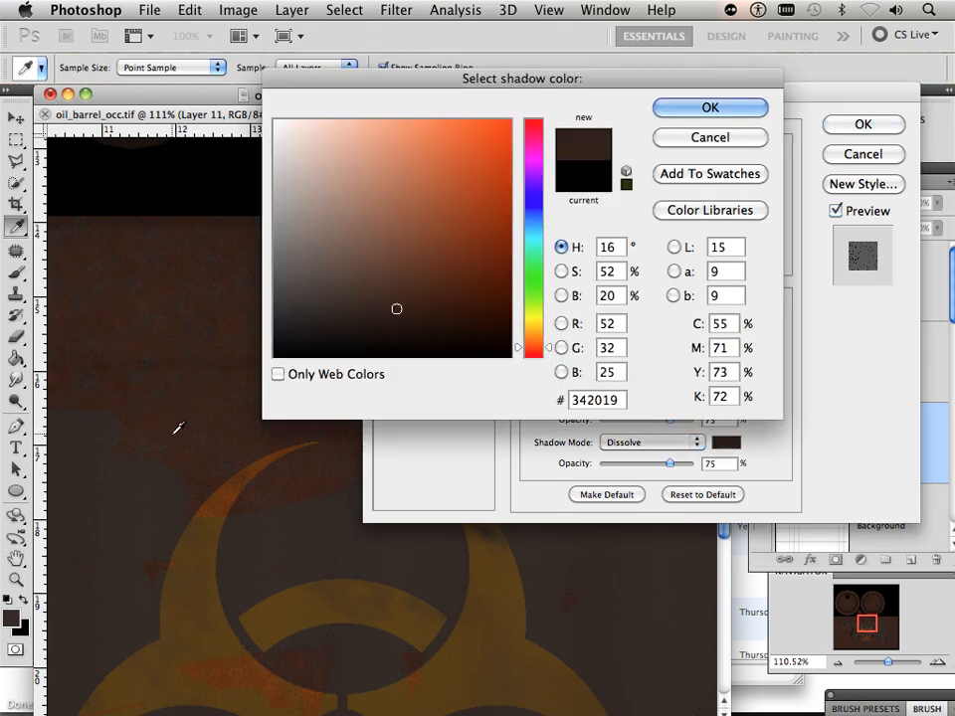
{"action": "left_click", "coordinate": [712, 110]}
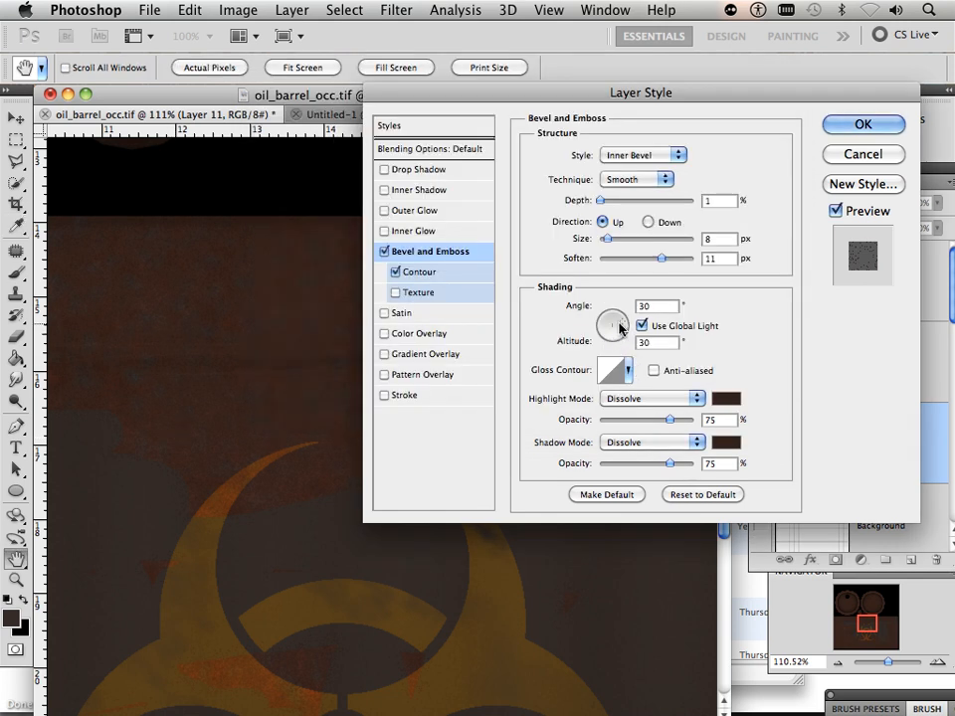
Step: Set the bevel's light angle to 129° and altitude to 58°, and apply the layer style
{"action": "left_click_drag", "start_coordinate": [619, 327], "coordinate": [612, 328]}
{"action": "left_click", "coordinate": [459, 268]}
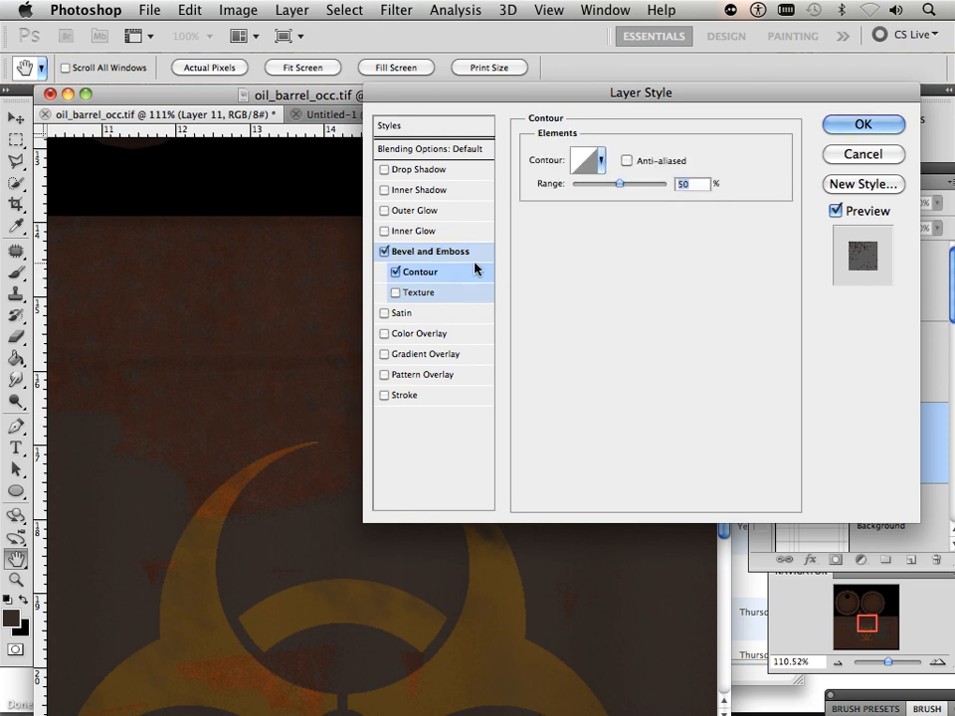
{"action": "left_click", "coordinate": [459, 252]}
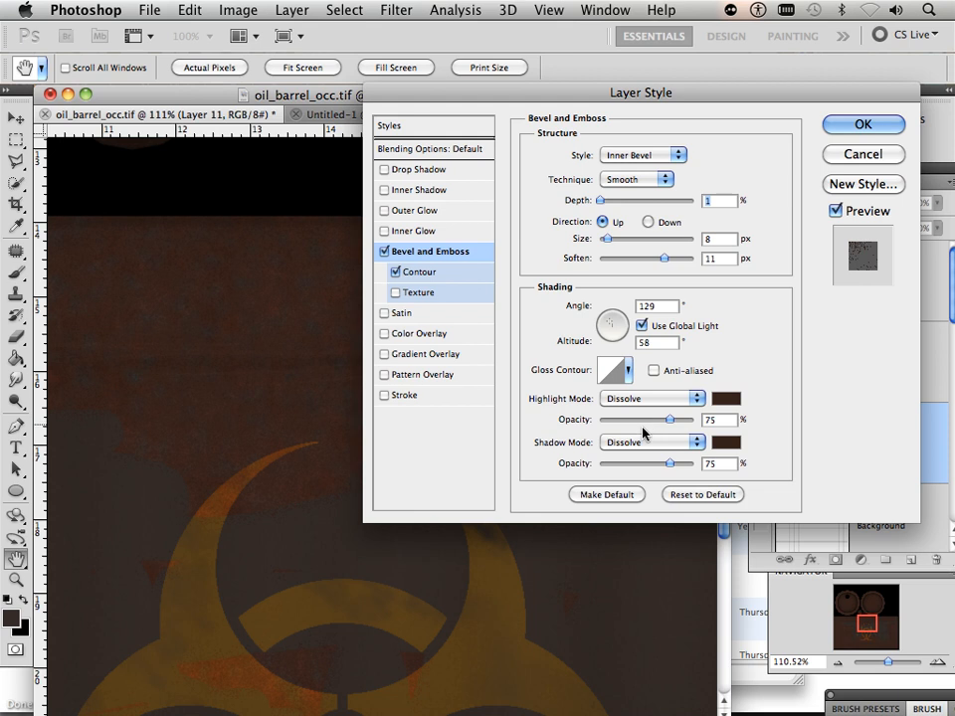
{"action": "left_click", "coordinate": [863, 125]}
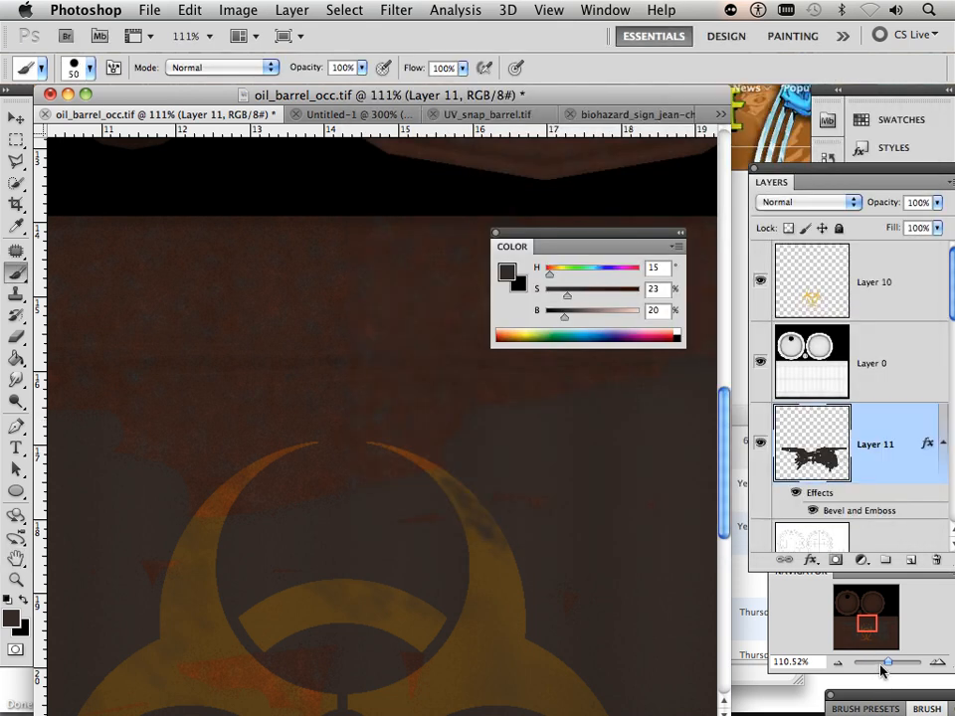
Step: Toggle the paint layer's Bevel and Emboss effect off and on to compare the paint edges around the biohazard symbol
{"action": "left_click_drag", "start_coordinate": [880, 671], "coordinate": [875, 675]}
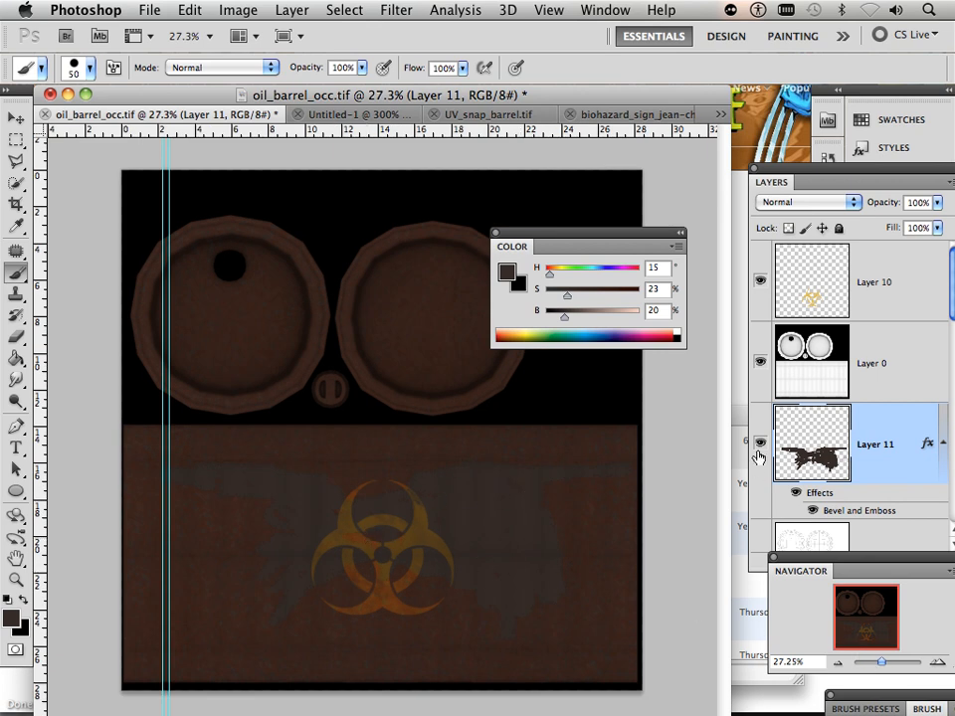
{"action": "left_click", "coordinate": [797, 494]}
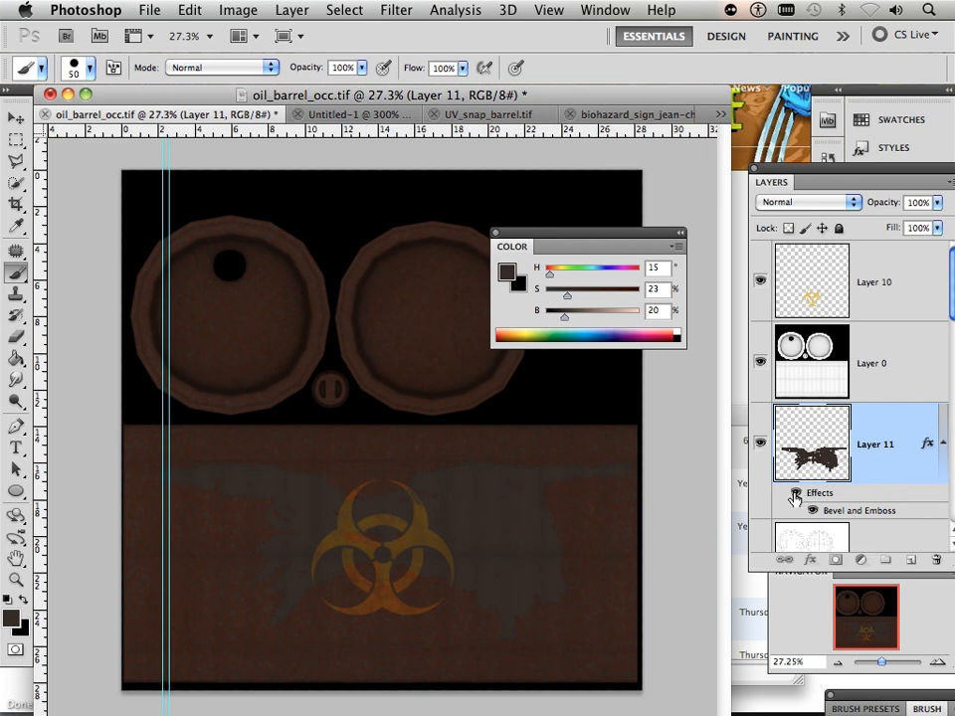
{"action": "left_click", "coordinate": [795, 494]}
{"action": "left_click", "coordinate": [891, 664]}
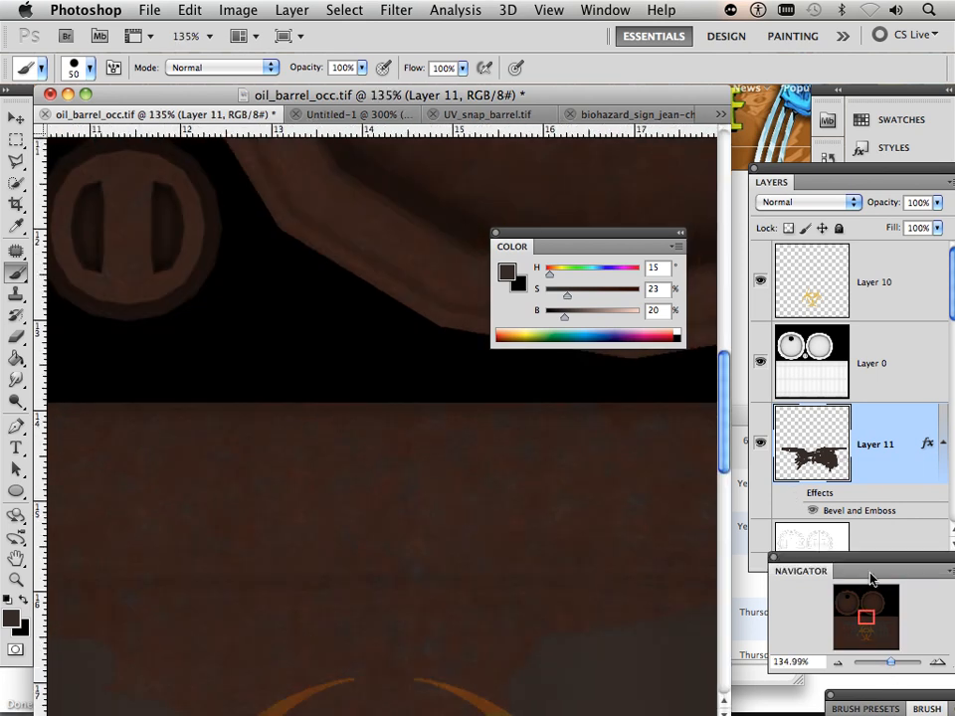
{"action": "left_click_drag", "start_coordinate": [861, 623], "coordinate": [864, 630]}
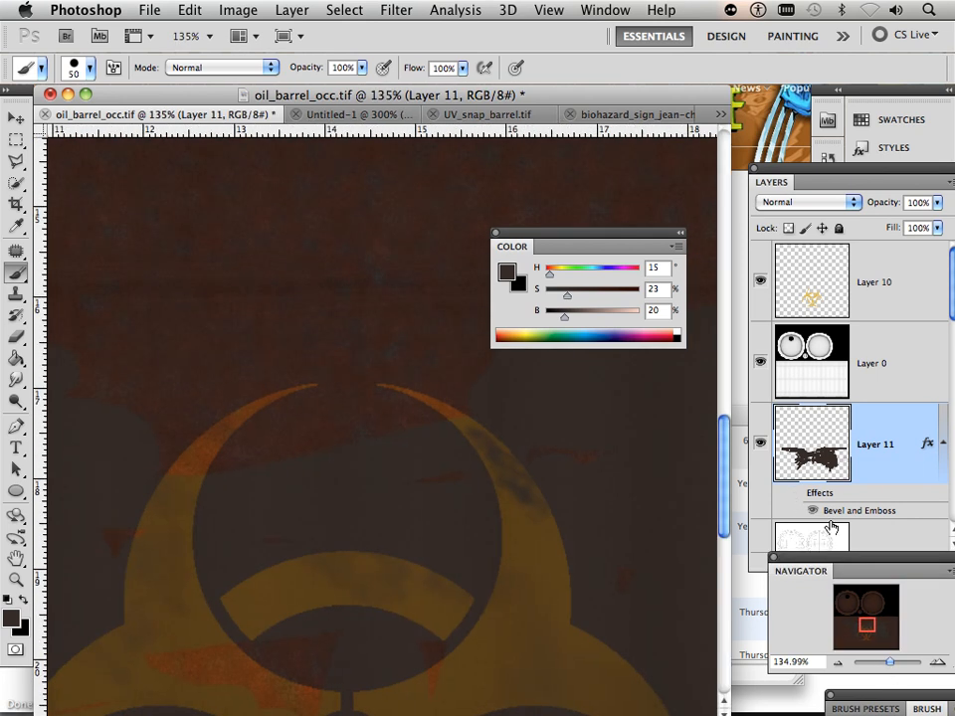
{"action": "left_click", "coordinate": [813, 511]}
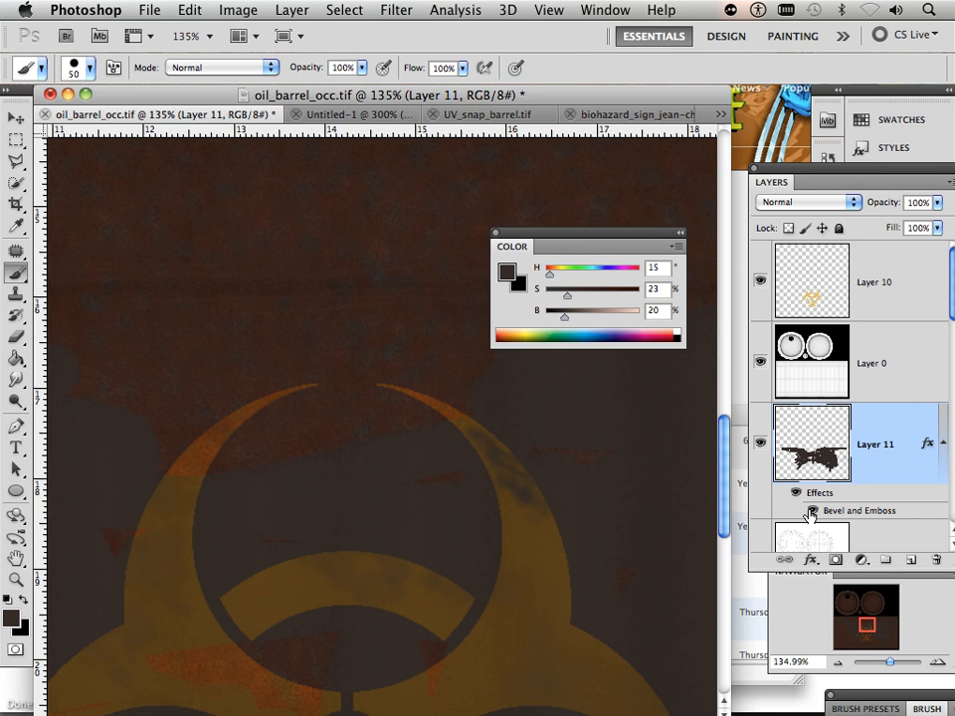
{"action": "left_click", "coordinate": [812, 511]}
{"action": "left_click", "coordinate": [808, 511]}
Step: Paint more dark patches on the barrel body's left side and lower edge, and on both round barrel lids
{"action": "left_click_drag", "start_coordinate": [883, 667], "coordinate": [874, 665]}
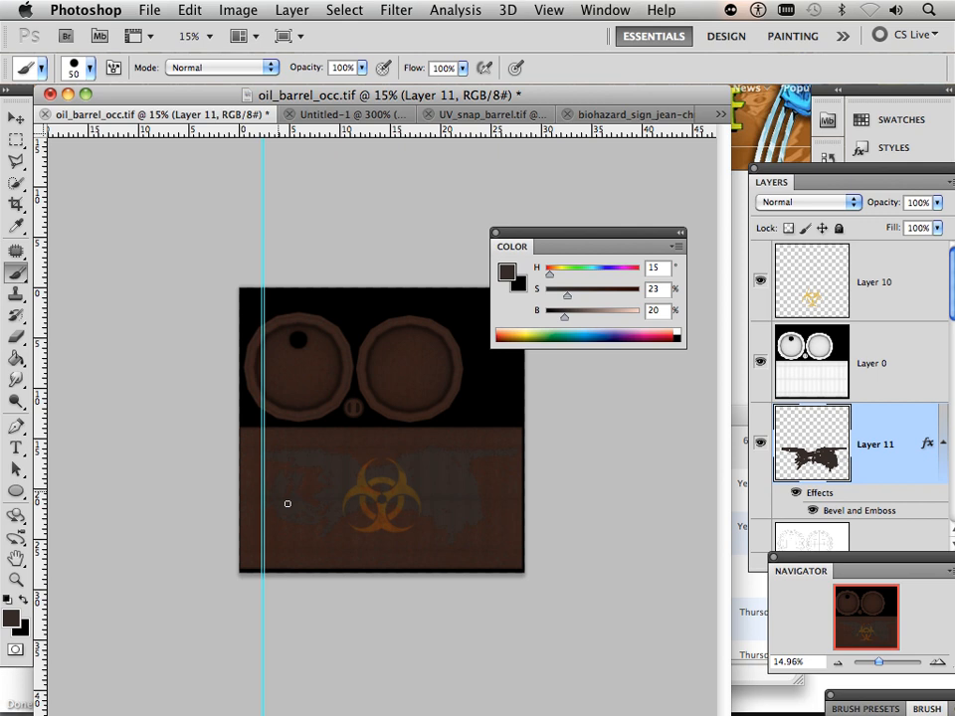
{"action": "left_click_drag", "start_coordinate": [295, 470], "coordinate": [311, 503]}
{"action": "left_click_drag", "start_coordinate": [437, 385], "coordinate": [415, 390]}
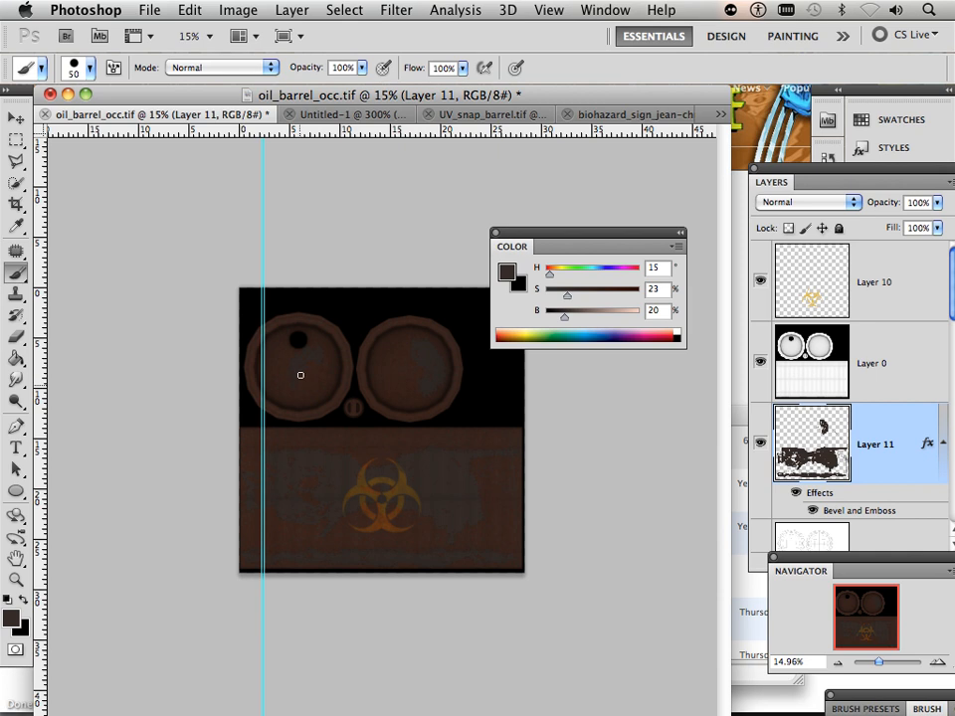
{"action": "left_click_drag", "start_coordinate": [278, 384], "coordinate": [313, 370]}
Step: Extend the dark paint patch on the right barrel lid towards the lid's center with the 50 px brush
{"action": "left_click_drag", "start_coordinate": [880, 663], "coordinate": [889, 662]}
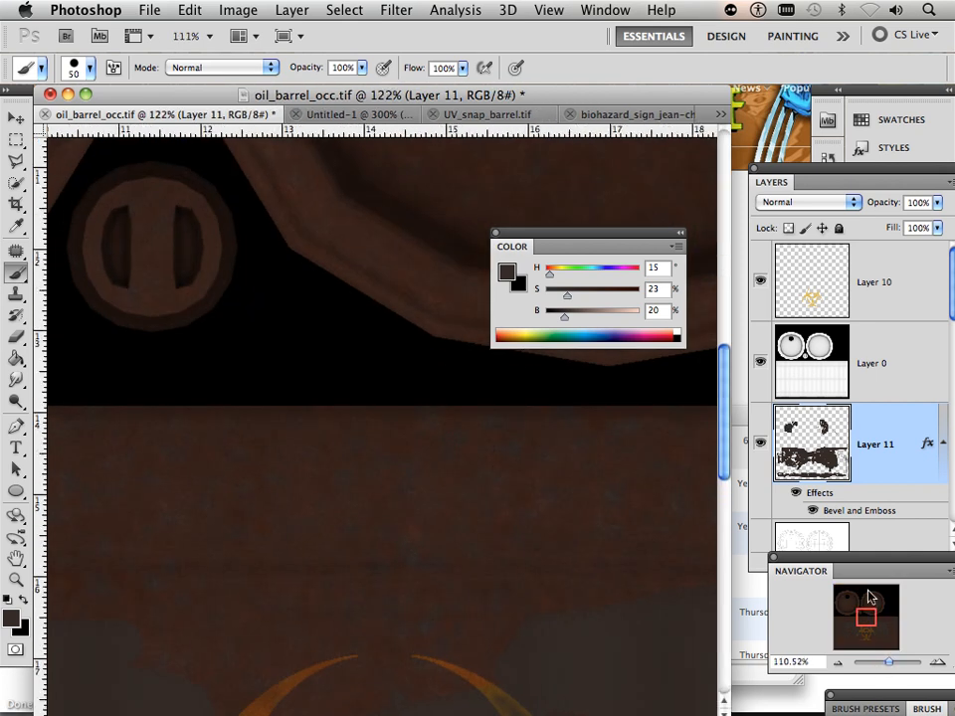
{"action": "left_click_drag", "start_coordinate": [866, 617], "coordinate": [876, 599]}
{"action": "mouse_move", "coordinate": [360, 614]}
{"action": "left_mouse_down"}
{"action": "mouse_move", "coordinate": [297, 567]}
{"action": "mouse_move", "coordinate": [294, 537]}
{"action": "mouse_move", "coordinate": [284, 540]}
{"action": "mouse_move", "coordinate": [298, 597]}
{"action": "left_mouse_up"}
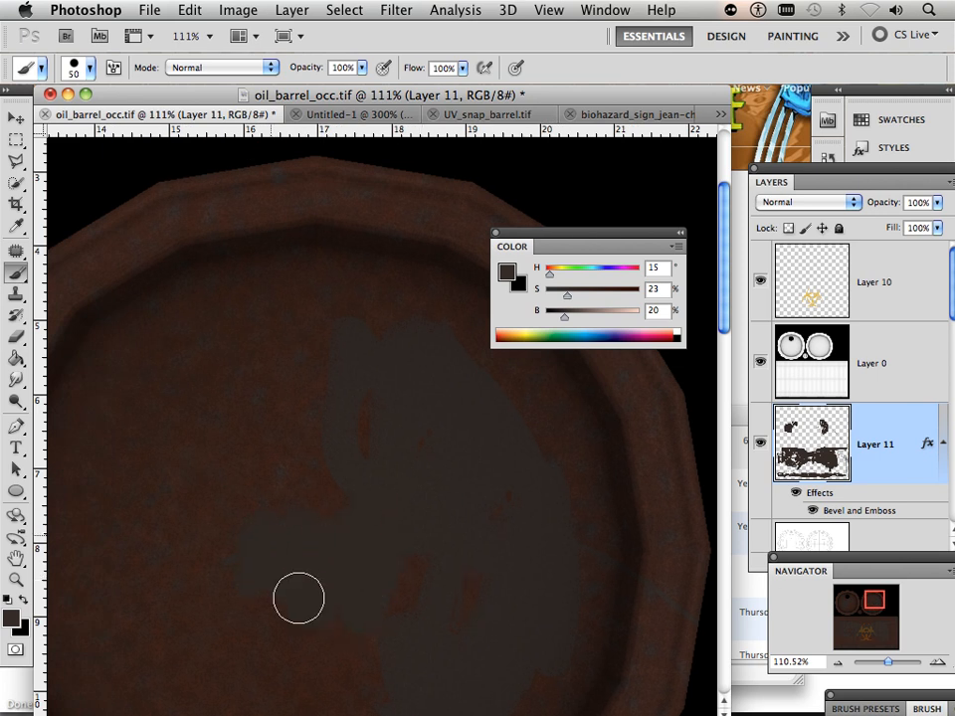
Step: Extend the dark paint on the left barrel lid below and beside the hole with the 50 px brush
{"action": "left_click_drag", "start_coordinate": [873, 601], "coordinate": [845, 606]}
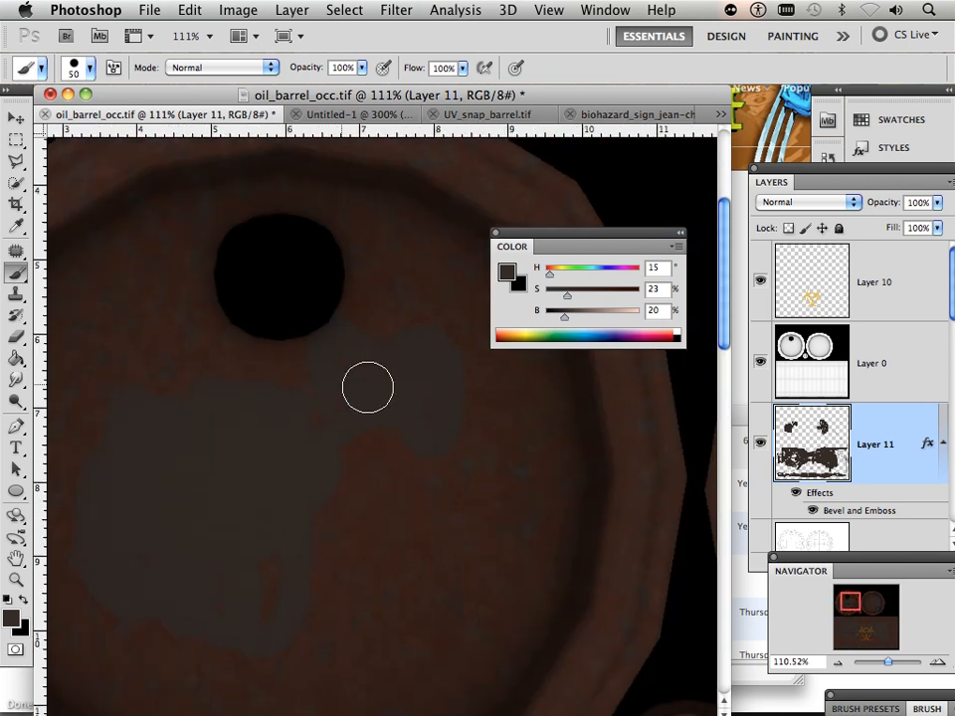
{"action": "left_click", "coordinate": [72, 66]}
{"action": "scroll", "coordinate": [216, 227], "scroll_direction": "down", "scroll_amount": 6}
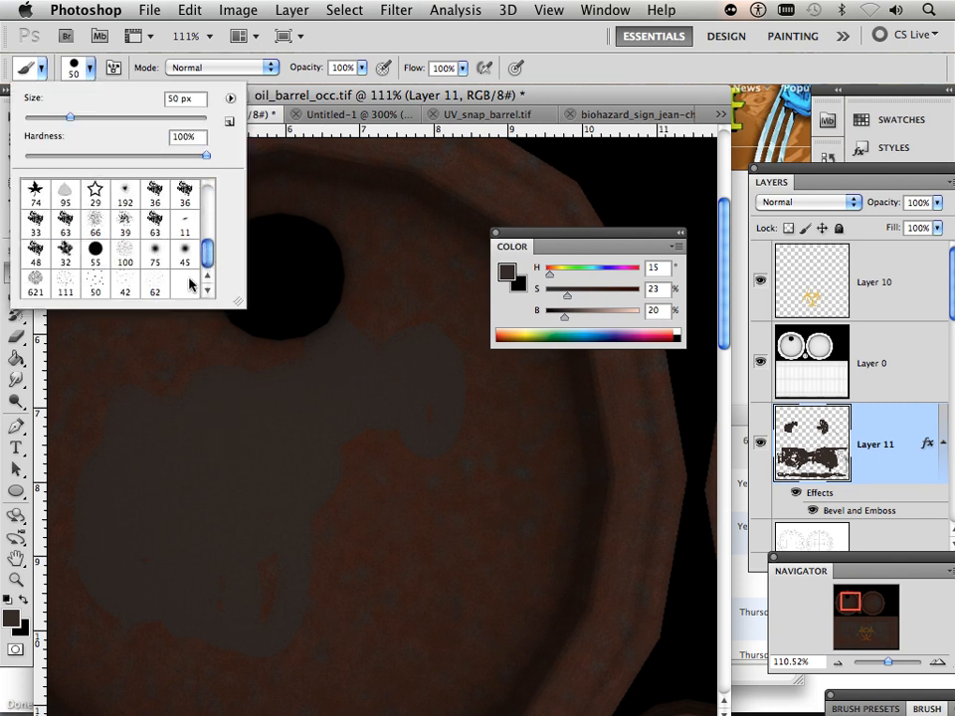
{"action": "mouse_move", "coordinate": [389, 484]}
{"action": "left_mouse_down"}
{"action": "mouse_move", "coordinate": [352, 439]}
{"action": "mouse_move", "coordinate": [339, 552]}
{"action": "mouse_move", "coordinate": [401, 467]}
{"action": "mouse_move", "coordinate": [327, 472]}
{"action": "left_mouse_up"}
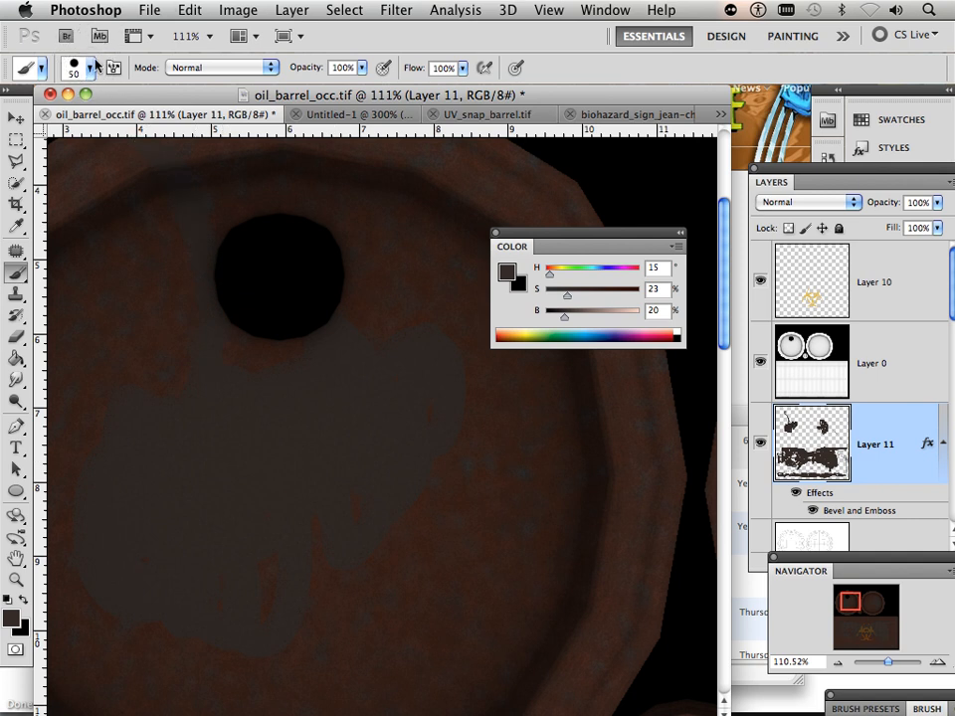
Step: Choose the 62 px scattered-dot brush tip, and enlarge the document window with the right barrel lid in view
{"action": "left_click", "coordinate": [87, 94]}
{"action": "left_click", "coordinate": [90, 69]}
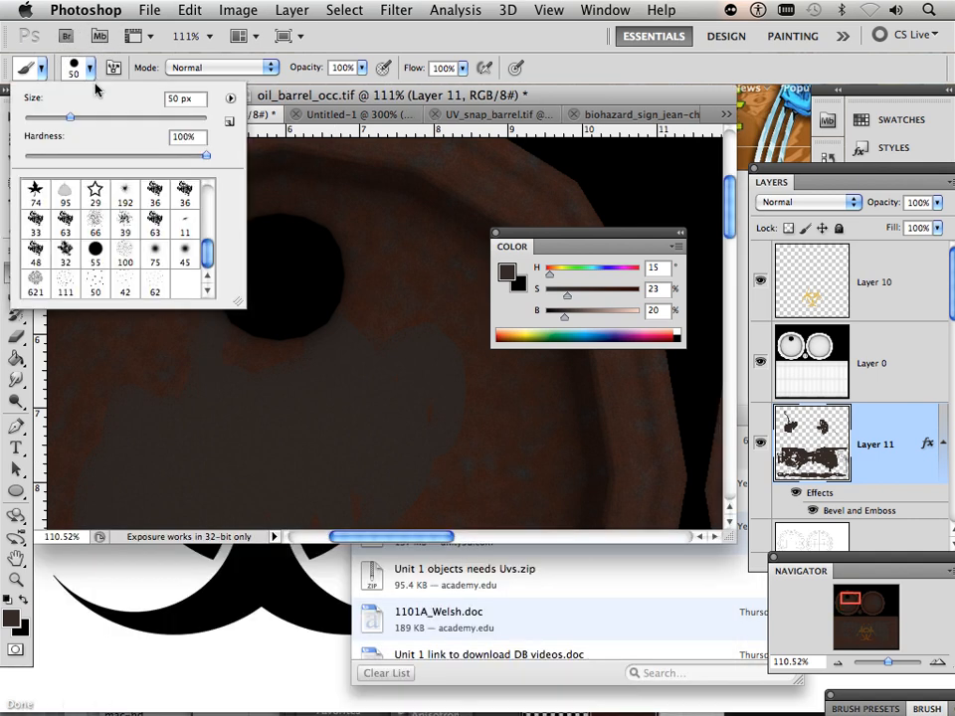
{"action": "left_click", "coordinate": [159, 286]}
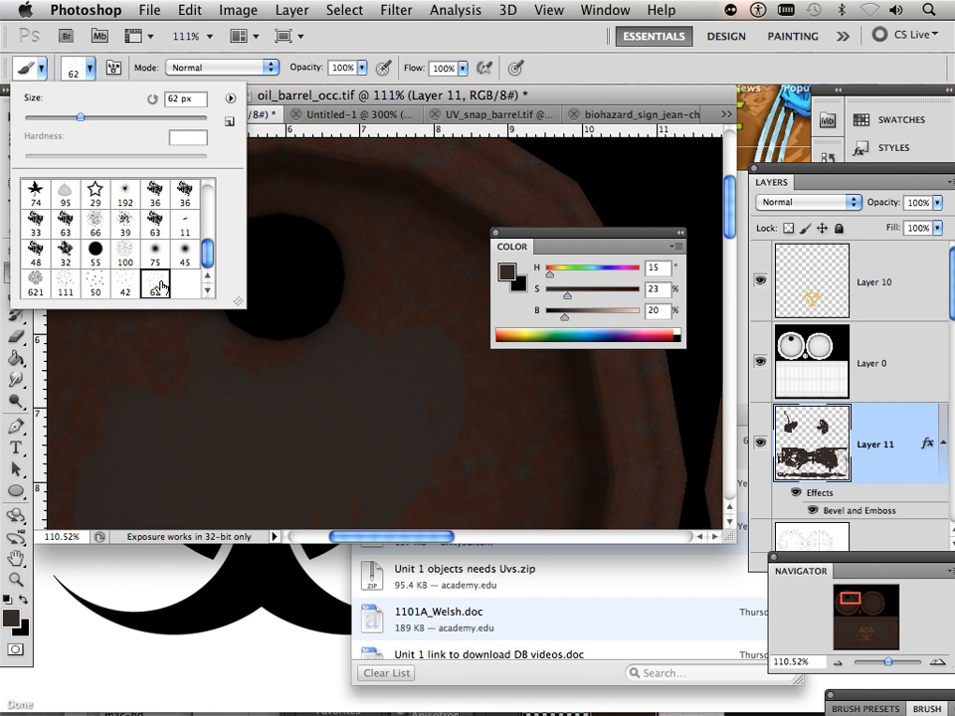
{"action": "left_click", "coordinate": [361, 348]}
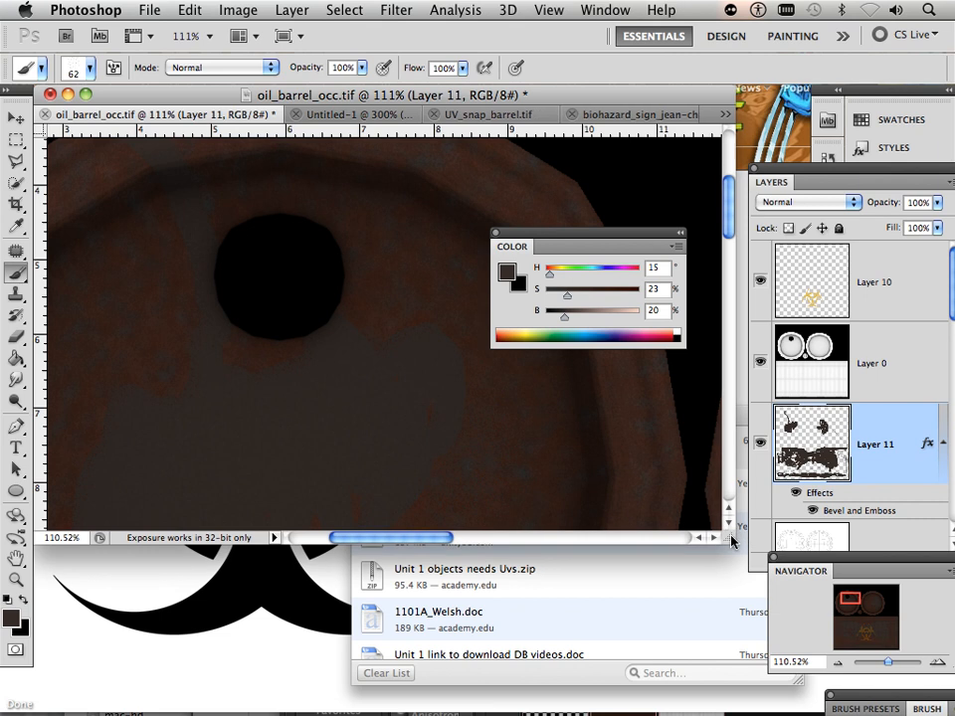
{"action": "left_click_drag", "start_coordinate": [731, 539], "coordinate": [750, 680]}
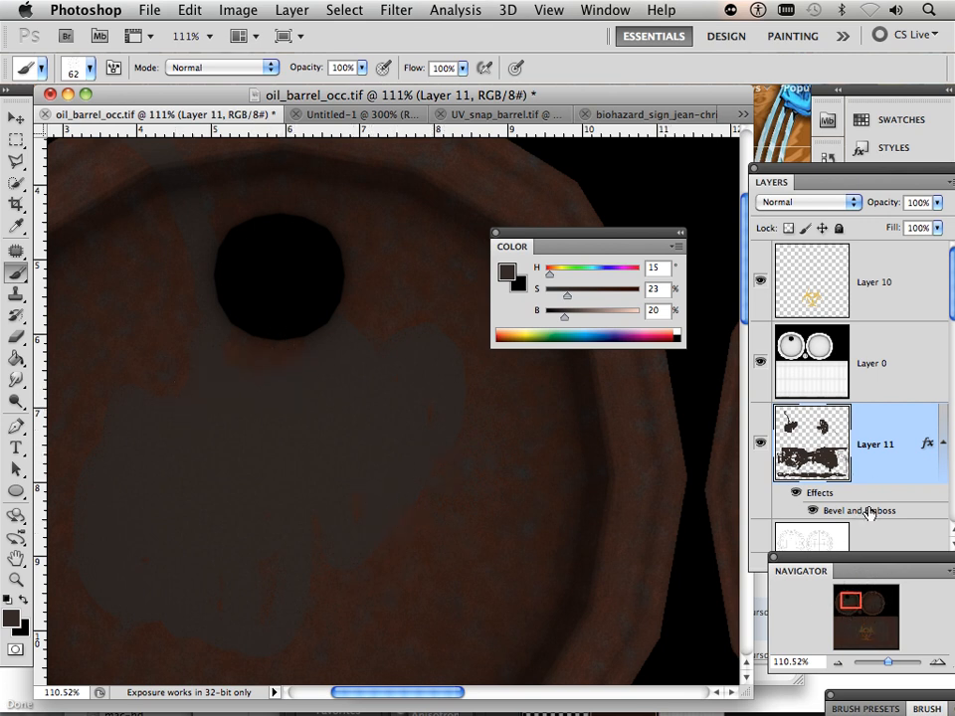
{"action": "left_click_drag", "start_coordinate": [864, 601], "coordinate": [888, 603]}
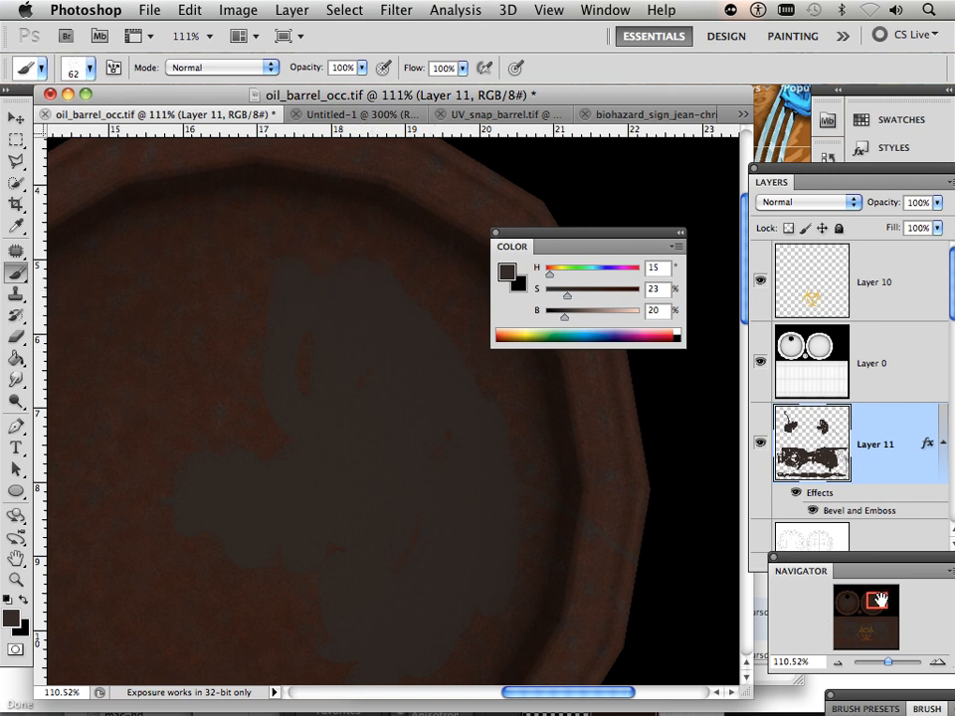
{"action": "mouse_move", "coordinate": [877, 602]}
{"action": "left_mouse_down"}
{"action": "mouse_move", "coordinate": [875, 624]}
{"action": "mouse_move", "coordinate": [886, 627]}
{"action": "left_mouse_up"}
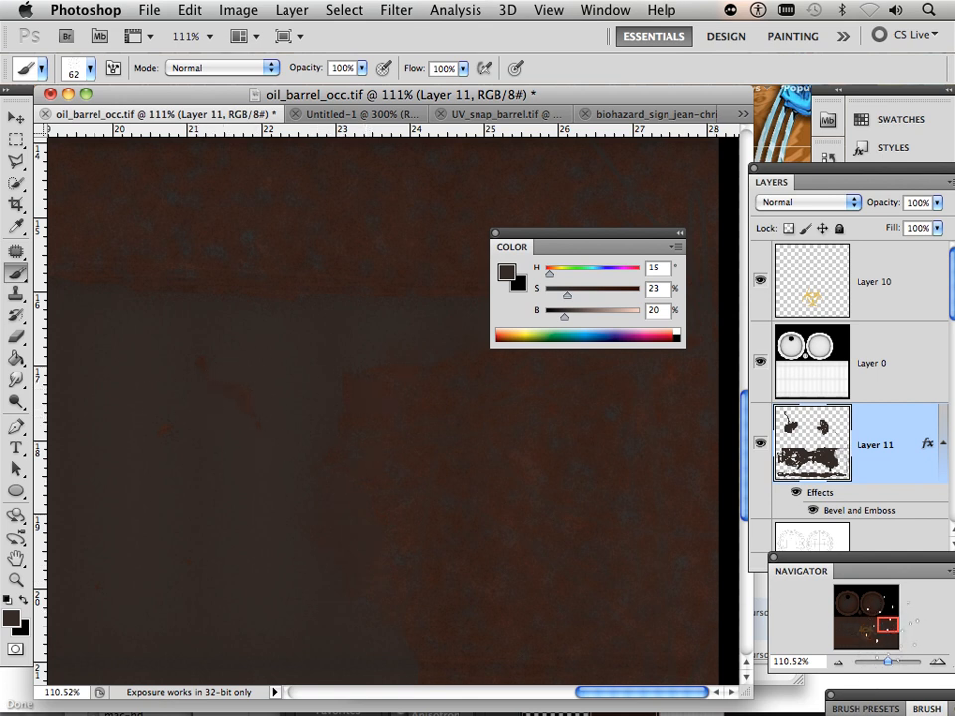
{"action": "mouse_move", "coordinate": [886, 626]}
{"action": "left_mouse_down"}
{"action": "mouse_move", "coordinate": [877, 642]}
{"action": "mouse_move", "coordinate": [870, 635]}
{"action": "mouse_move", "coordinate": [885, 642]}
{"action": "left_mouse_up"}
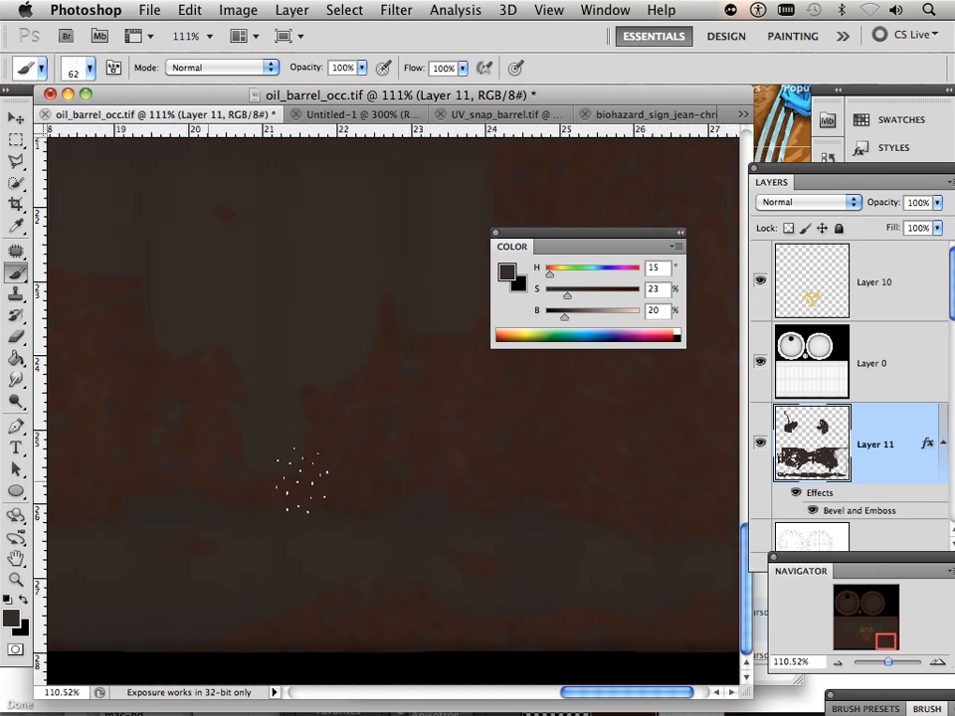
{"action": "left_click_drag", "start_coordinate": [878, 647], "coordinate": [871, 640]}
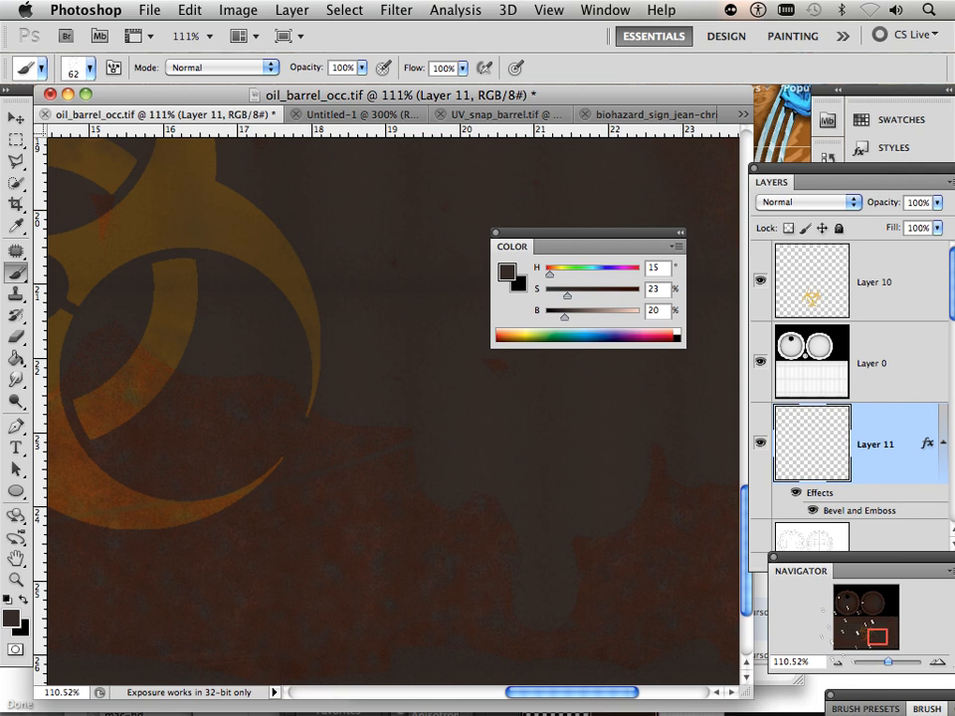
{"action": "mouse_move", "coordinate": [876, 634]}
{"action": "left_mouse_down"}
{"action": "mouse_move", "coordinate": [845, 636]}
{"action": "mouse_move", "coordinate": [833, 617]}
{"action": "left_mouse_up"}
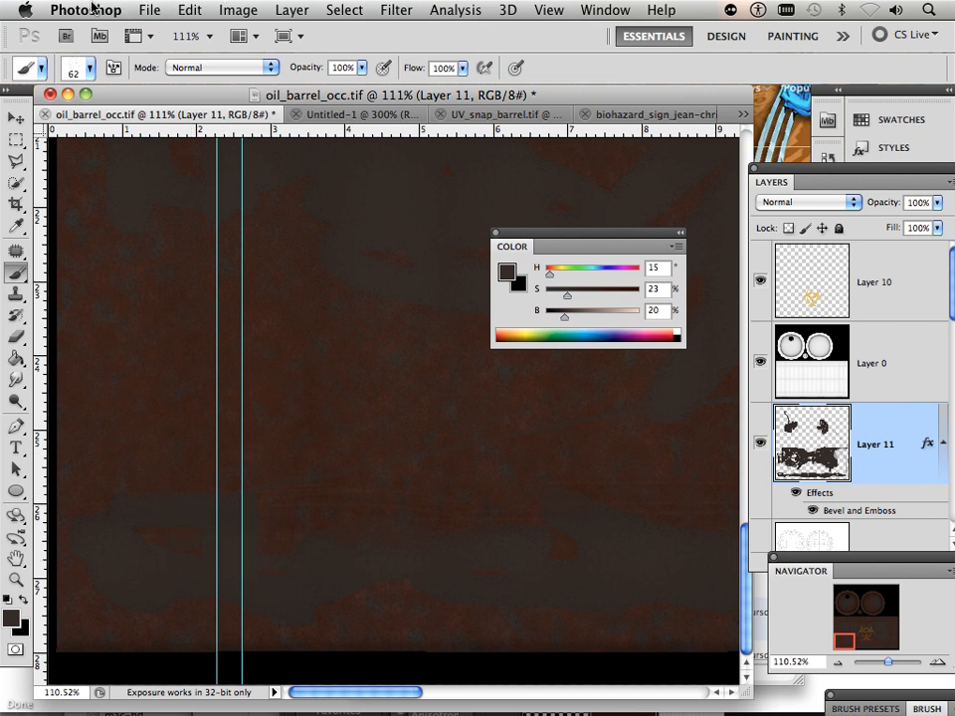
Step: Save a copy without layers as the uncompressed TIFF oil_barrel_cm.tif in the Desktop's oil barrel folder, replacing the existing file
{"action": "left_click", "coordinate": [147, 11]}
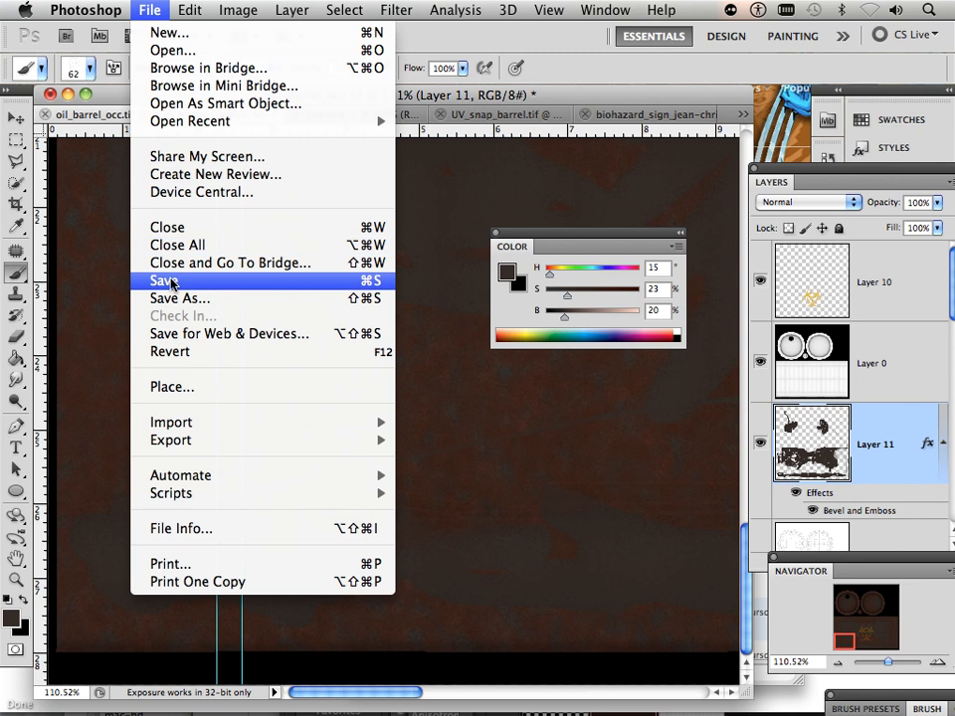
{"action": "left_click", "coordinate": [164, 299]}
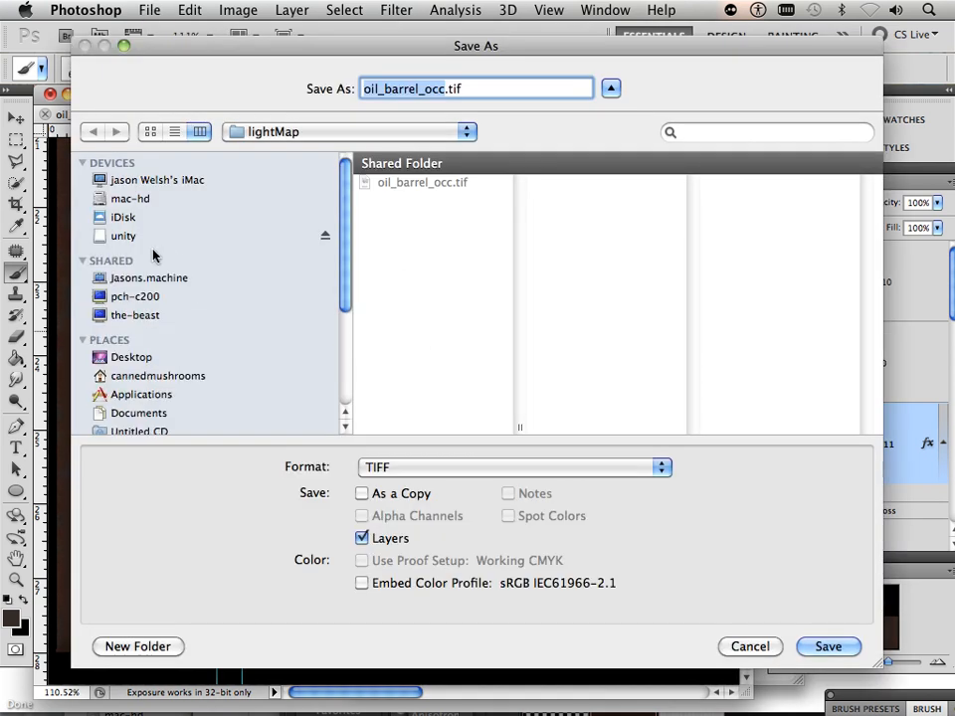
{"action": "left_click", "coordinate": [132, 358]}
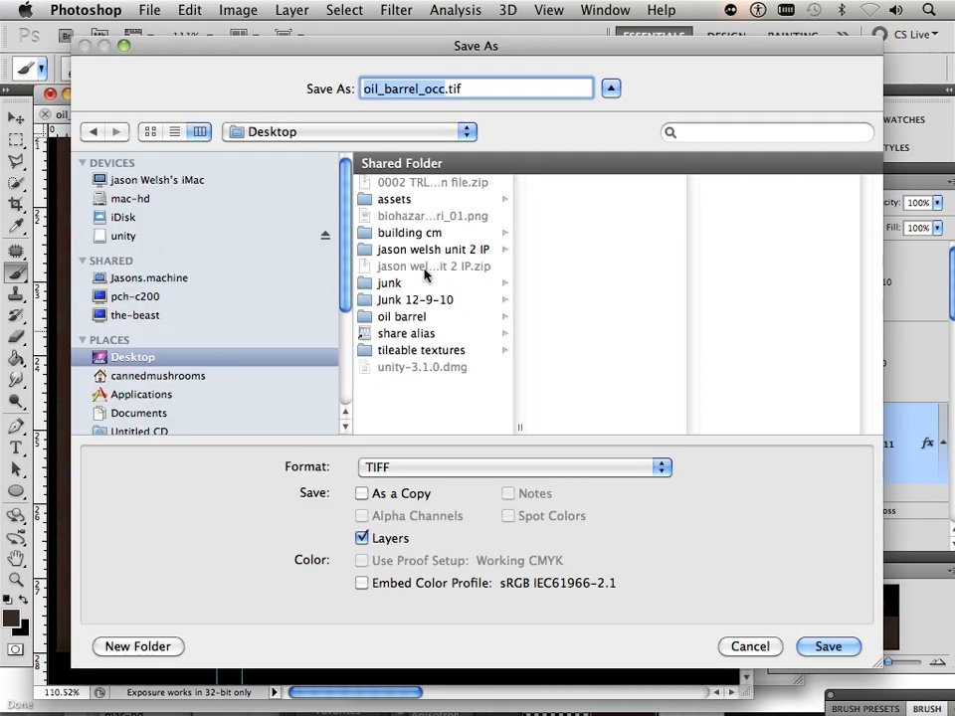
{"action": "left_click", "coordinate": [420, 316]}
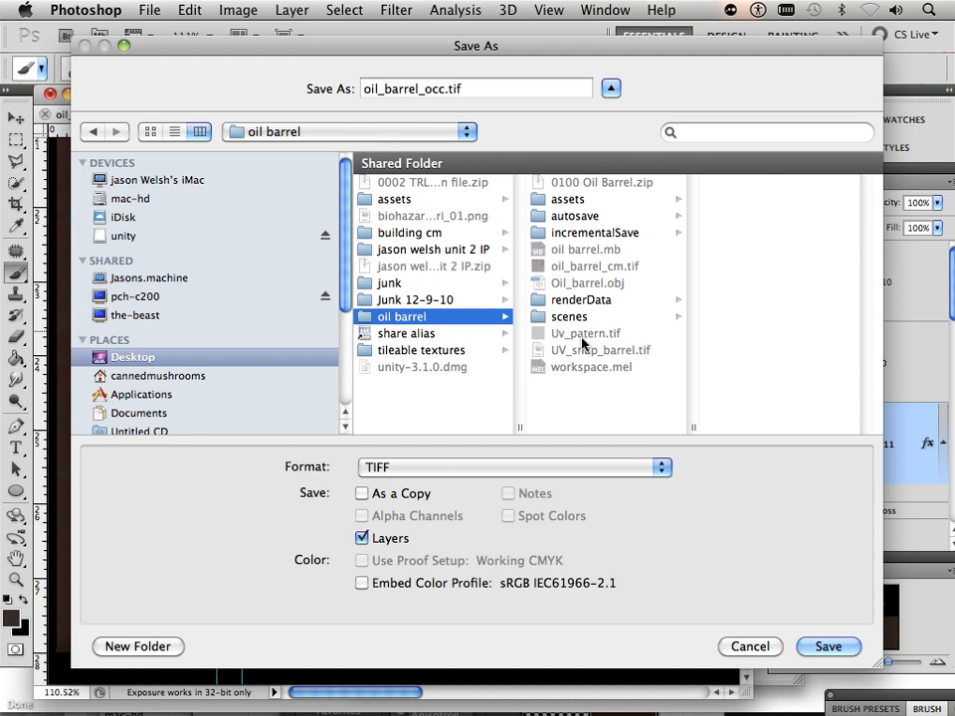
{"action": "left_click", "coordinate": [608, 267]}
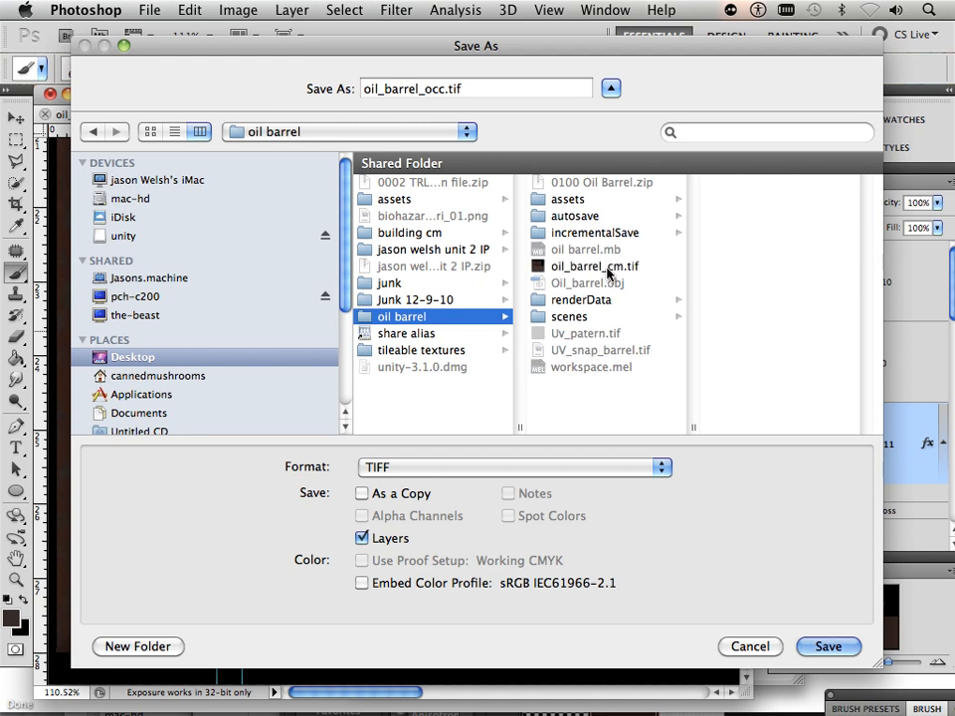
{"action": "left_click", "coordinate": [361, 538]}
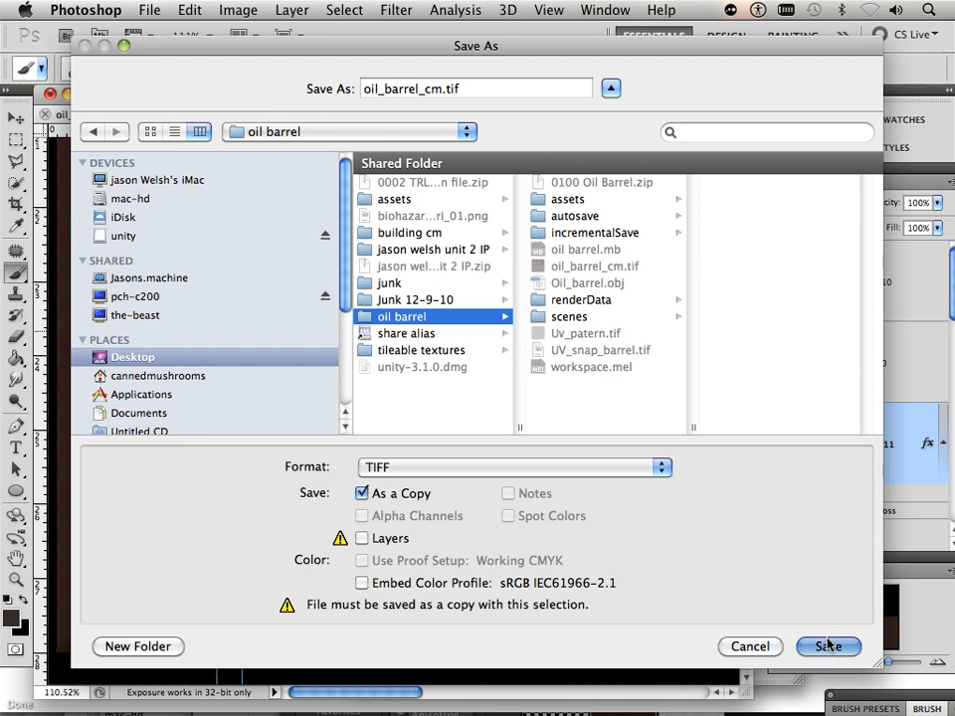
{"action": "left_click", "coordinate": [827, 647]}
{"action": "left_click", "coordinate": [609, 168]}
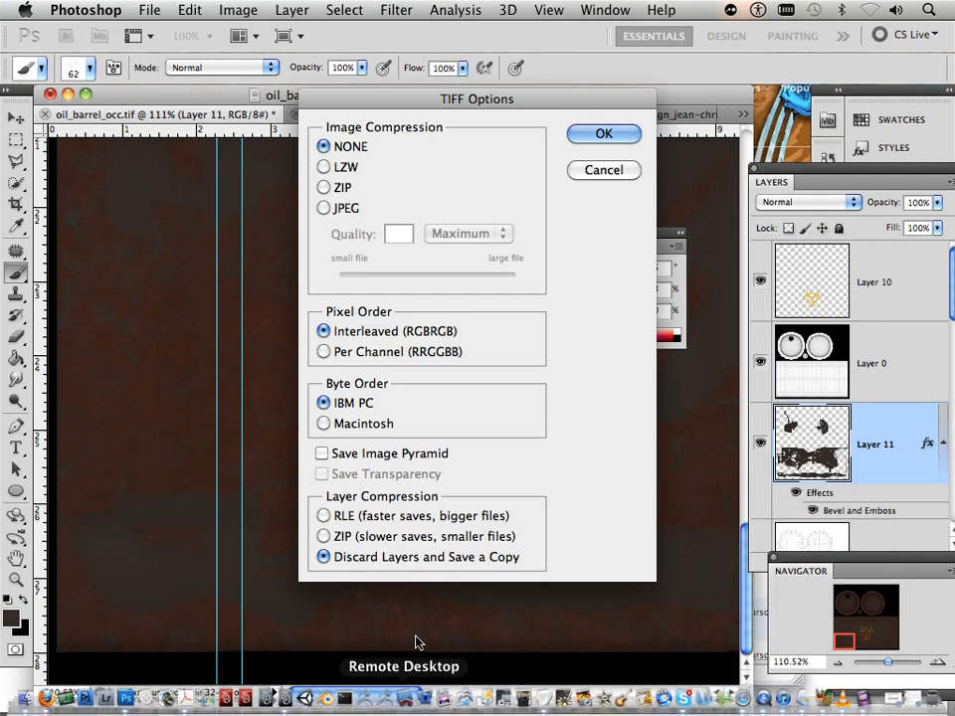
{"action": "left_click", "coordinate": [602, 134]}
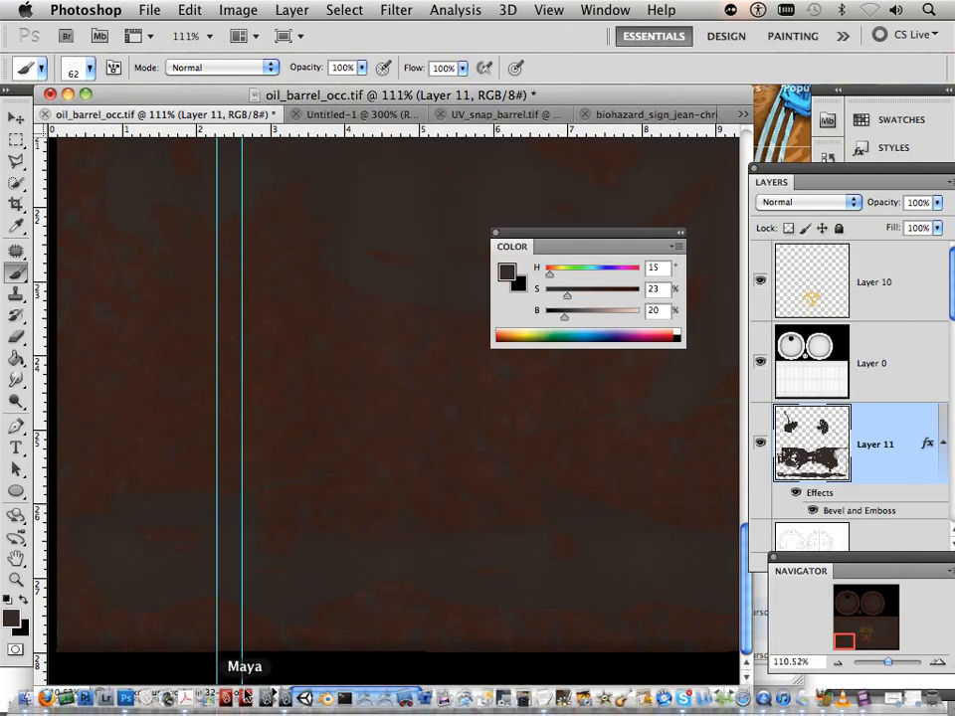
Step: Switch to Maya and reload the oil_barrel_cm.tif image in the barrel's color file texture to update the model
{"action": "left_click", "coordinate": [283, 704]}
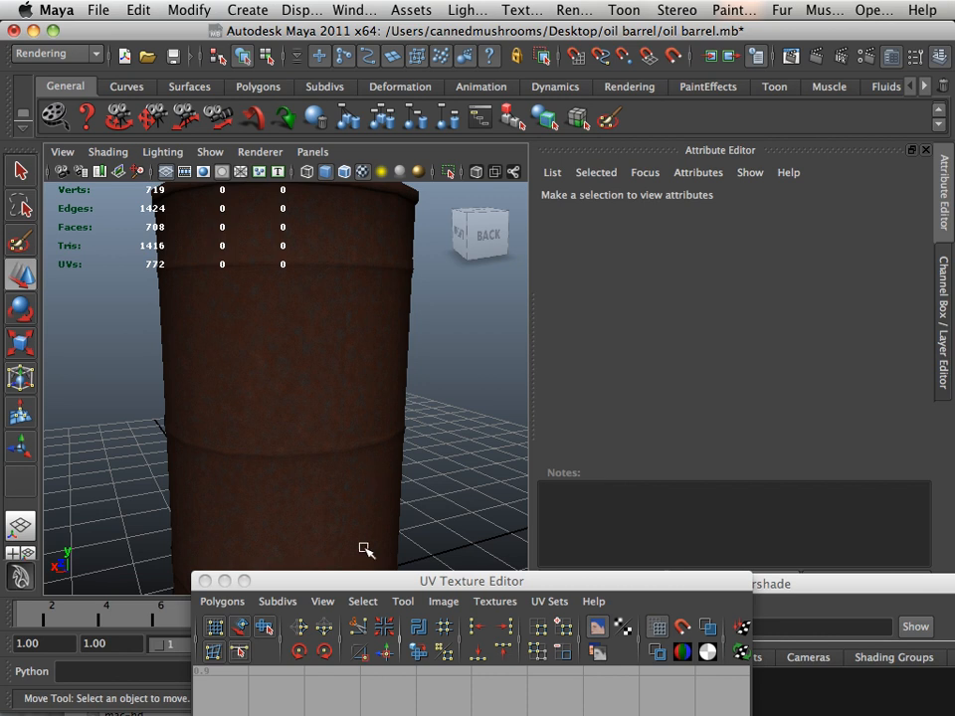
{"action": "left_click", "coordinate": [335, 465]}
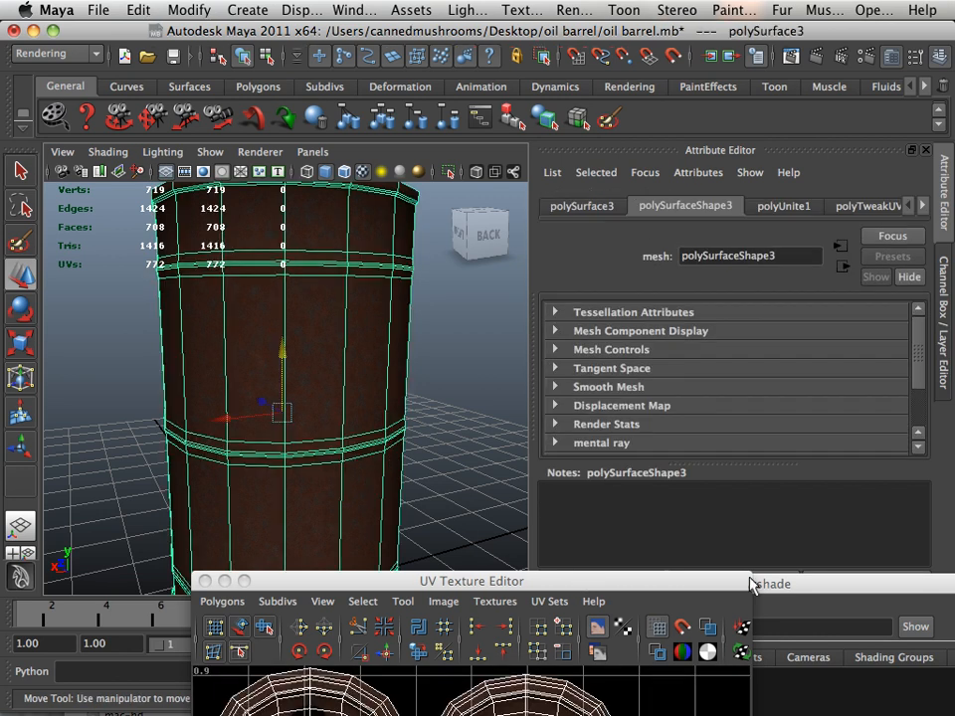
{"action": "left_click_drag", "start_coordinate": [757, 591], "coordinate": [607, 435]}
{"action": "left_click", "coordinate": [415, 547]}
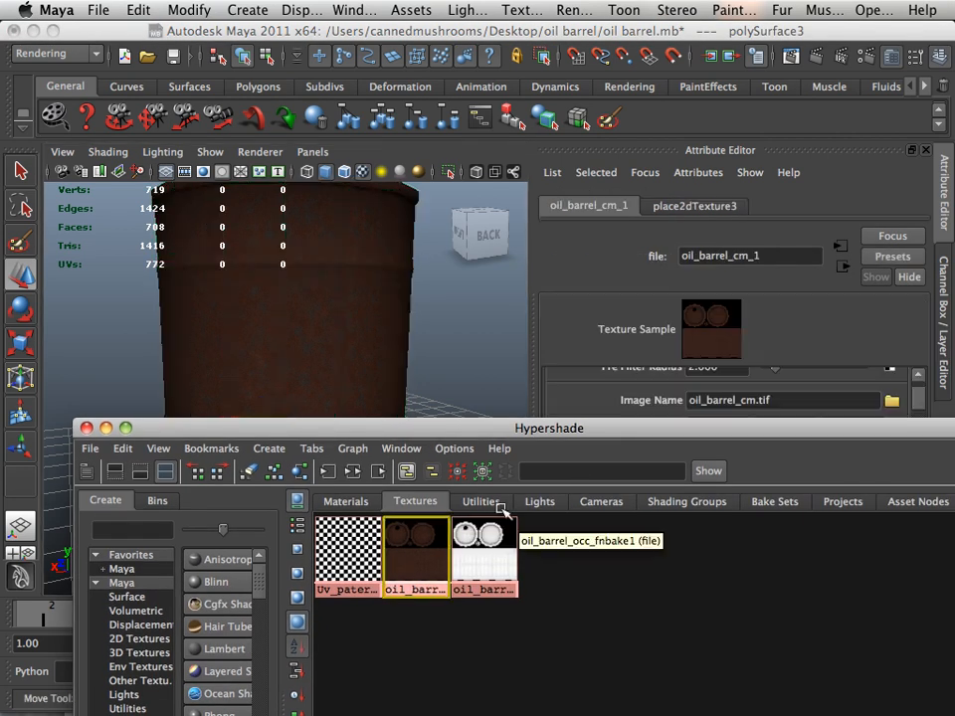
{"action": "left_click_drag", "start_coordinate": [720, 434], "coordinate": [671, 582]}
{"action": "left_click", "coordinate": [717, 429]}
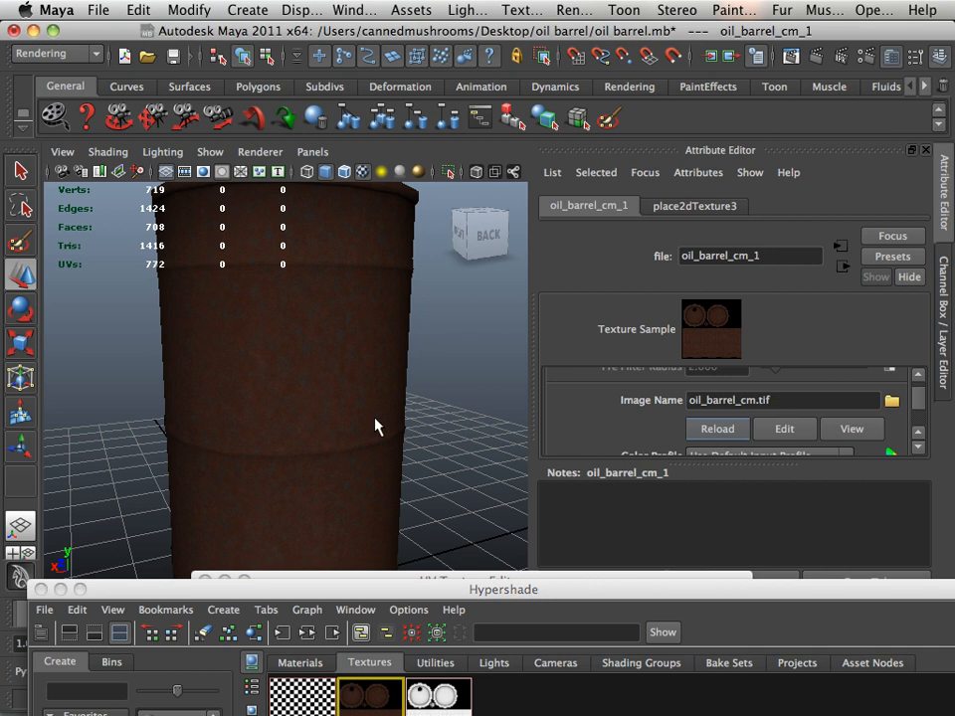
{"action": "left_click_drag", "start_coordinate": [416, 432], "coordinate": [335, 361]}
{"action": "left_click_drag", "start_coordinate": [296, 472], "coordinate": [315, 516]}
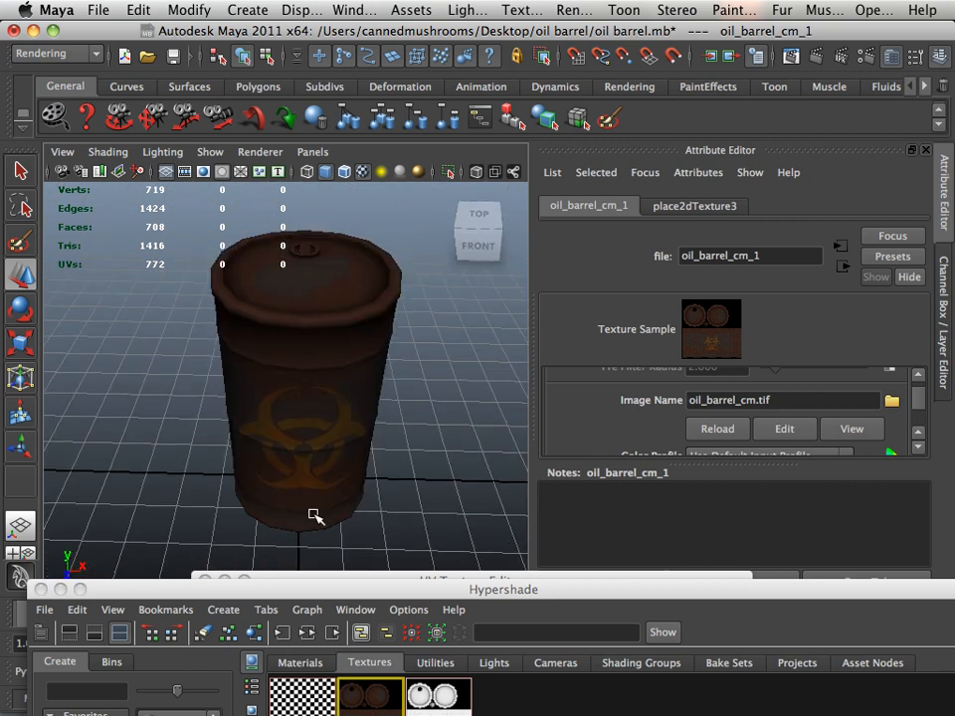